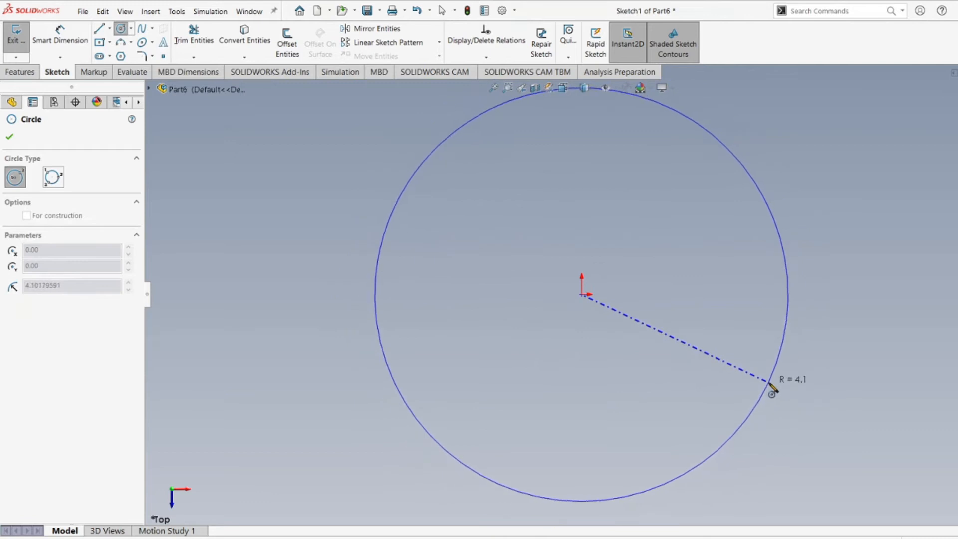
# Step: Complete a circle centred on the origin and set its radius to 5 in
pyautogui.click(764, 387)
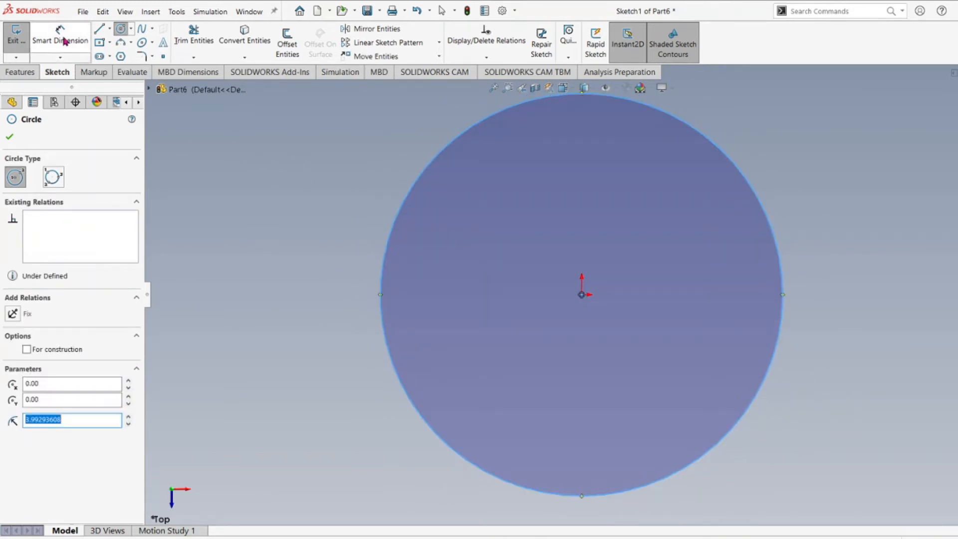
pyautogui.moveTo(67, 422); pyautogui.dragTo(13, 421)
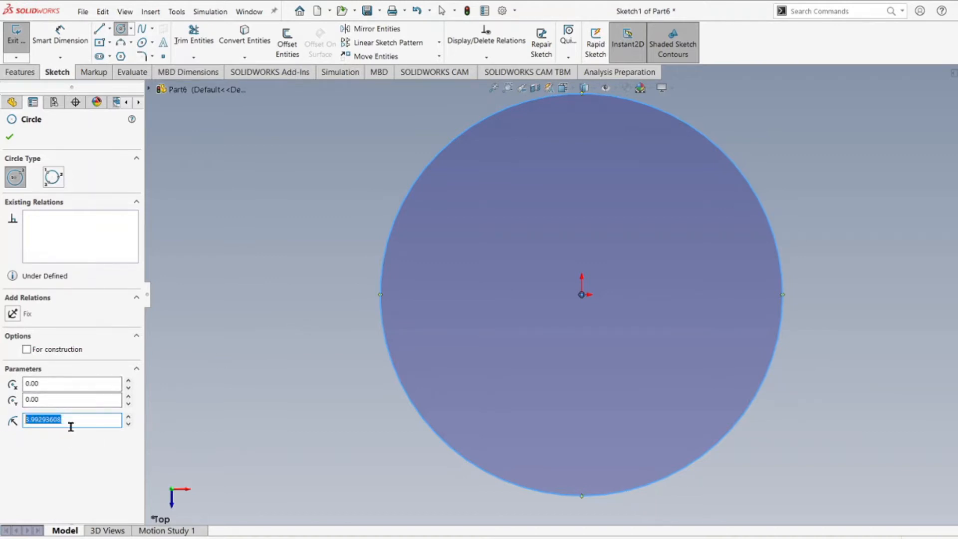
pyautogui.write('5')
pyautogui.press('Return')
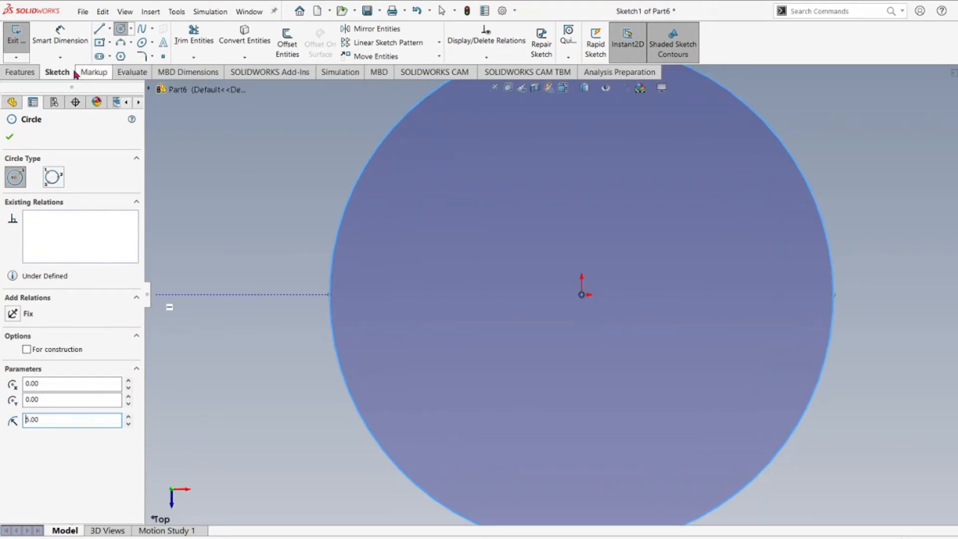
# Step: Dimension the circle's diameter and set it to 5 in
pyautogui.click(67, 45)
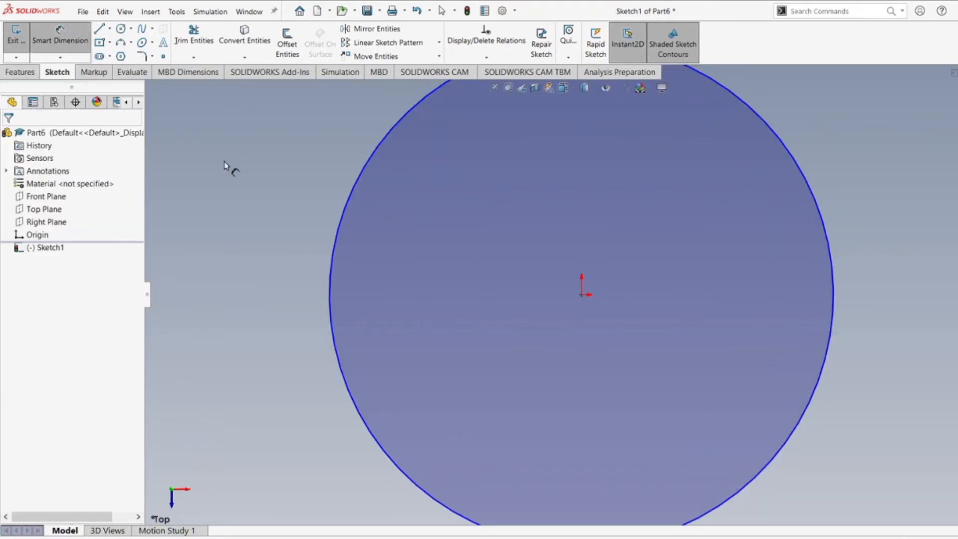
pyautogui.click(350, 195)
pyautogui.scroll(3, 291, 235)
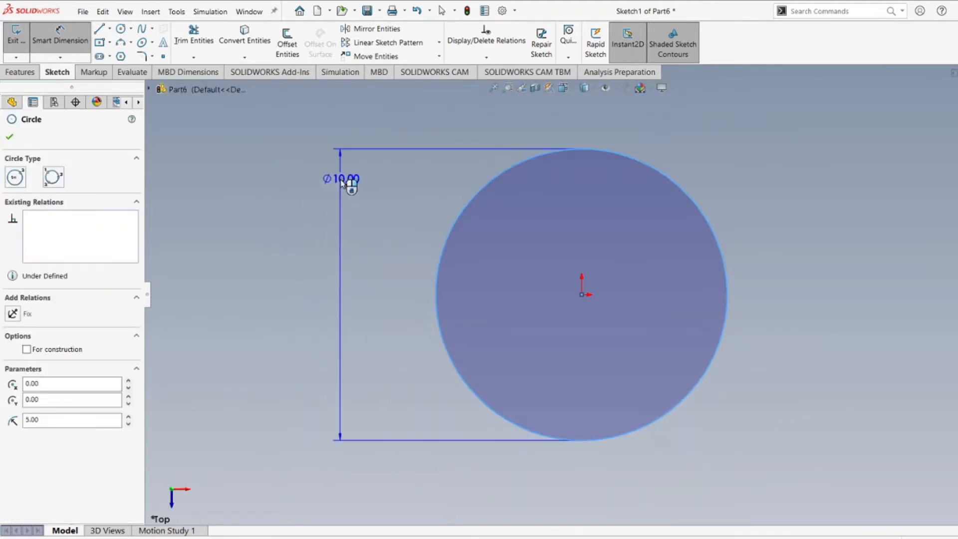
pyautogui.click(353, 217)
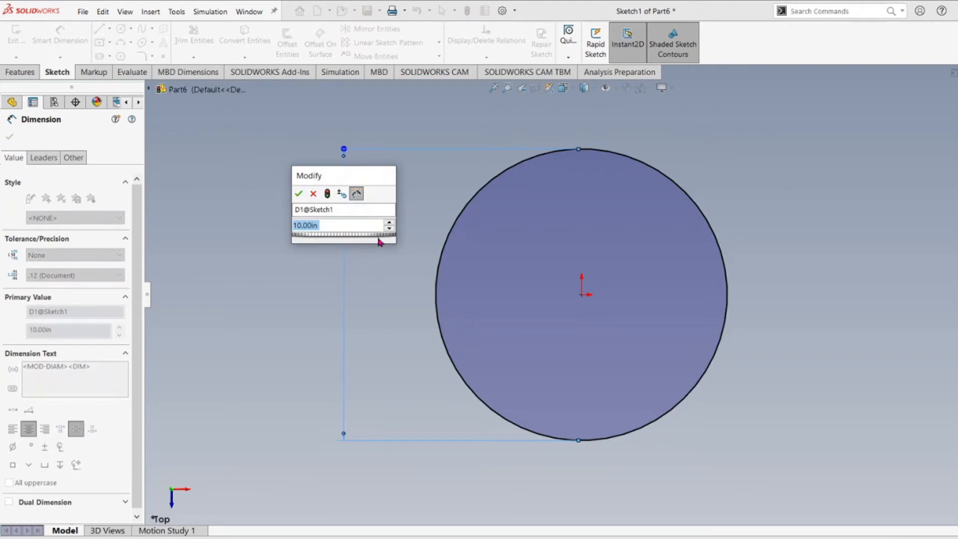
pyautogui.write('5')
pyautogui.press('Return')
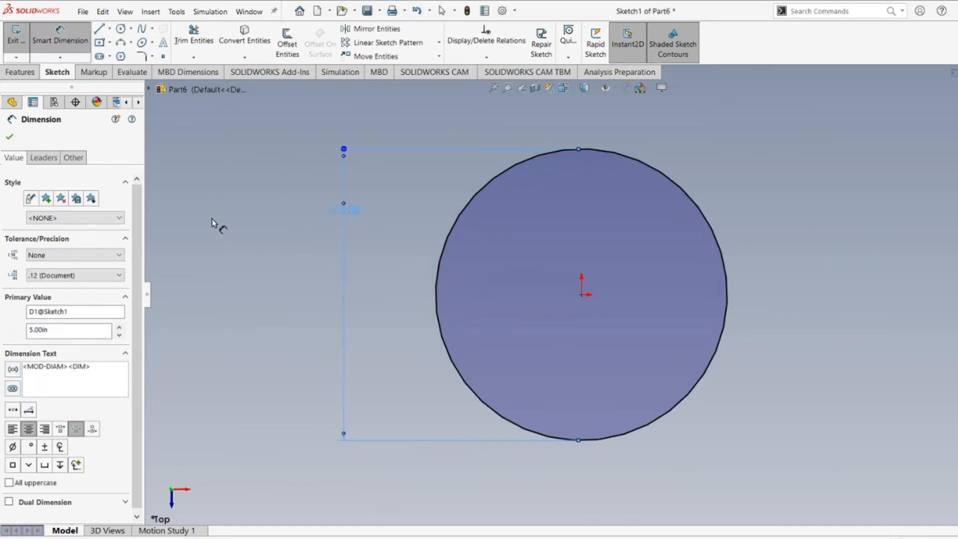
pyautogui.click(9, 136)
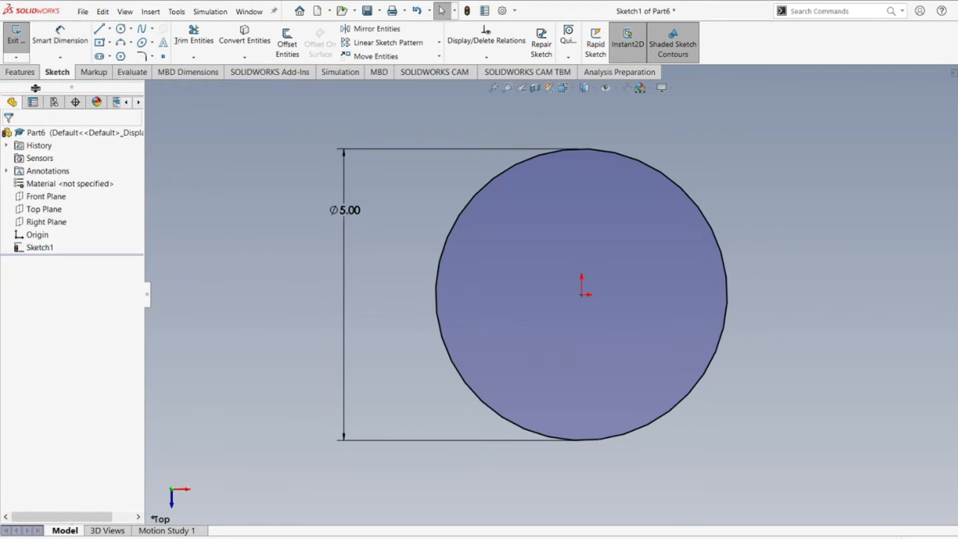
# Step: Start a blind boss extrusion of the circle sketch and reverse its direction so it runs downward
pyautogui.click(26, 74)
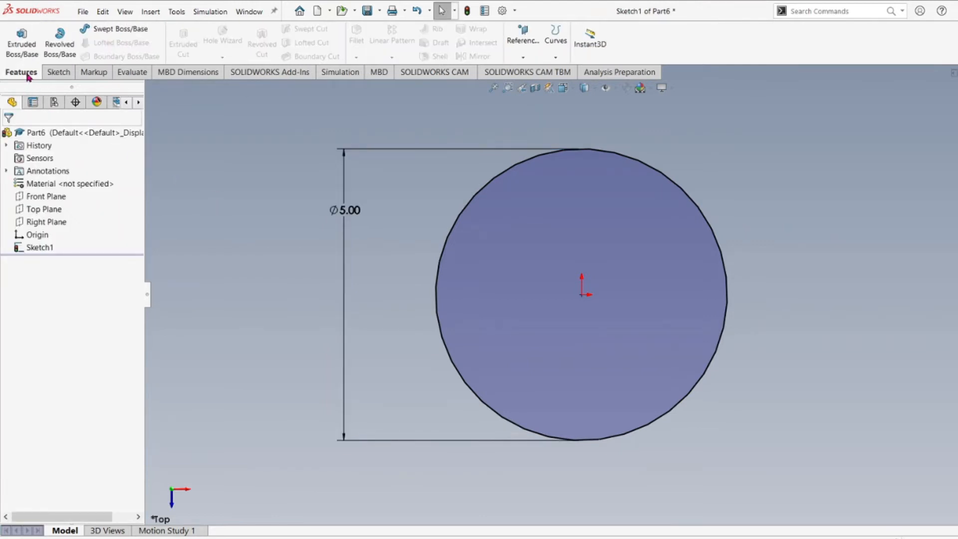
pyautogui.click(21, 40)
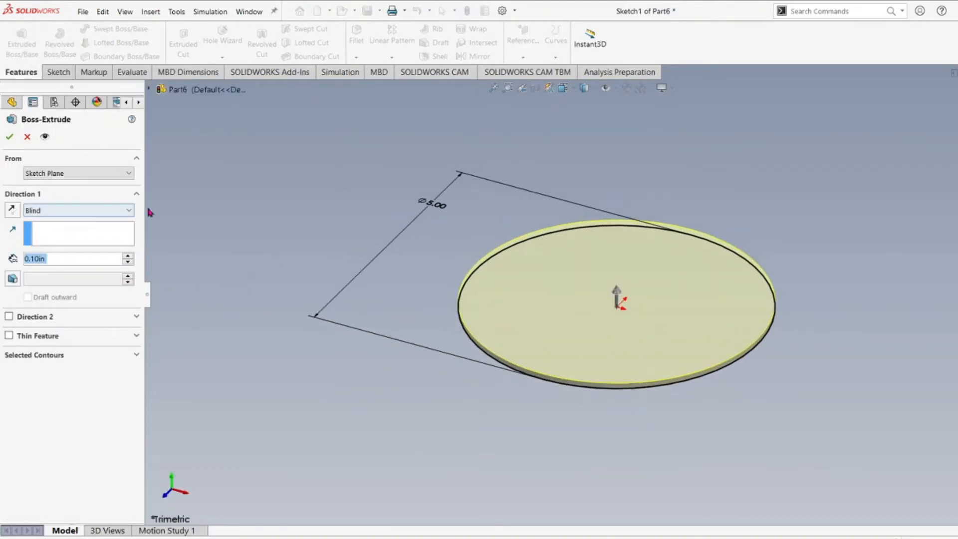
pyautogui.click(12, 209)
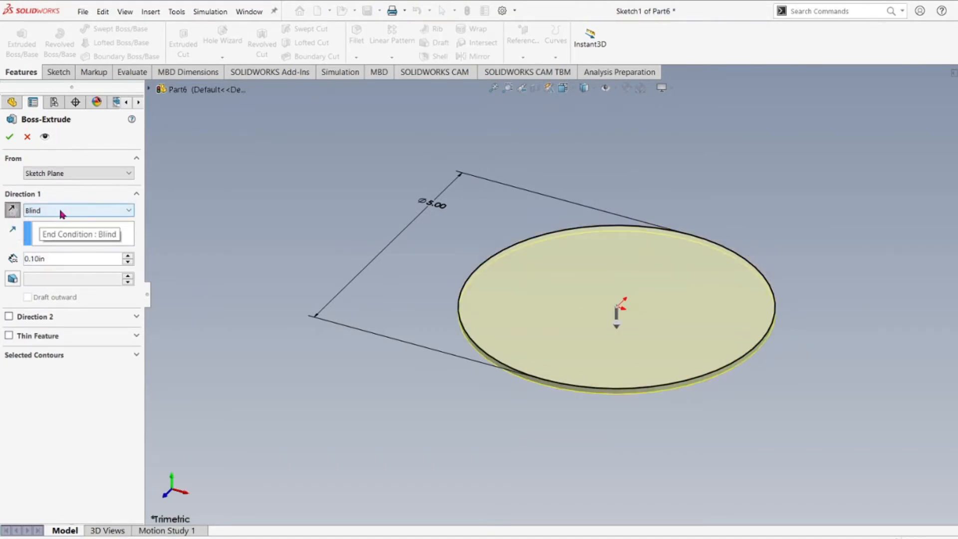
# Step: Try extrusion depths of 2 in, 1.5 in and 3/8 in for the disc
pyautogui.moveTo(55, 258); pyautogui.dragTo(21, 262)
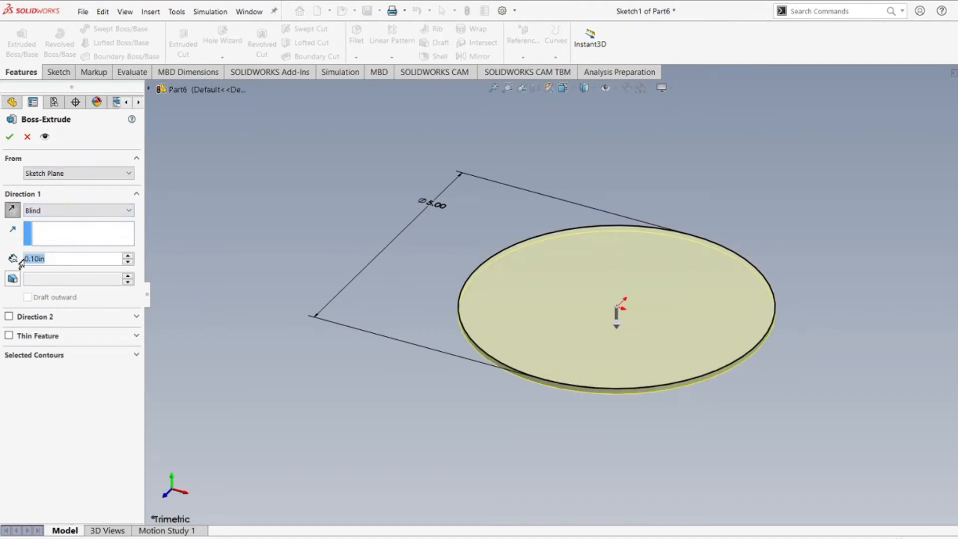
pyautogui.write('2')
pyautogui.press('Return')
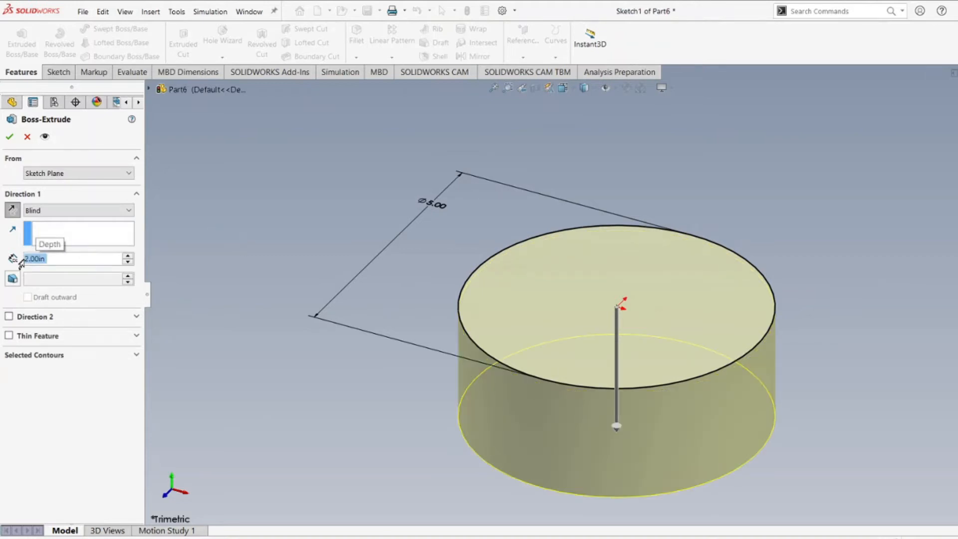
pyautogui.click(67, 258)
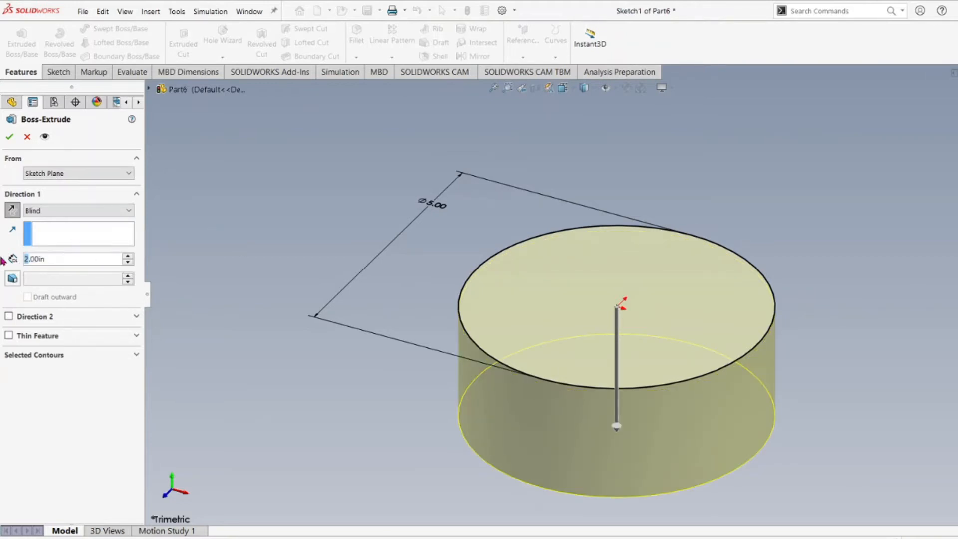
pyautogui.moveTo(60, 259); pyautogui.dragTo(12, 258)
pyautogui.write('1.45')
pyautogui.press('Return')
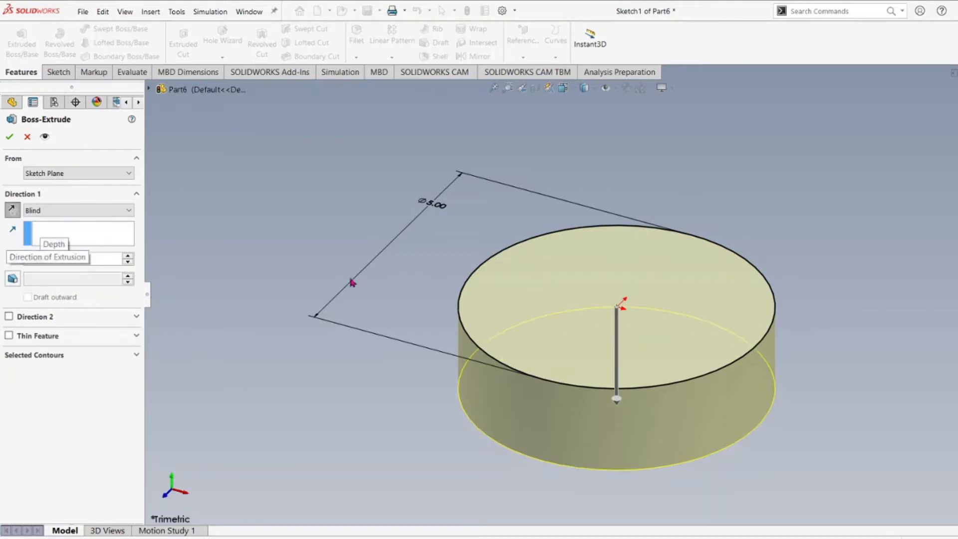
pyautogui.click(74, 260)
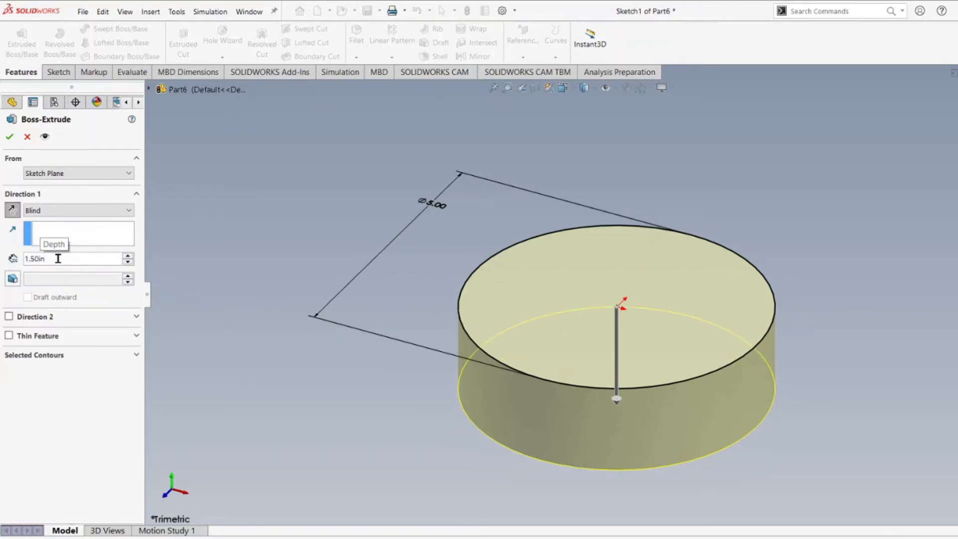
pyautogui.moveTo(44, 257); pyautogui.dragTo(20, 258)
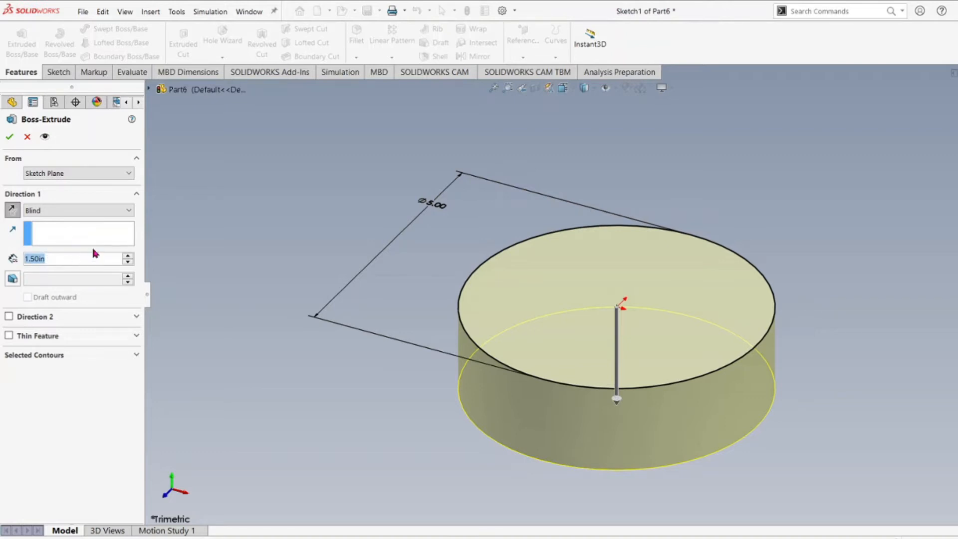
pyautogui.write('3/8')
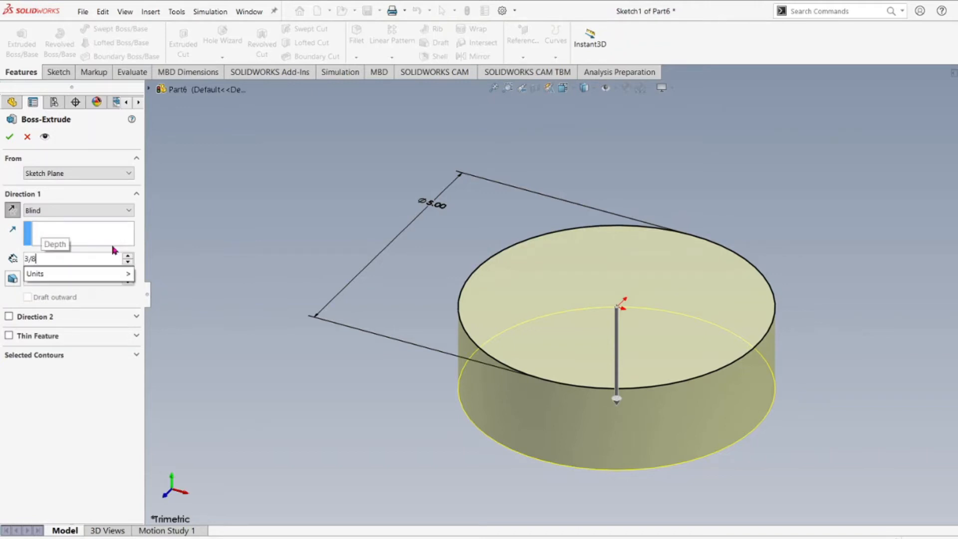
pyautogui.press('Return')
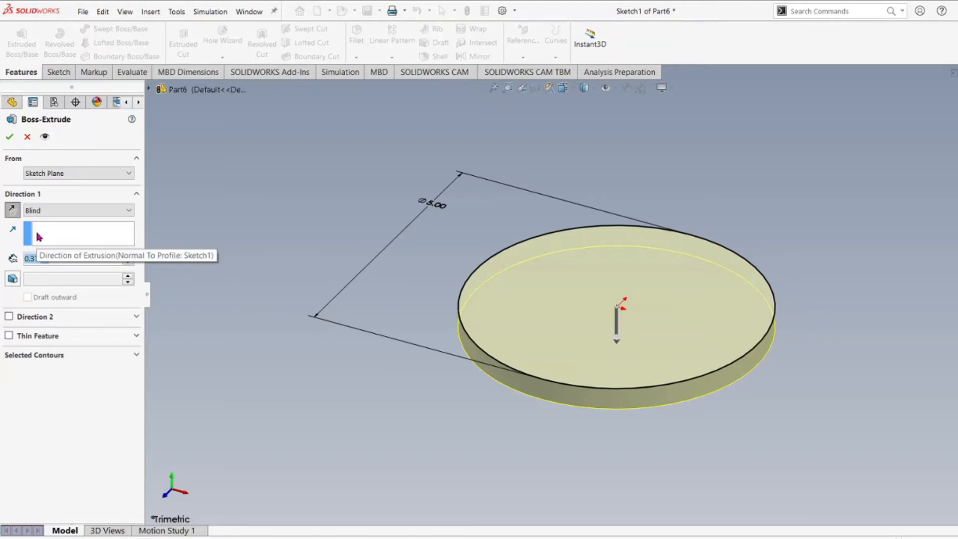
# Step: Set the extrusion depth to 13/16 in and complete the disc
pyautogui.write('13/')
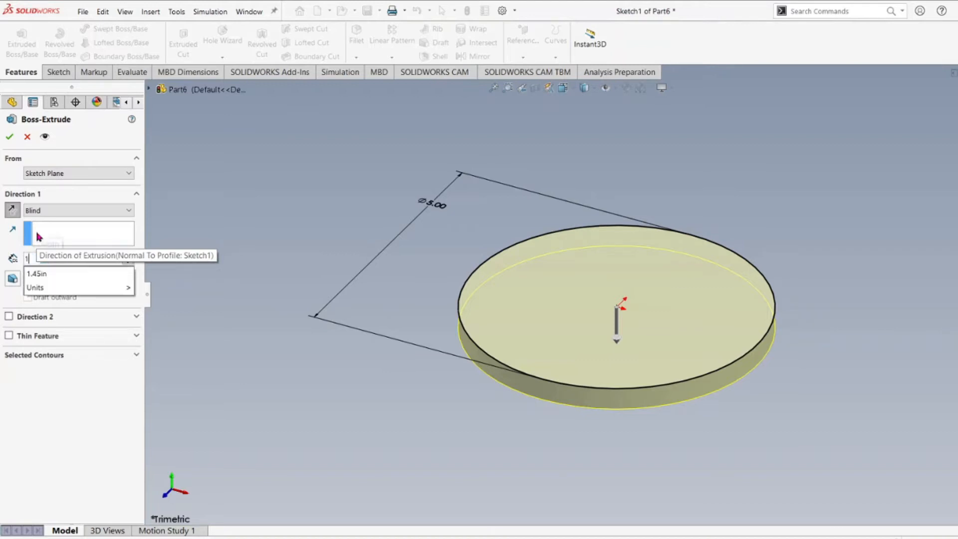
pyautogui.write('16')
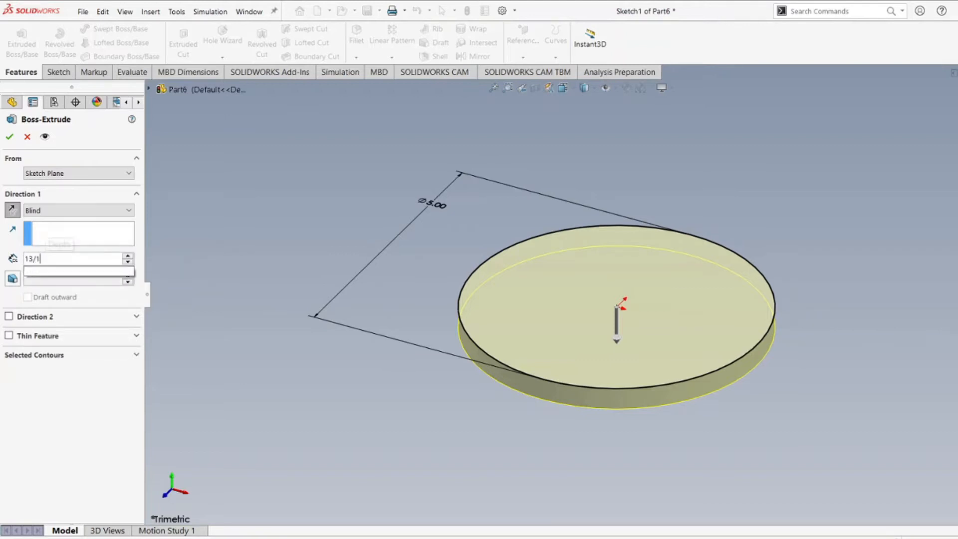
pyautogui.press('Return')
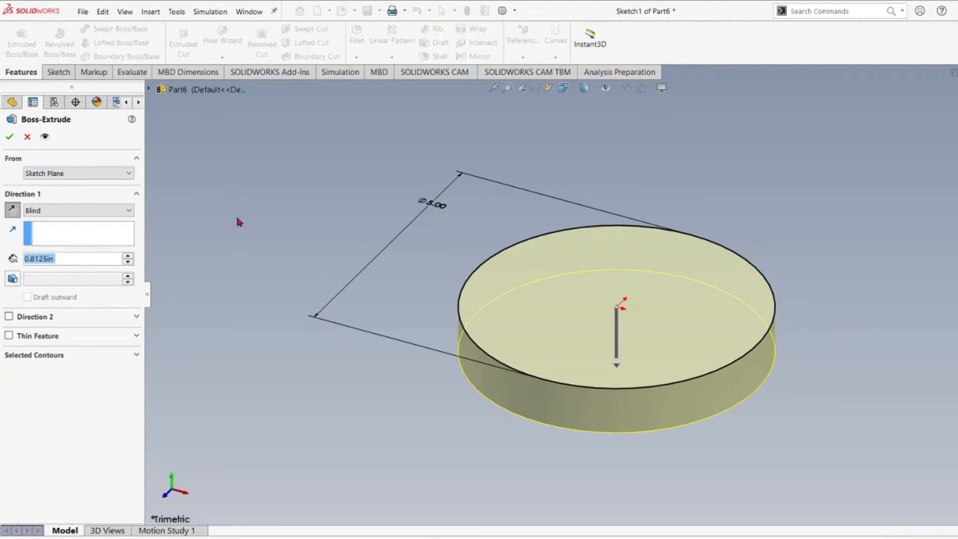
pyautogui.click(11, 138)
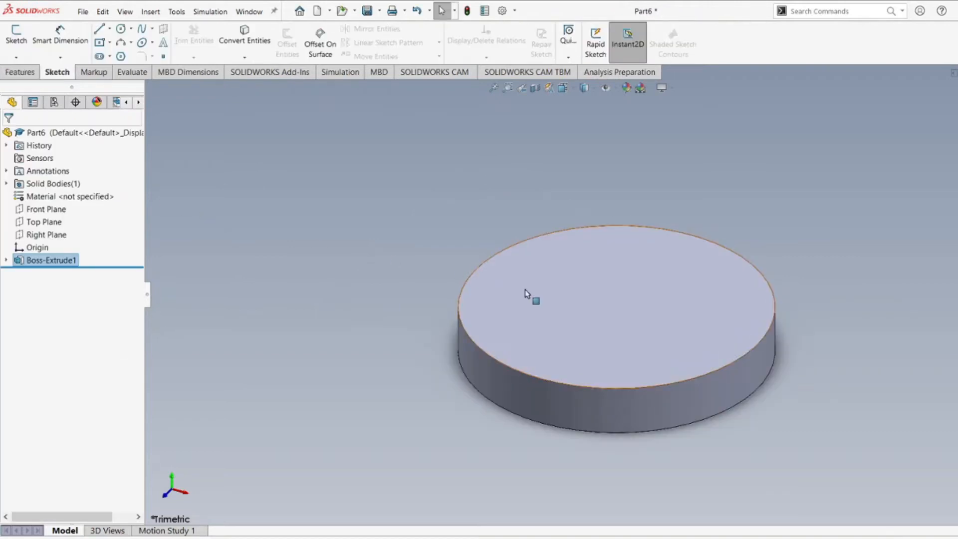
# Step: Start the Hole Wizard to specify a hole for the disc
pyautogui.moveTo(688, 338); pyautogui.dragTo(646, 284, button='middle')
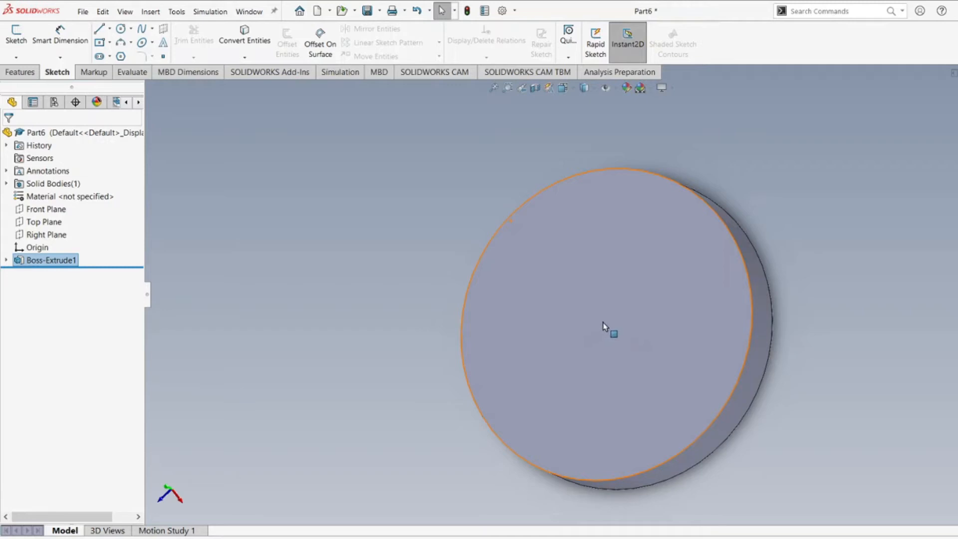
pyautogui.scroll(-1, 649, 331)
pyautogui.scroll(3, 648, 332)
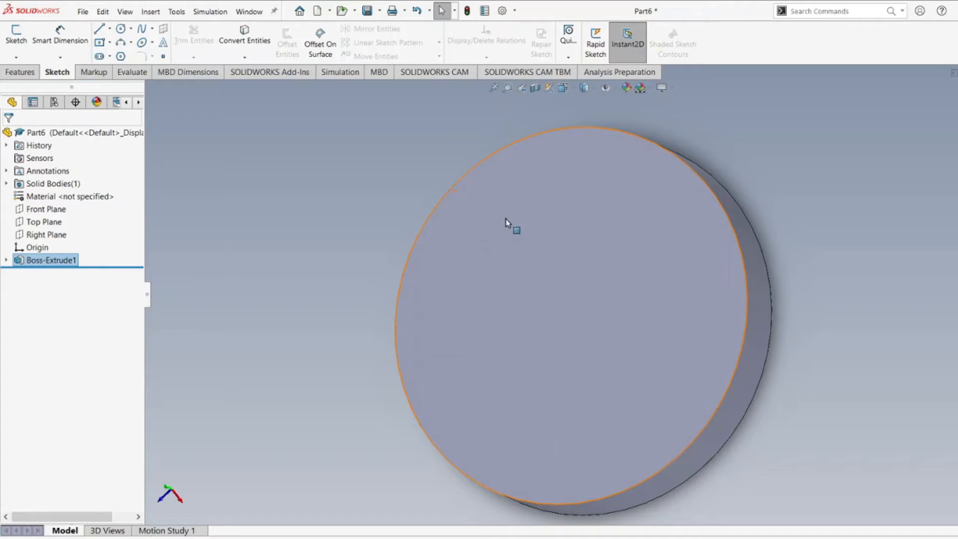
pyautogui.moveTo(614, 274)
pyautogui.mouseDown(button='middle')
pyautogui.moveTo(599, 288)
pyautogui.moveTo(622, 276)
pyautogui.mouseUp(button='middle')
pyautogui.scroll(1, 639, 304)
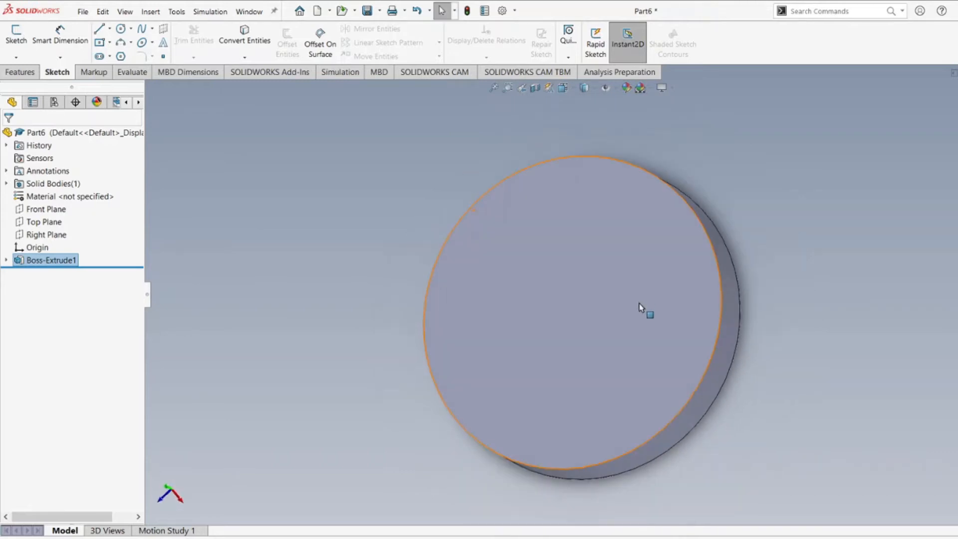
pyautogui.moveTo(638, 313); pyautogui.dragTo(636, 334, button='middle')
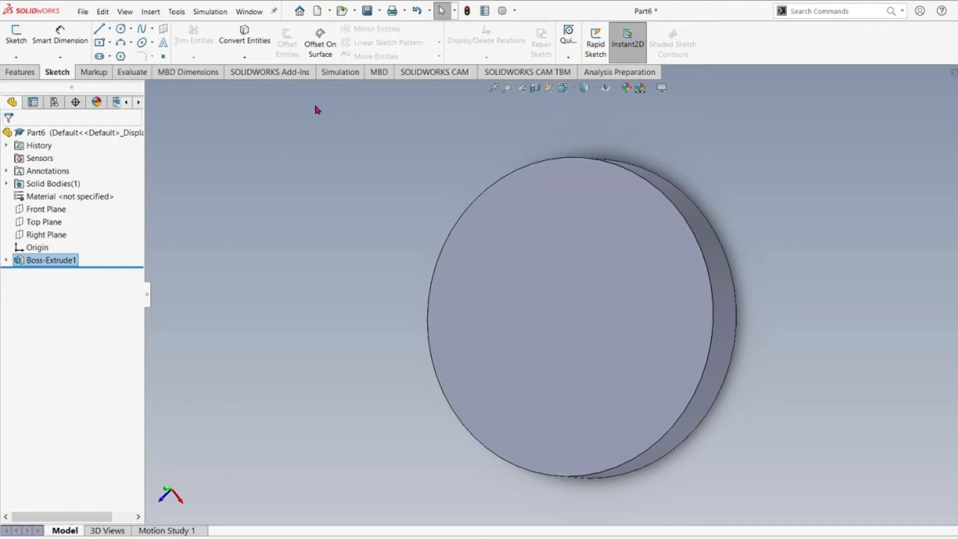
pyautogui.click(28, 75)
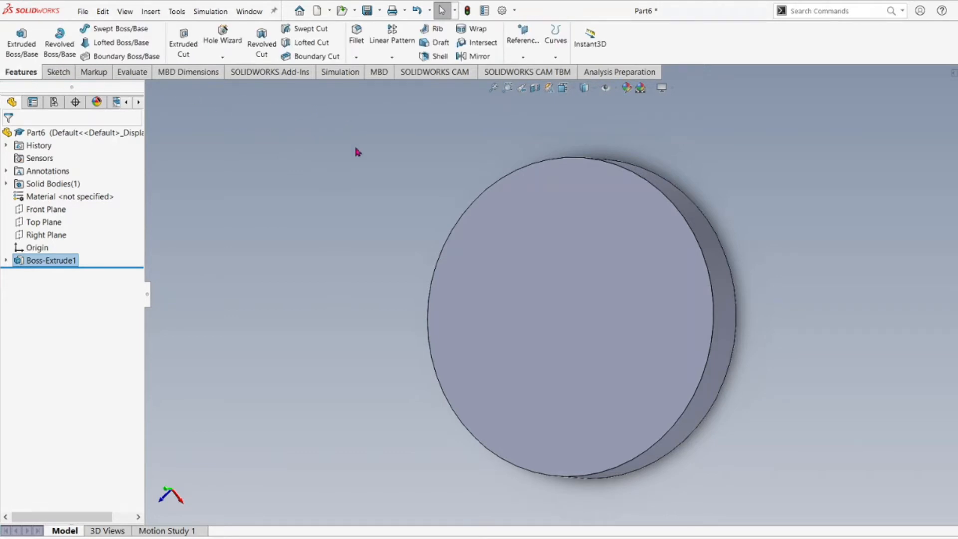
pyautogui.click(229, 58)
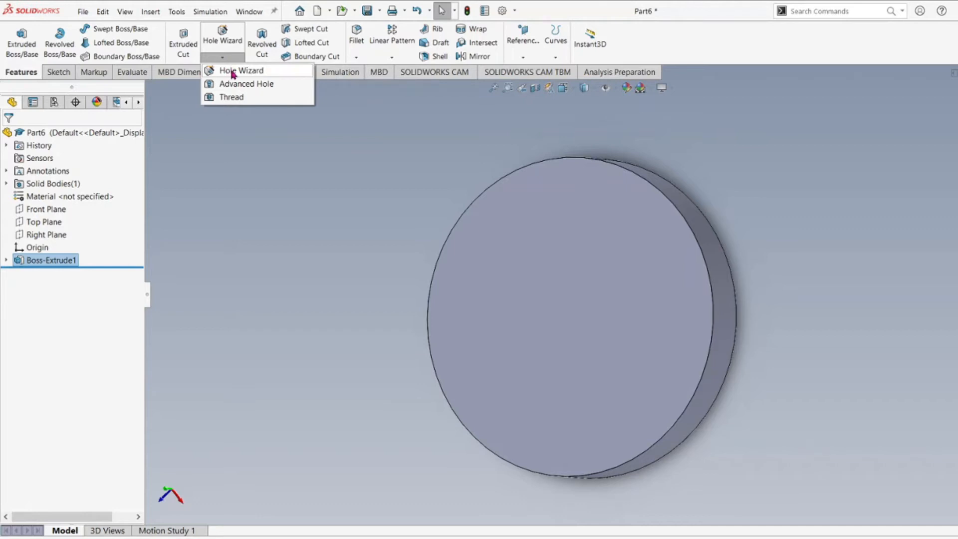
pyautogui.click(232, 74)
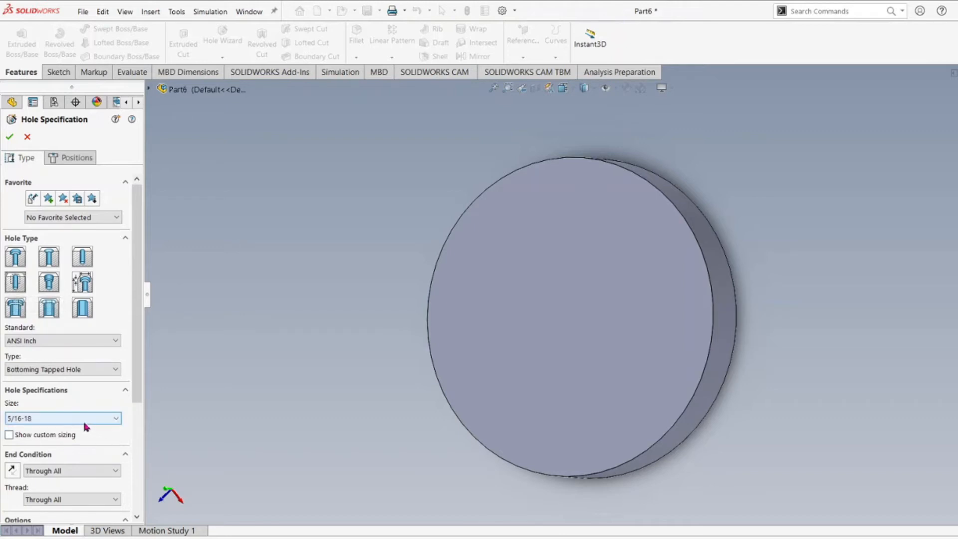
# Step: Set the size of the bottoming tapped hole to 1/2-13
pyautogui.click(45, 420)
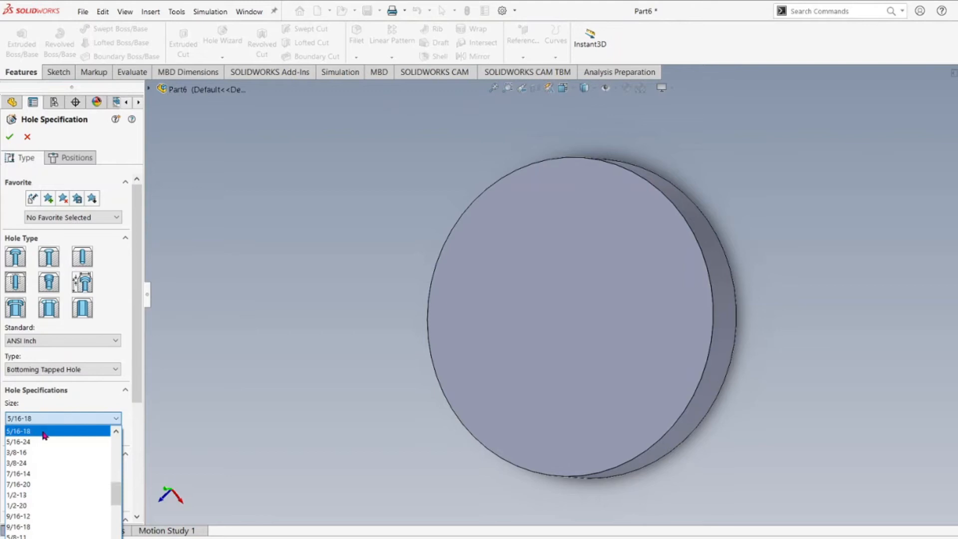
pyautogui.click(50, 419)
pyautogui.click(48, 419)
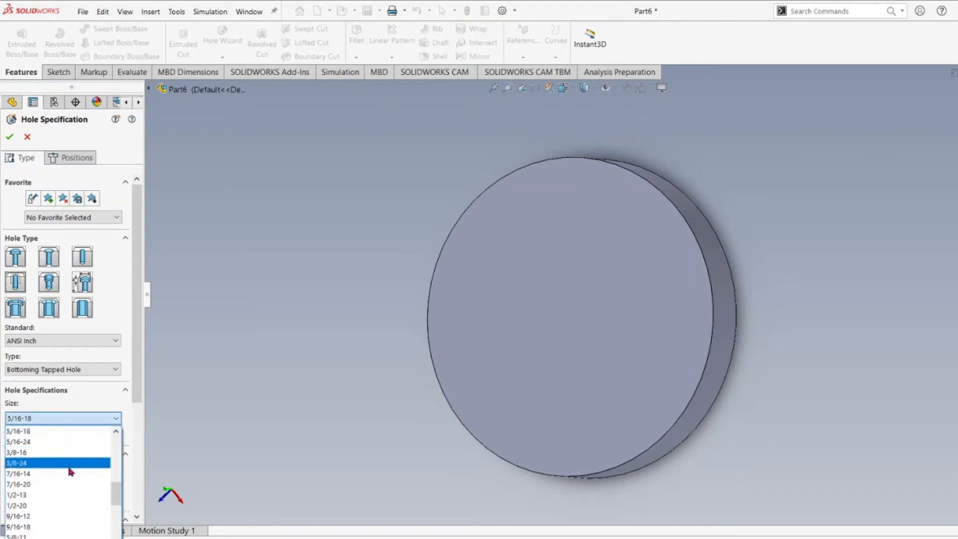
pyautogui.scroll(4, 70, 467)
pyautogui.scroll(2, 70, 474)
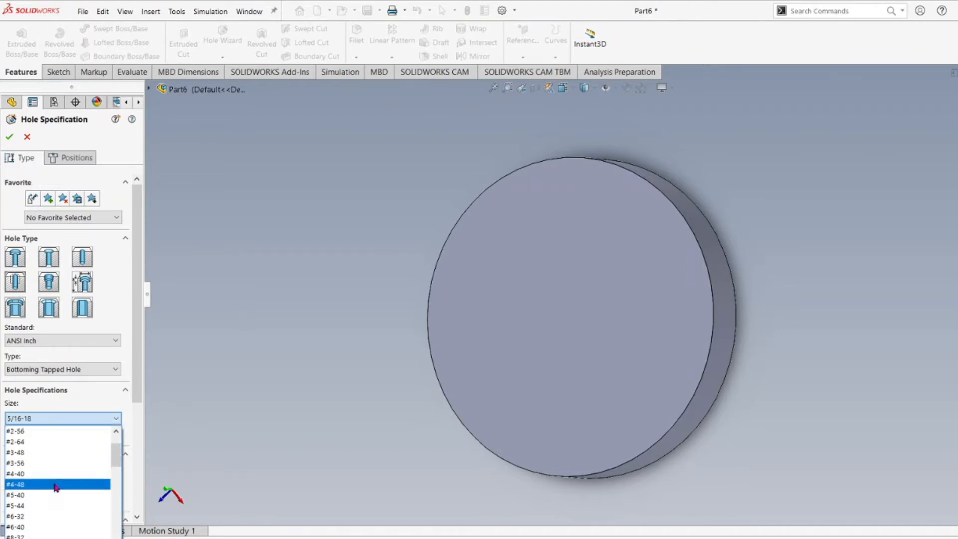
pyautogui.scroll(-3, 55, 477)
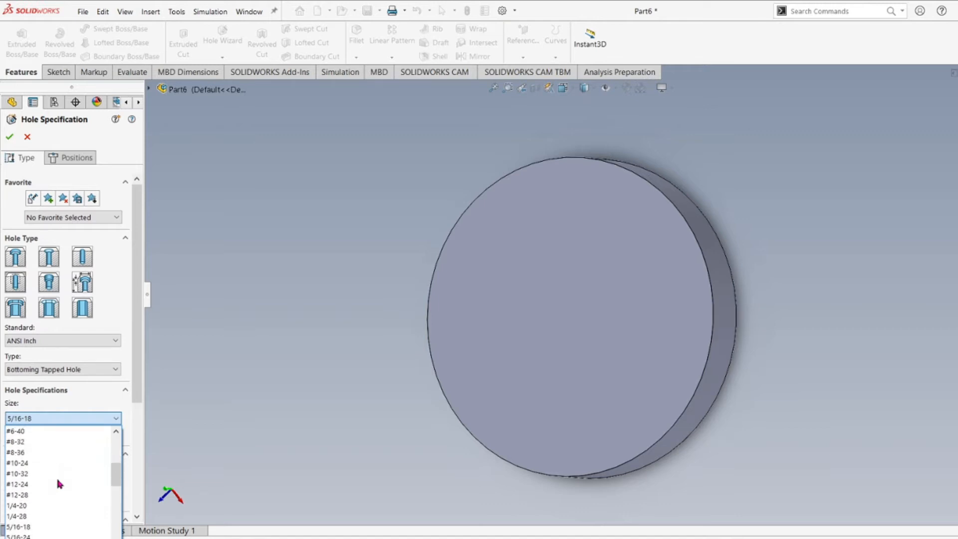
pyautogui.scroll(-2, 50, 479)
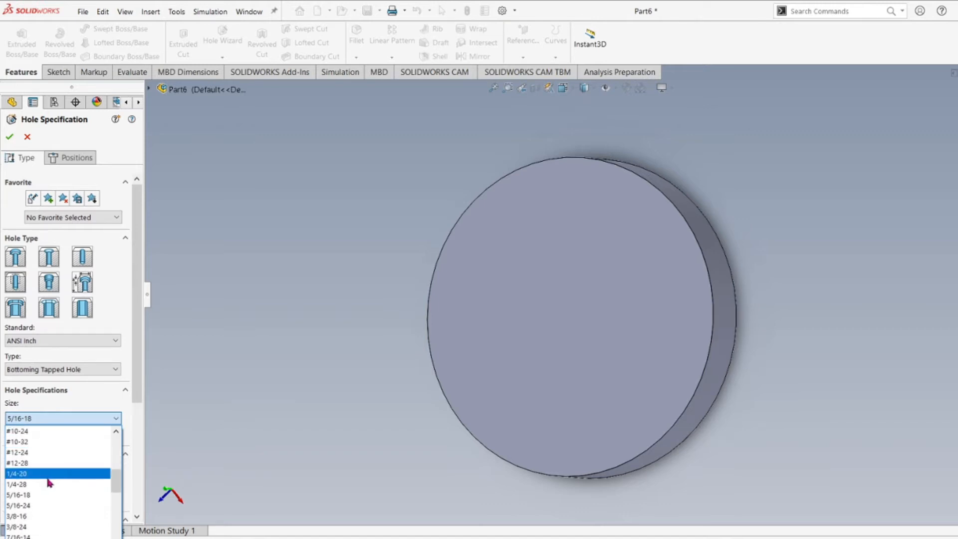
pyautogui.scroll(-1, 49, 481)
pyautogui.scroll(-1, 51, 482)
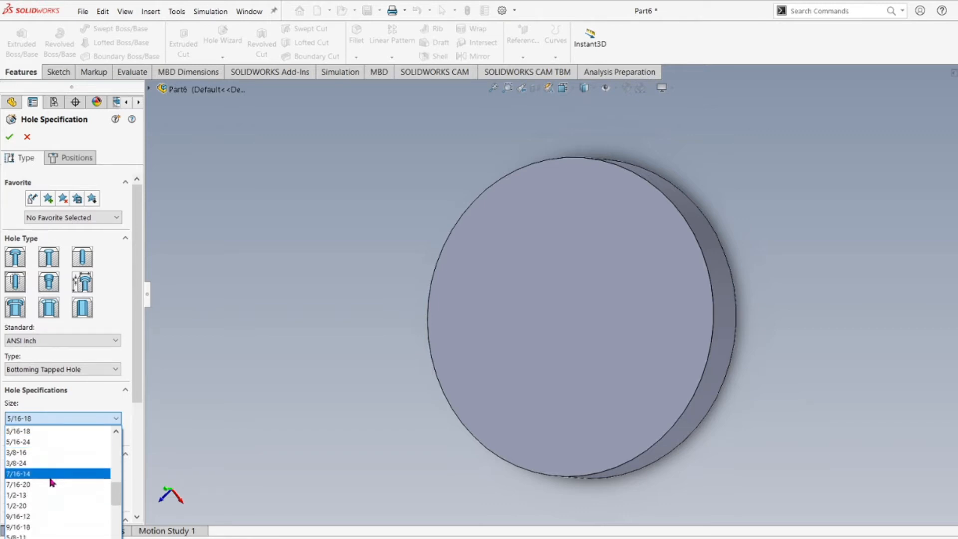
pyautogui.click(20, 495)
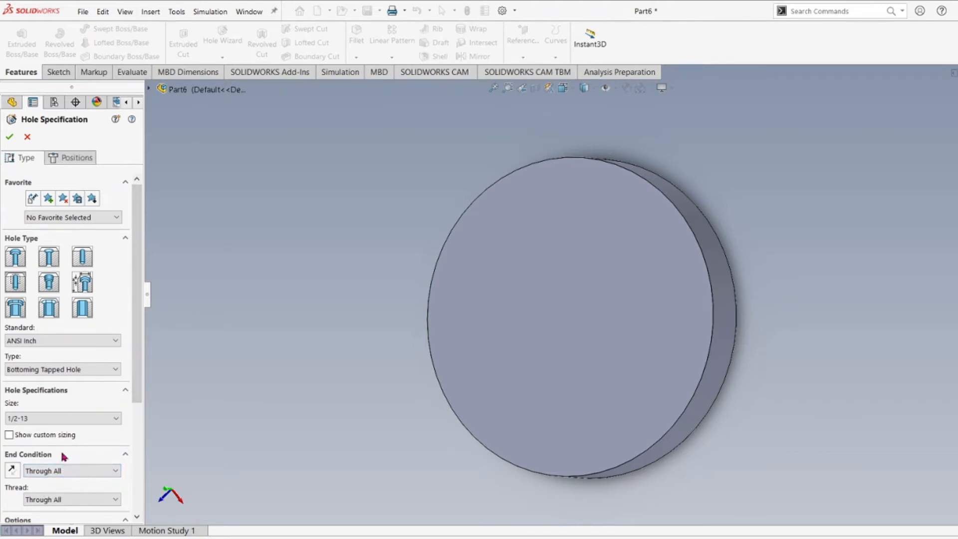
# Step: Try the Blind end condition for the tapped hole and return it to Through All
pyautogui.click(70, 470)
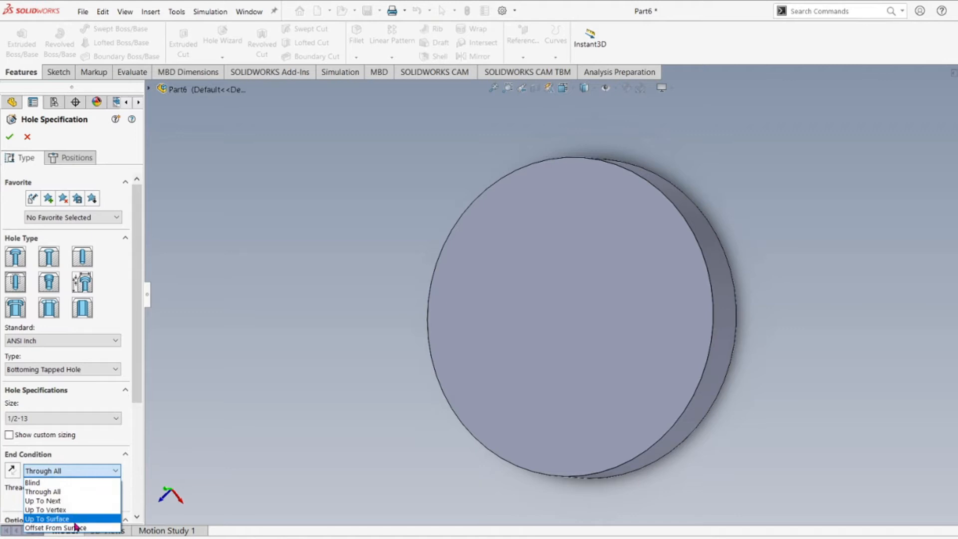
pyautogui.click(69, 483)
pyautogui.moveTo(48, 487); pyautogui.dragTo(17, 485)
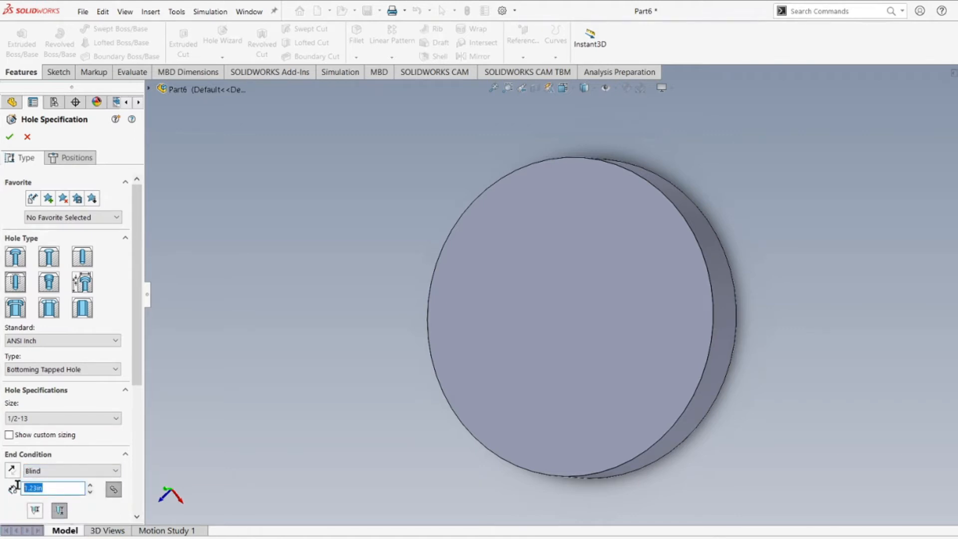
pyautogui.click(66, 471)
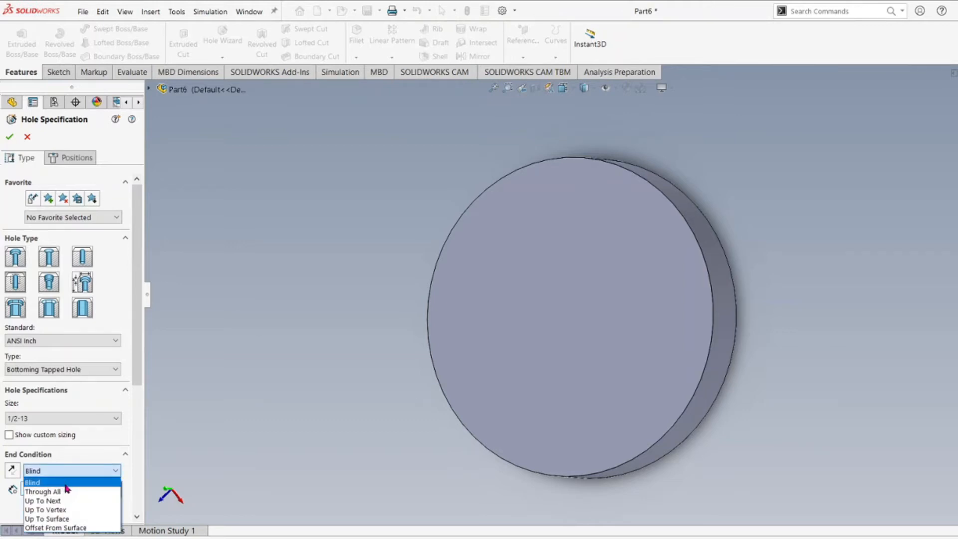
pyautogui.click(52, 492)
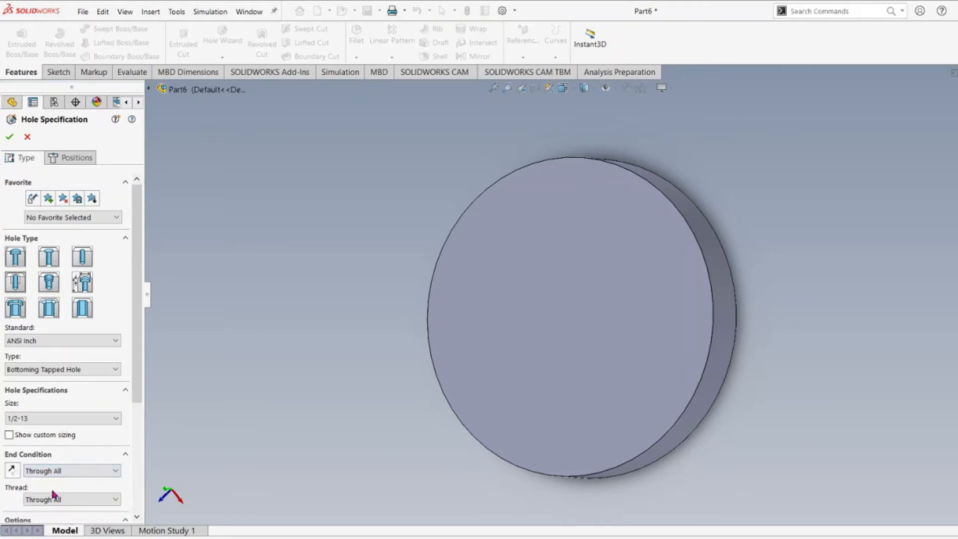
# Step: Place one tapped hole freehand on the disc's flat front face, near its upper edge, and complete the hole
pyautogui.click(71, 162)
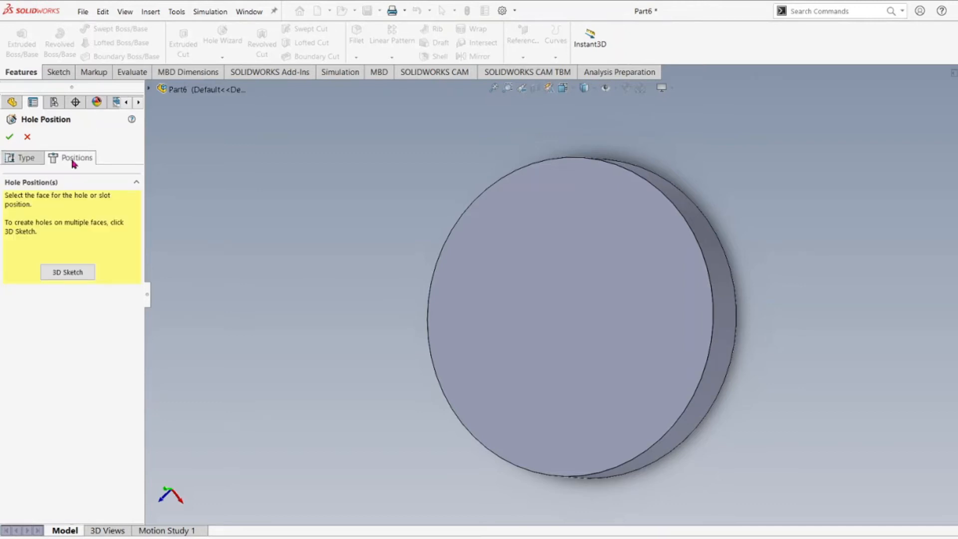
pyautogui.click(545, 201)
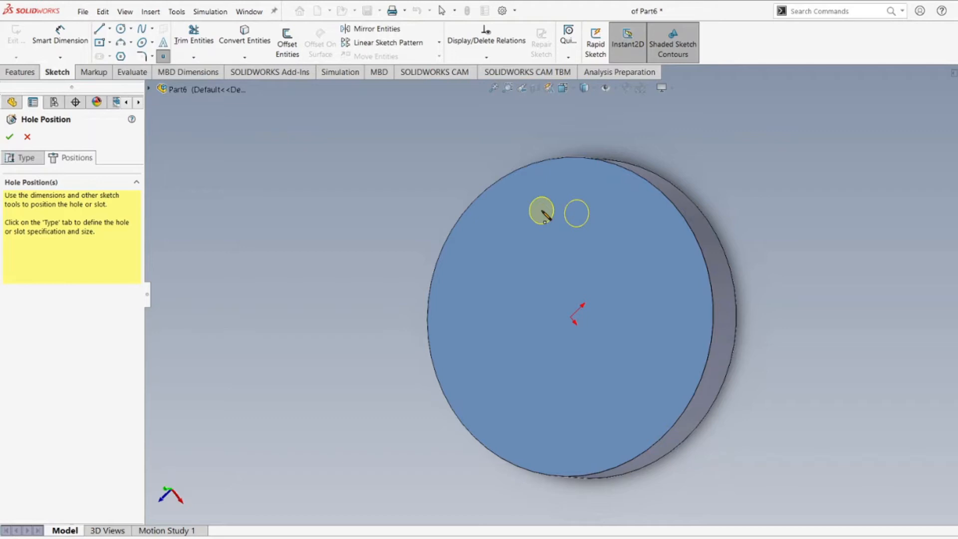
pyautogui.click(542, 210)
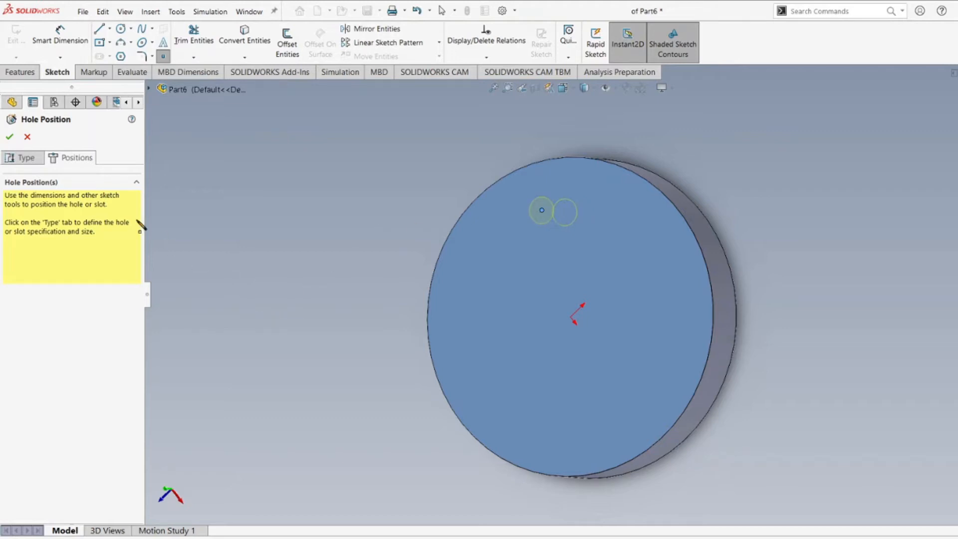
pyautogui.click(10, 138)
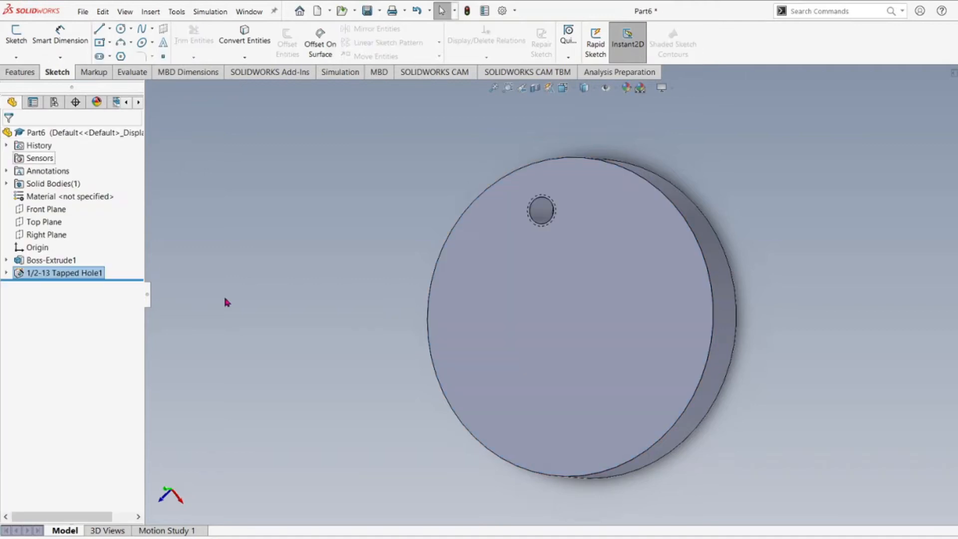
# Step: Examine the tapped hole and its cosmetic thread on the disc up close and from different angles
pyautogui.hotkey('ctrl', '1')
pyautogui.scroll(-4, 539, 215)
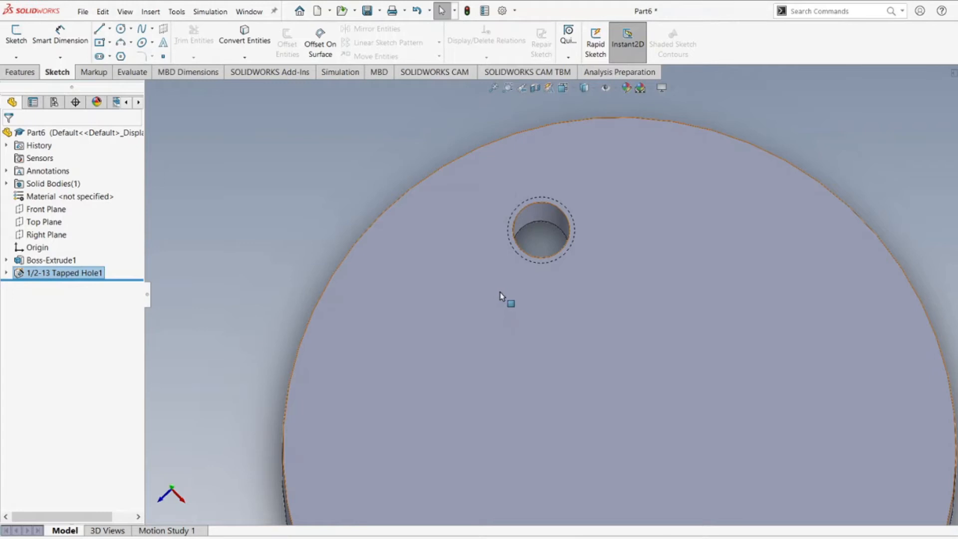
pyautogui.scroll(2, 579, 319)
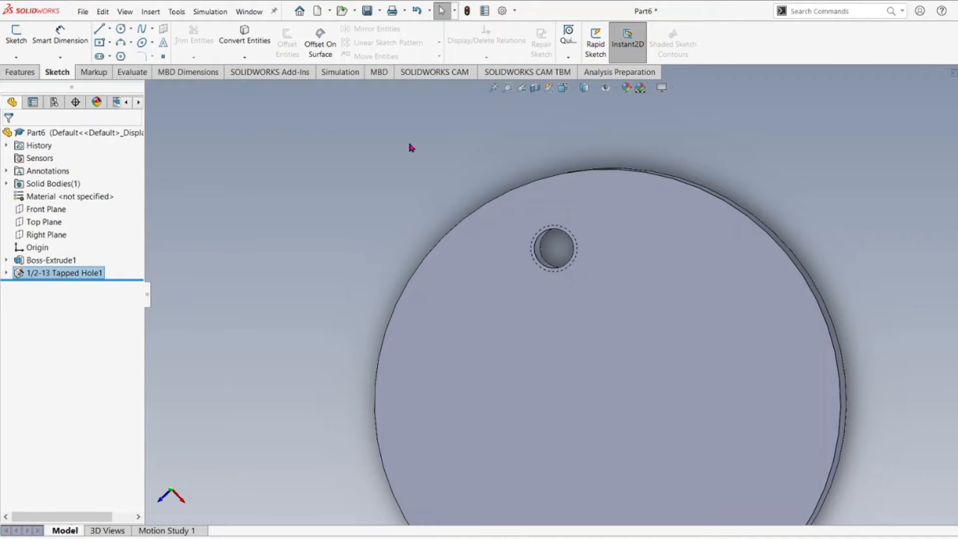
pyautogui.scroll(3, 639, 313)
pyautogui.scroll(-3, 645, 364)
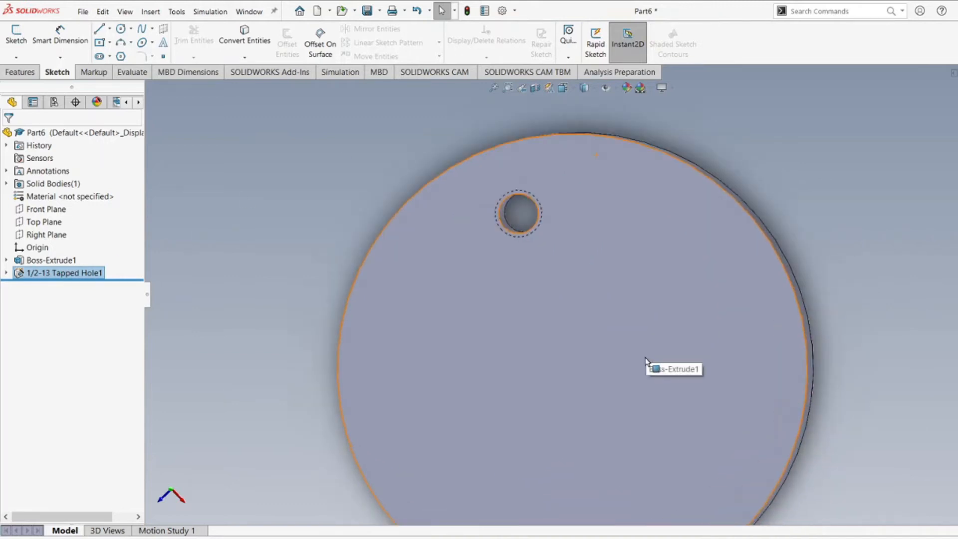
pyautogui.scroll(2, 645, 364)
pyautogui.moveTo(562, 343); pyautogui.dragTo(623, 367, button='middle')
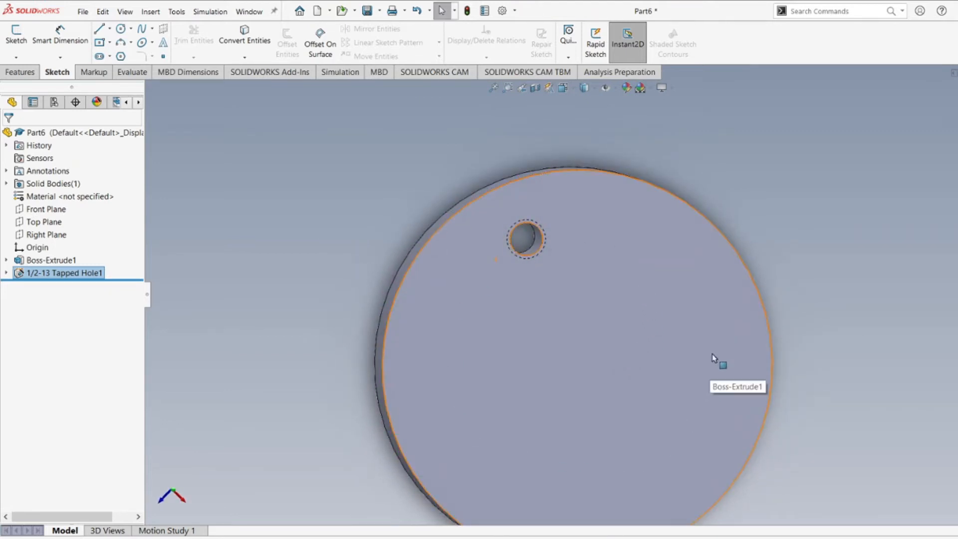
pyautogui.moveTo(621, 378); pyautogui.dragTo(597, 387, button='middle')
pyautogui.scroll(3, 603, 415)
pyautogui.scroll(-3, 600, 394)
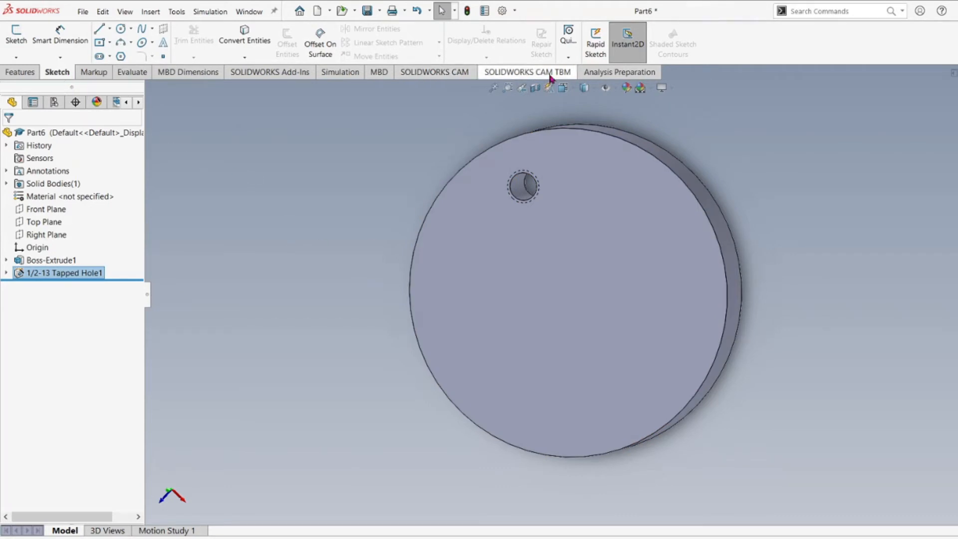
# Step: Start a circular pattern of the tapped hole
pyautogui.click(30, 73)
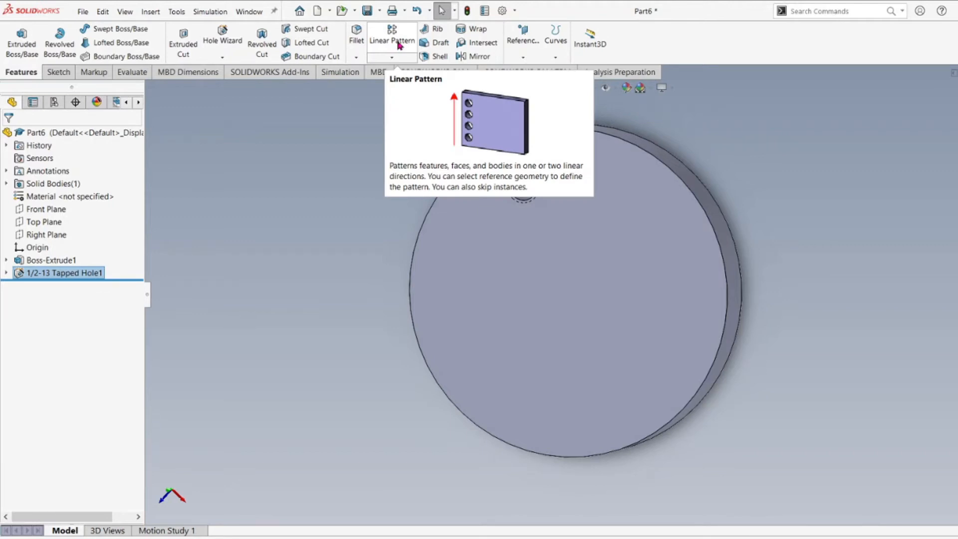
pyautogui.click(391, 57)
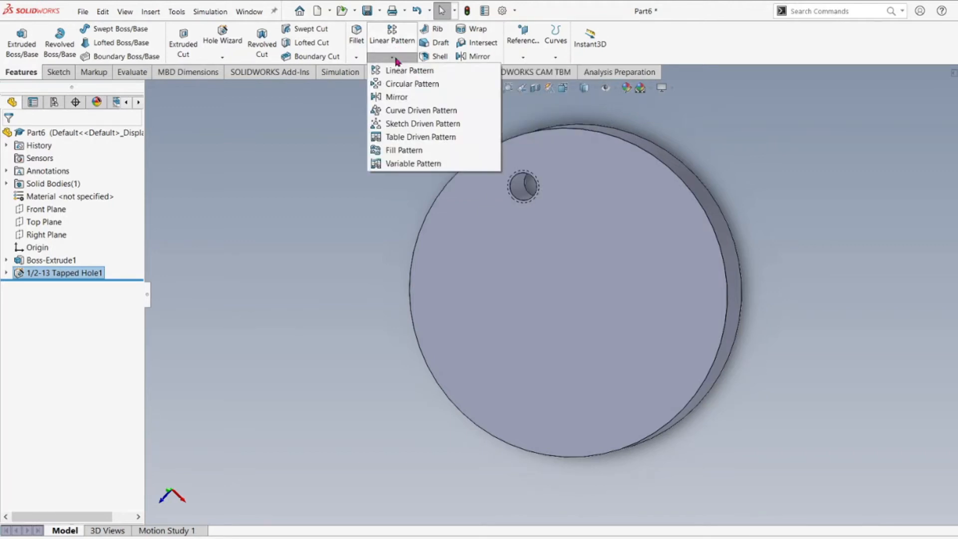
pyautogui.click(409, 85)
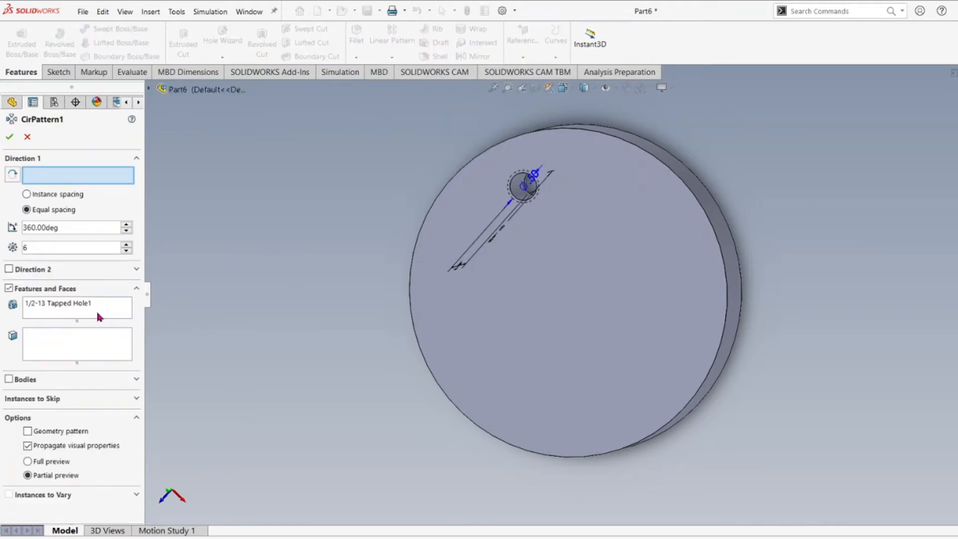
pyautogui.moveTo(350, 227); pyautogui.dragTo(344, 245, button='middle')
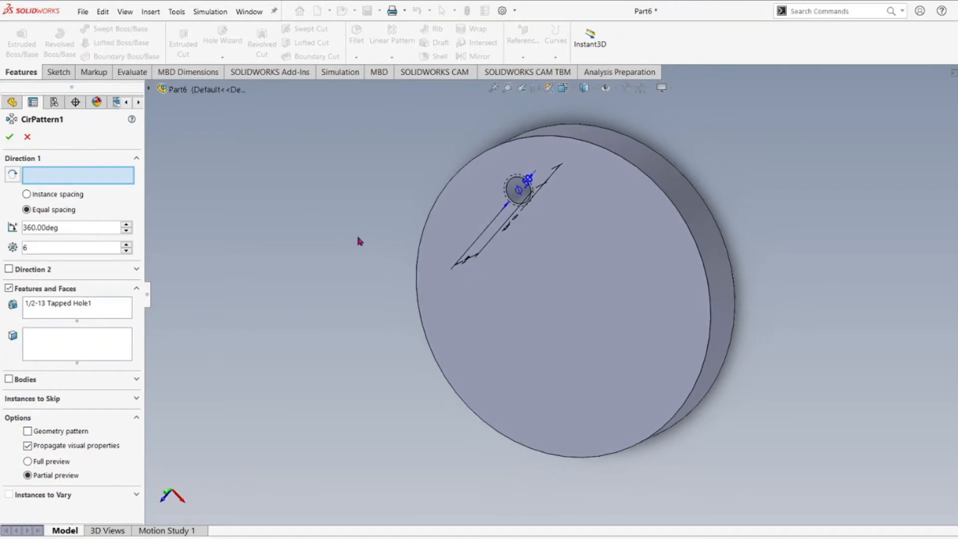
# Step: Clear the pattern's feature selection and reselect the tapped hole, first on the model and again from the feature tree
pyautogui.click(98, 303)
pyautogui.rightClick(91, 310)
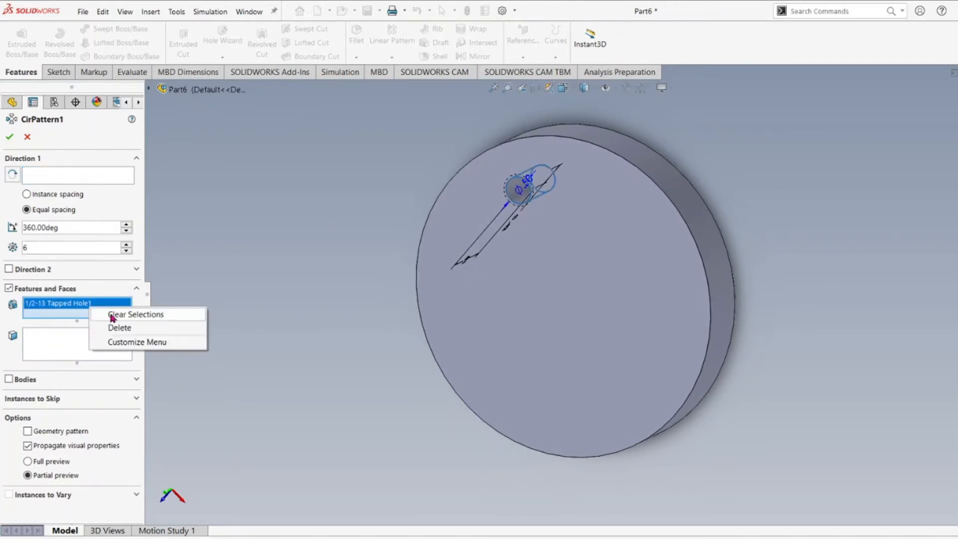
pyautogui.click(111, 315)
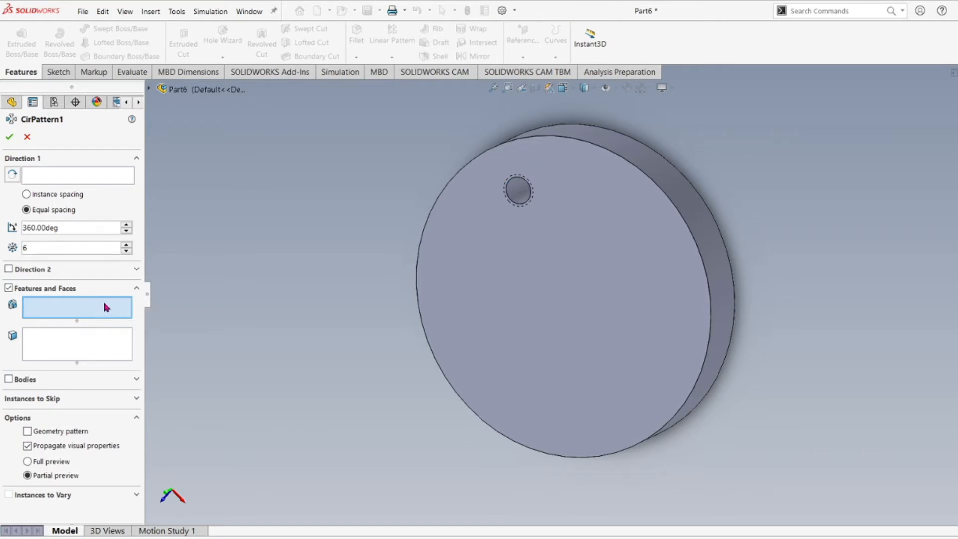
pyautogui.click(519, 196)
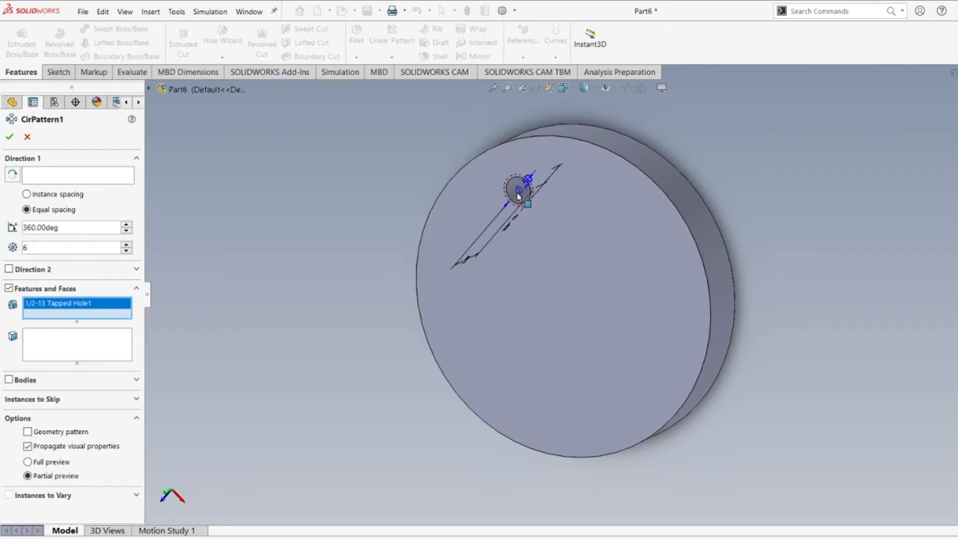
pyautogui.rightClick(100, 307)
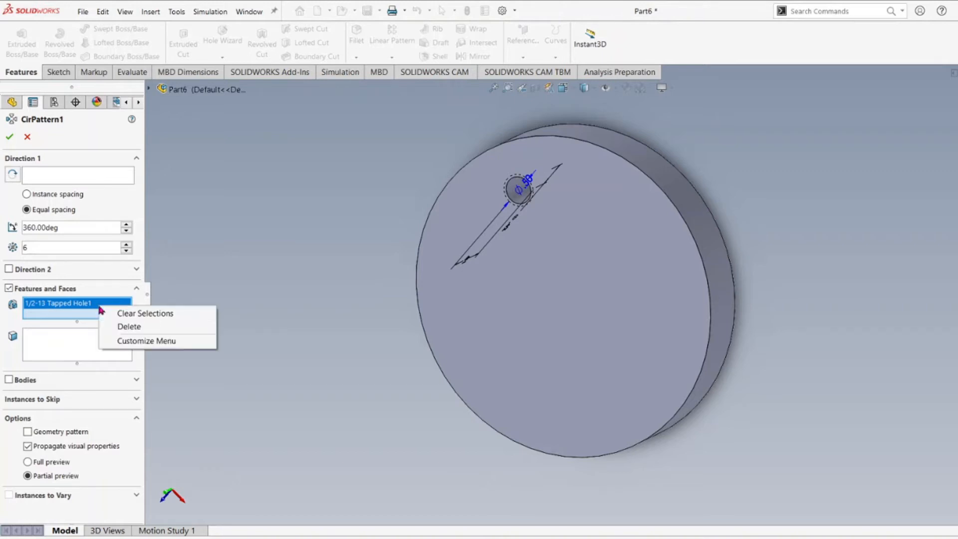
pyautogui.click(108, 313)
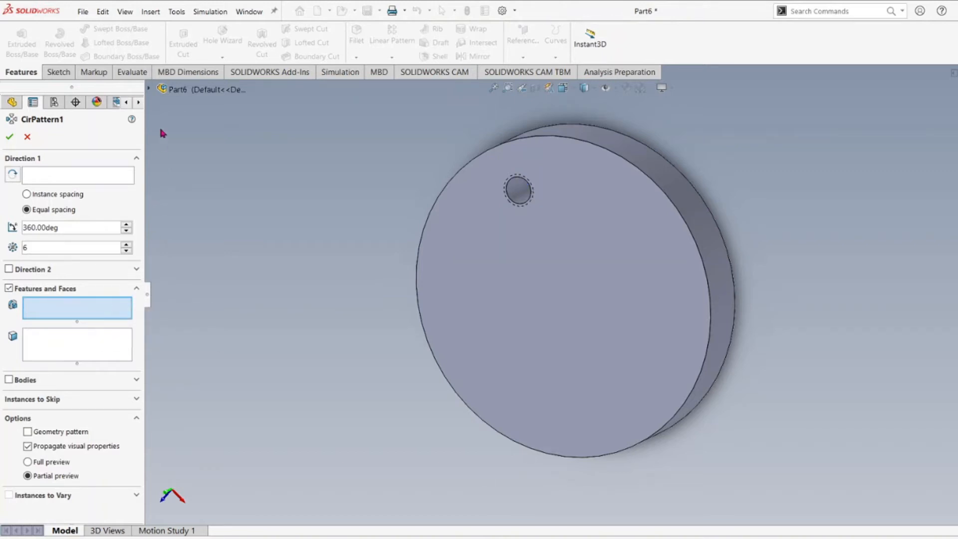
pyautogui.click(149, 90)
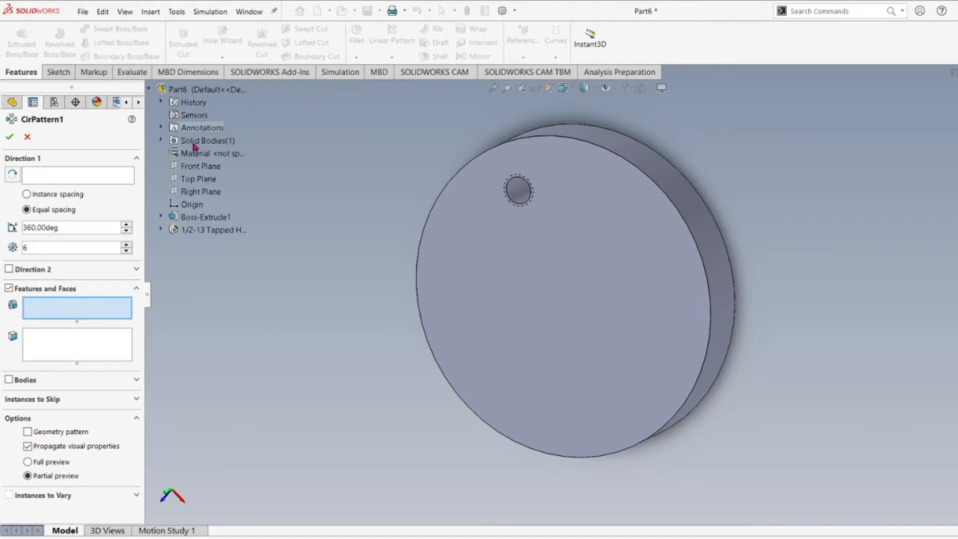
pyautogui.click(193, 232)
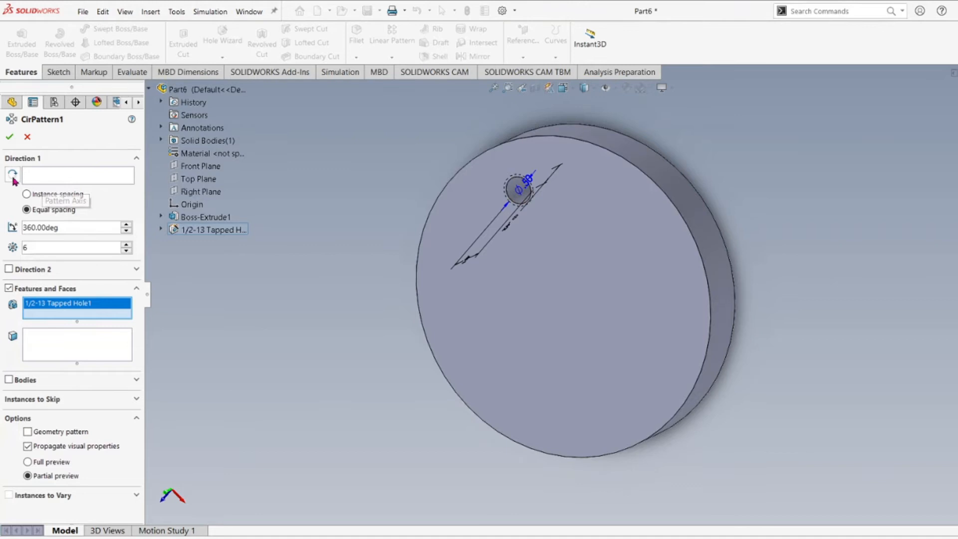
# Step: Use the disc's front circular edge as the pattern axis and complete the pattern with 6 equally spaced instances over 360°
pyautogui.click(58, 179)
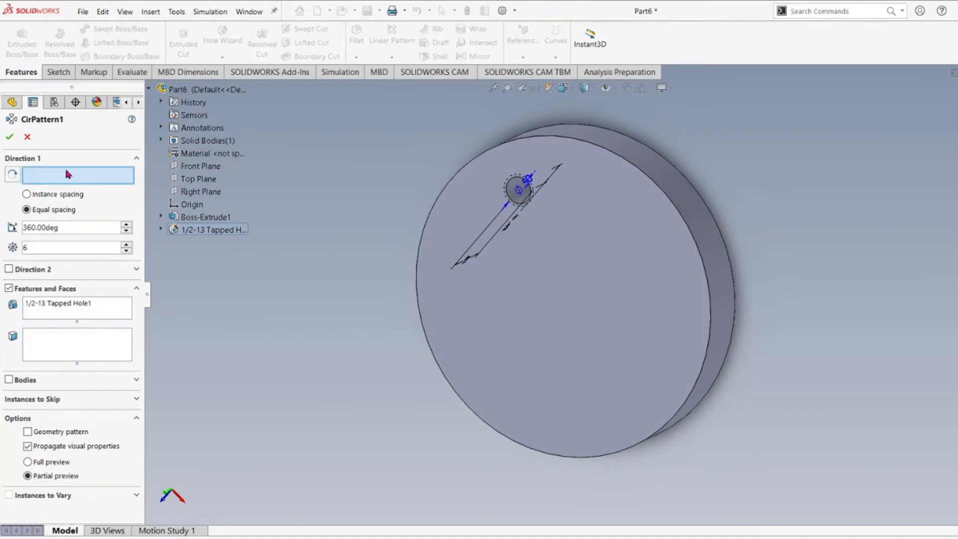
pyautogui.moveTo(388, 221); pyautogui.dragTo(375, 227, button='middle')
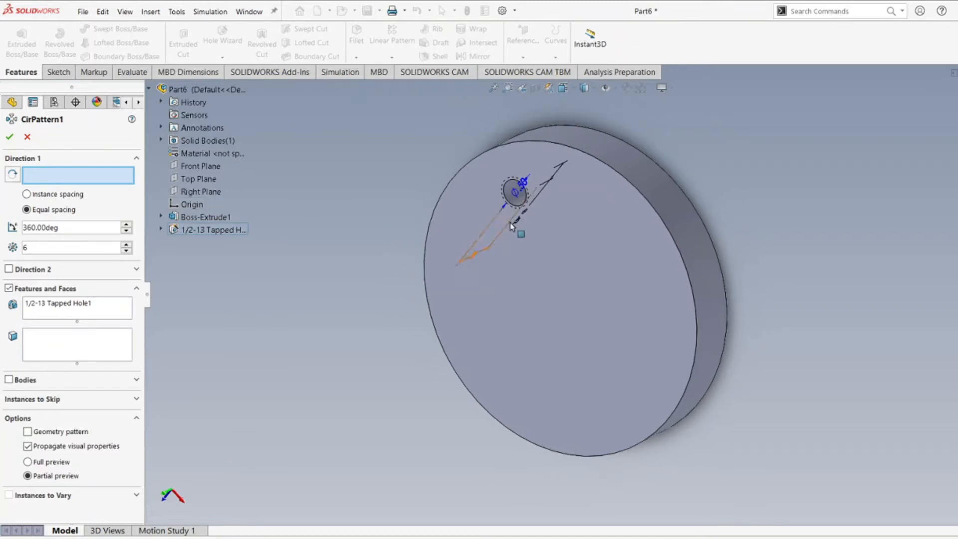
pyautogui.click(619, 177)
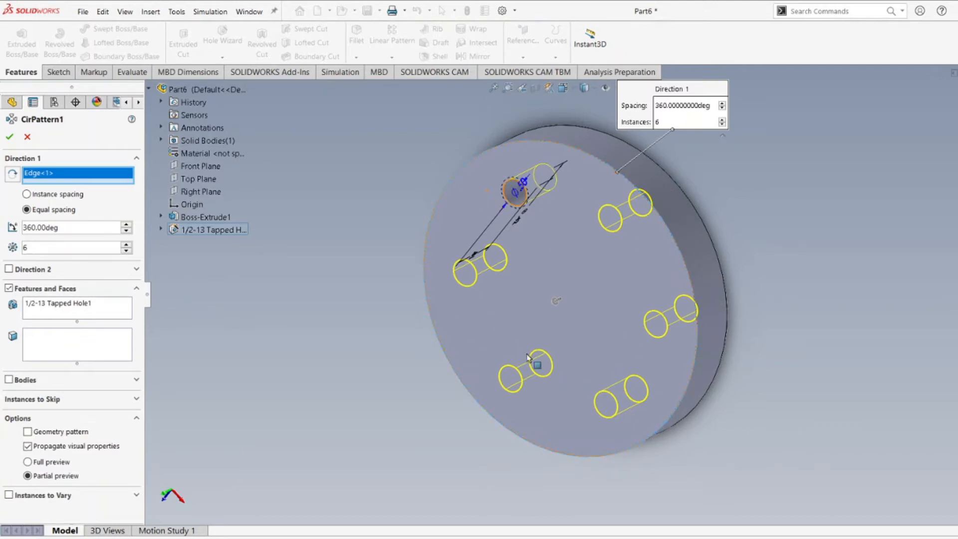
pyautogui.click(10, 139)
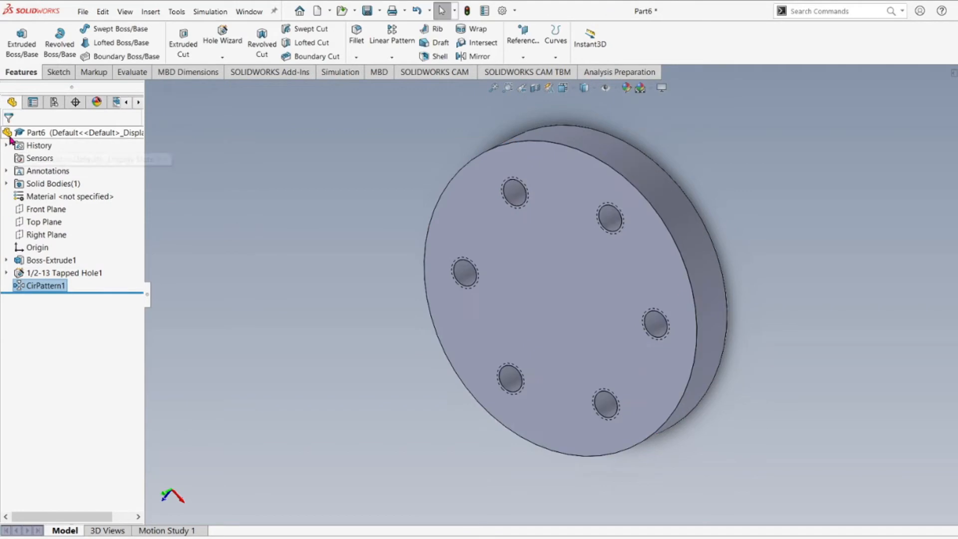
# Step: Edit the circular pattern of the tapped hole and set its number of instances to 7
pyautogui.click(44, 277)
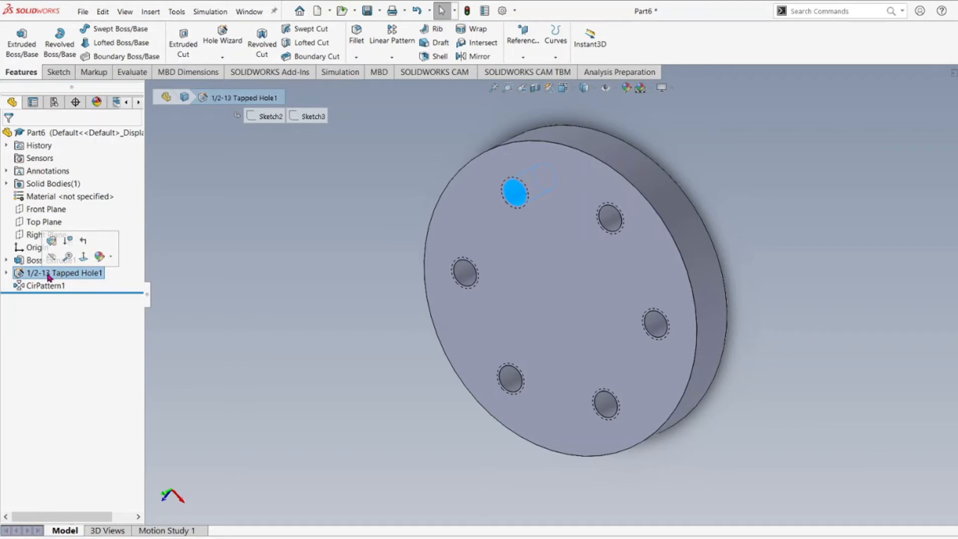
pyautogui.click(44, 287)
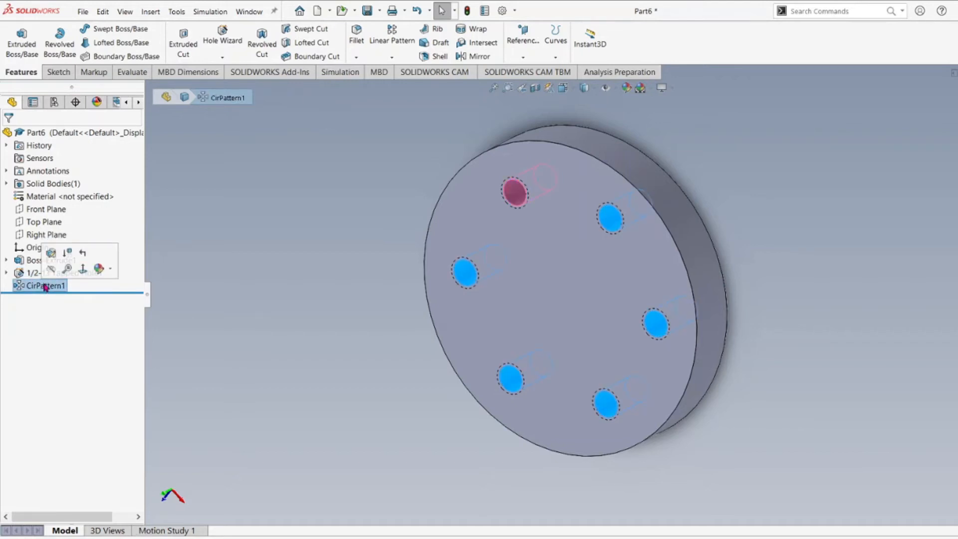
pyautogui.click(180, 325)
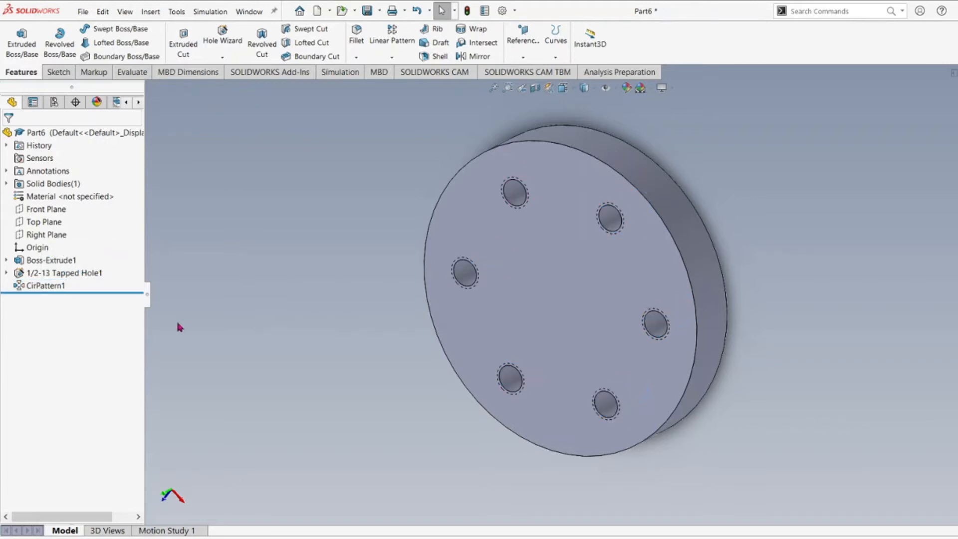
pyautogui.rightClick(36, 288)
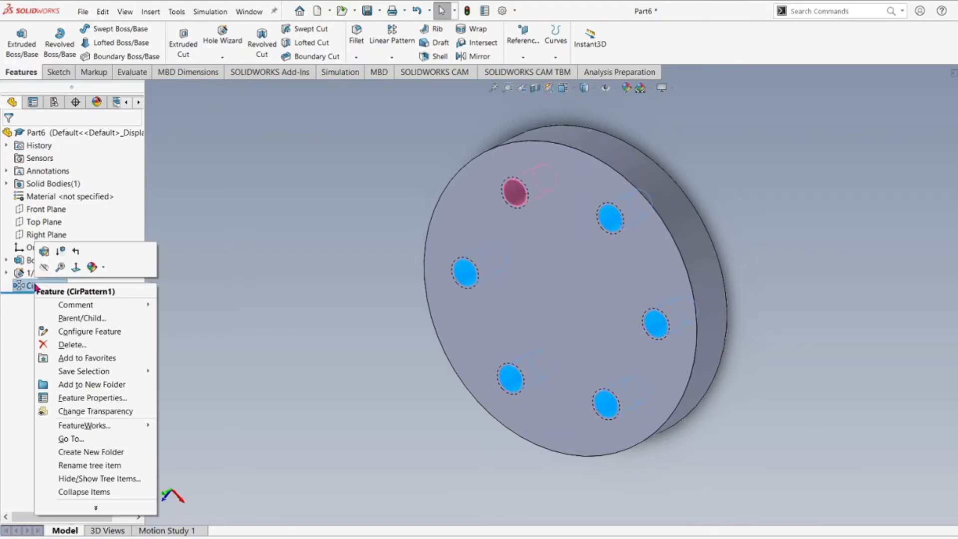
pyautogui.click(44, 252)
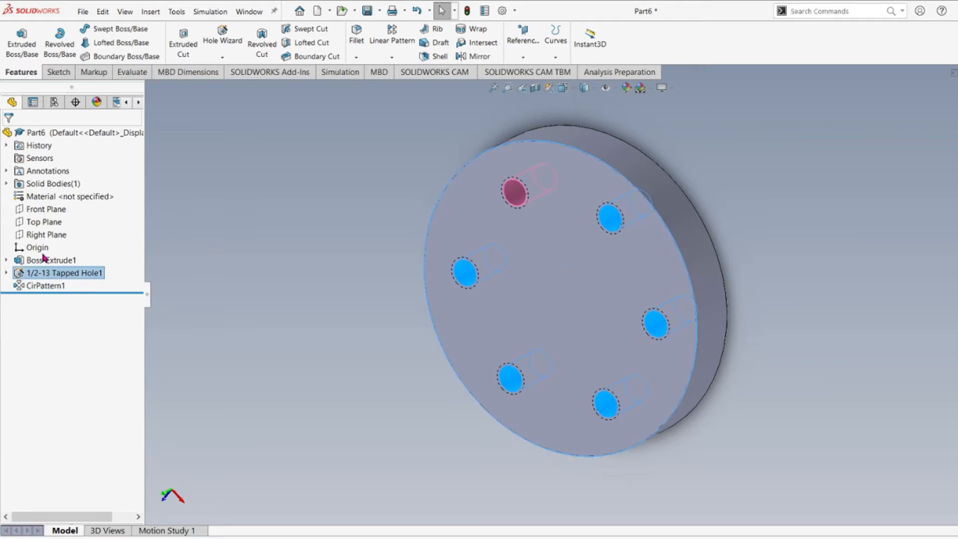
pyautogui.moveTo(39, 253); pyautogui.dragTo(22, 250)
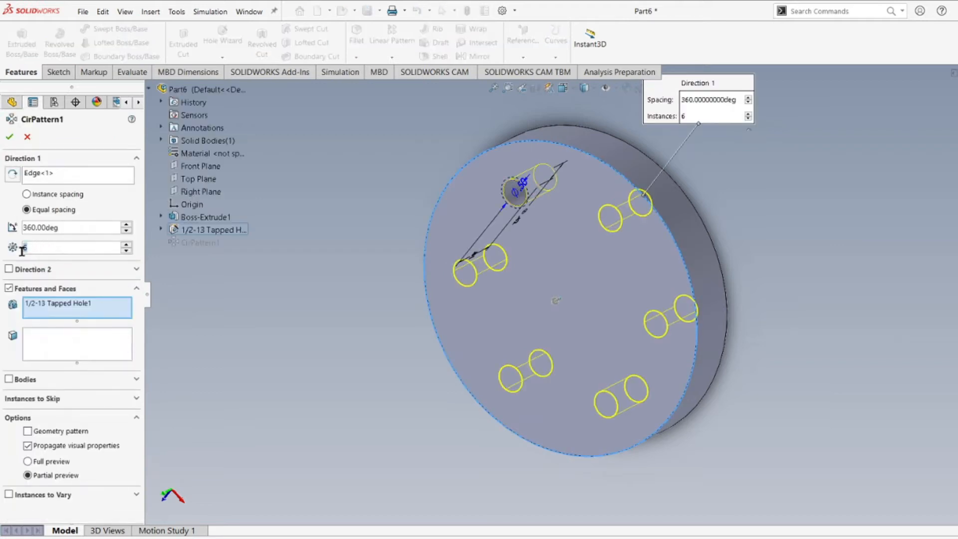
pyautogui.write('7')
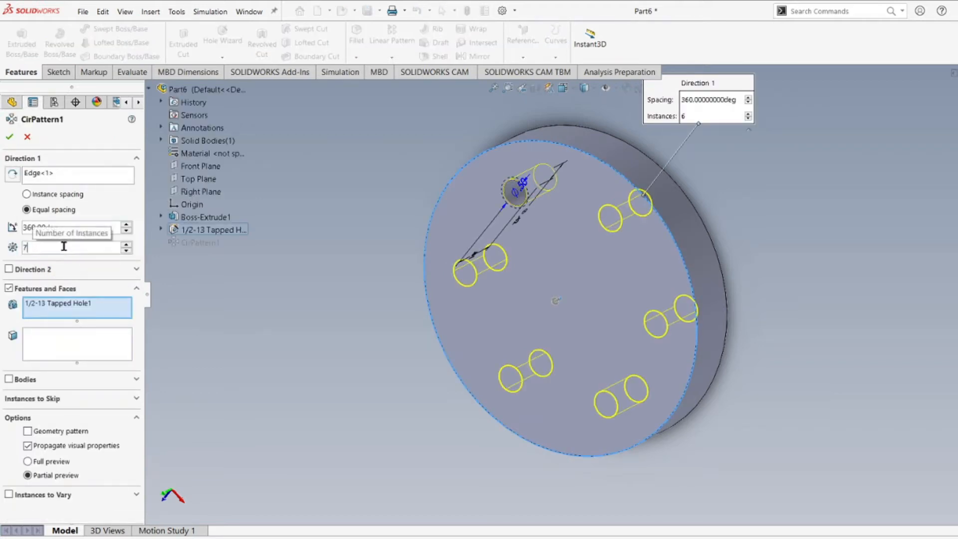
pyautogui.click(10, 139)
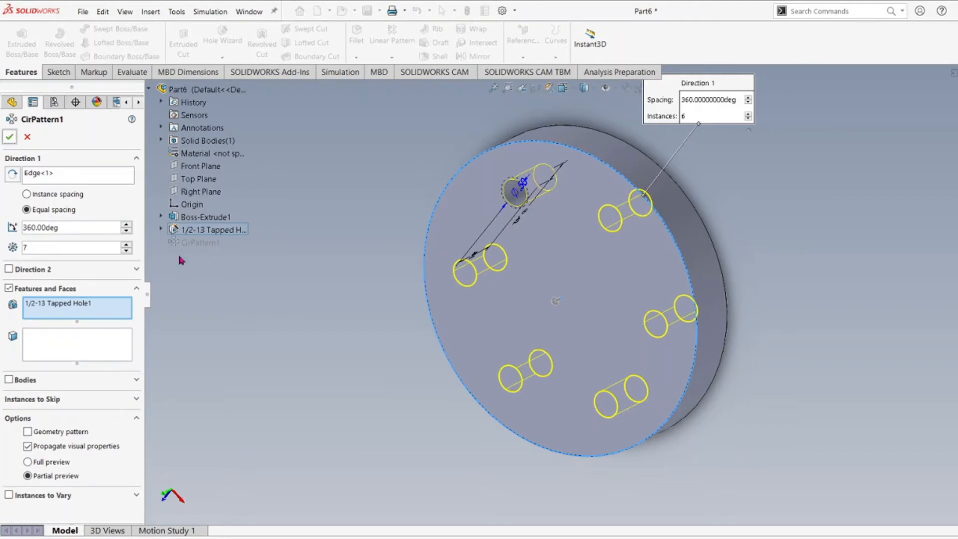
pyautogui.moveTo(592, 332); pyautogui.dragTo(545, 343, button='middle')
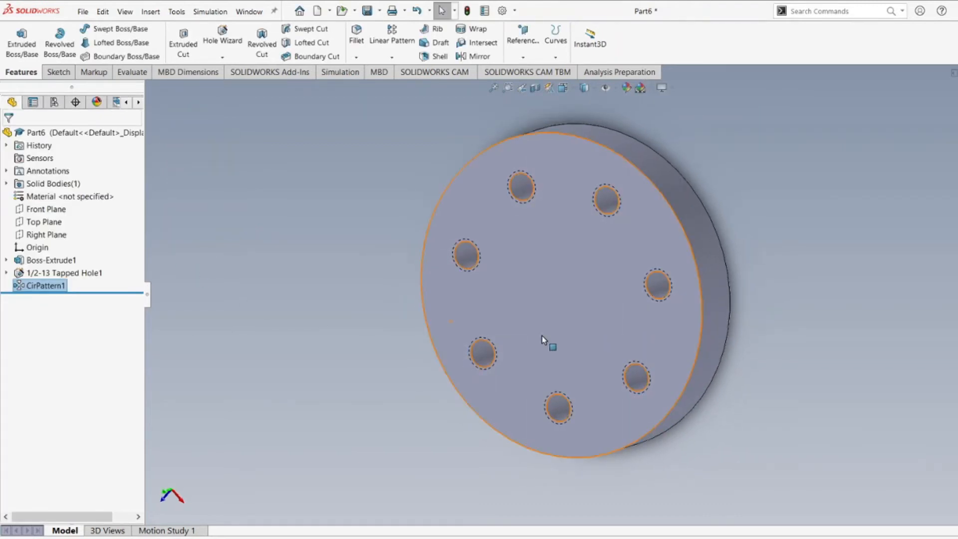
# Step: Examine the tapped hole's position sketch and profile sketch on the disc up close and from different angles
pyautogui.click(6, 273)
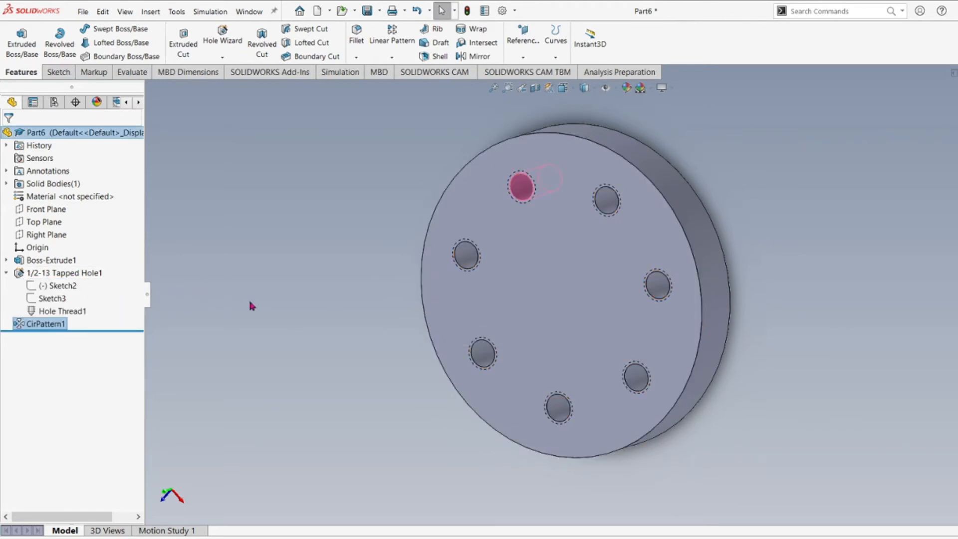
pyautogui.moveTo(252, 306); pyautogui.dragTo(267, 294, button='middle')
pyautogui.scroll(-5, 584, 200)
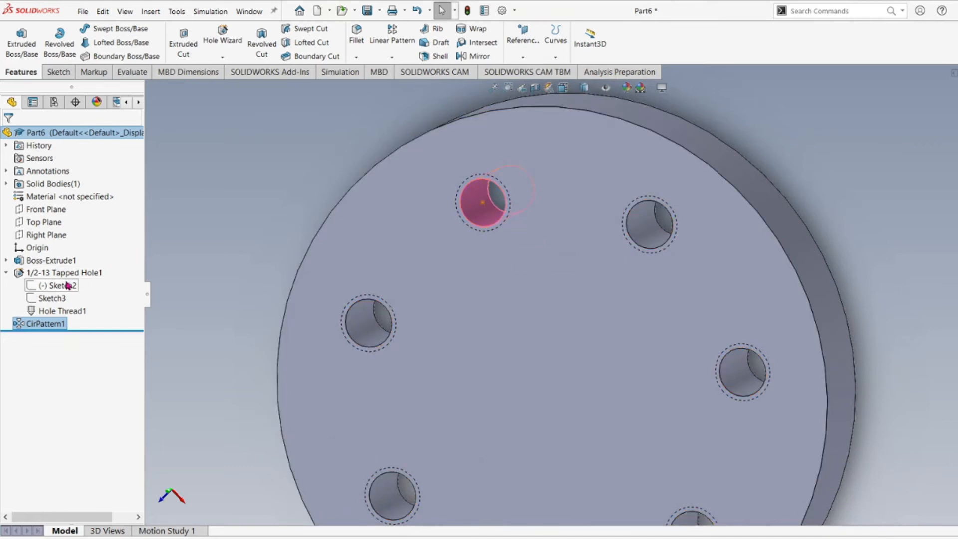
pyautogui.click(6, 273)
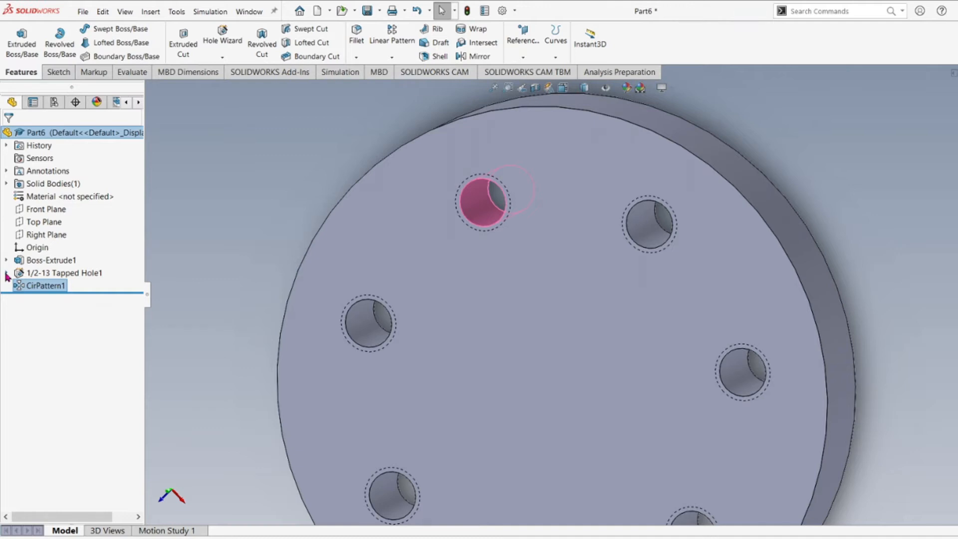
pyautogui.click(6, 273)
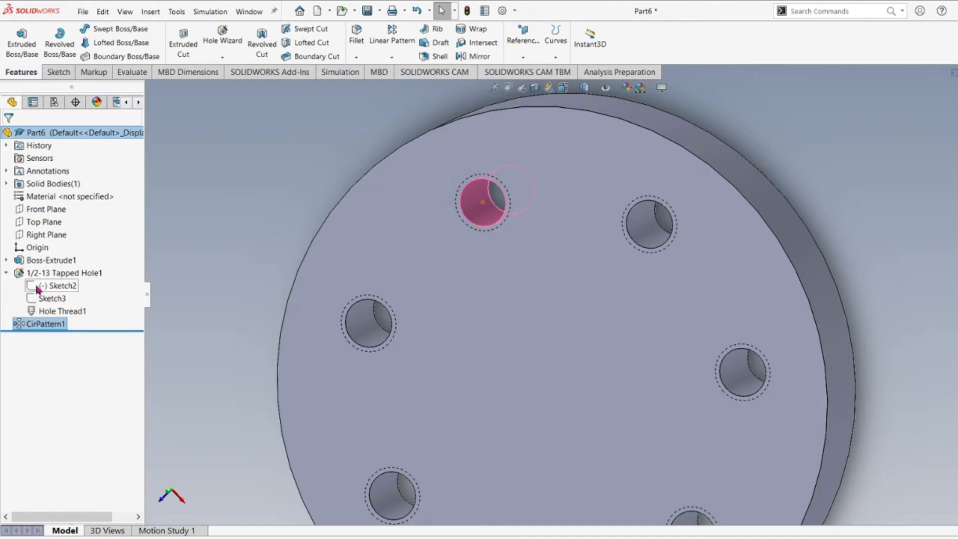
pyautogui.click(62, 286)
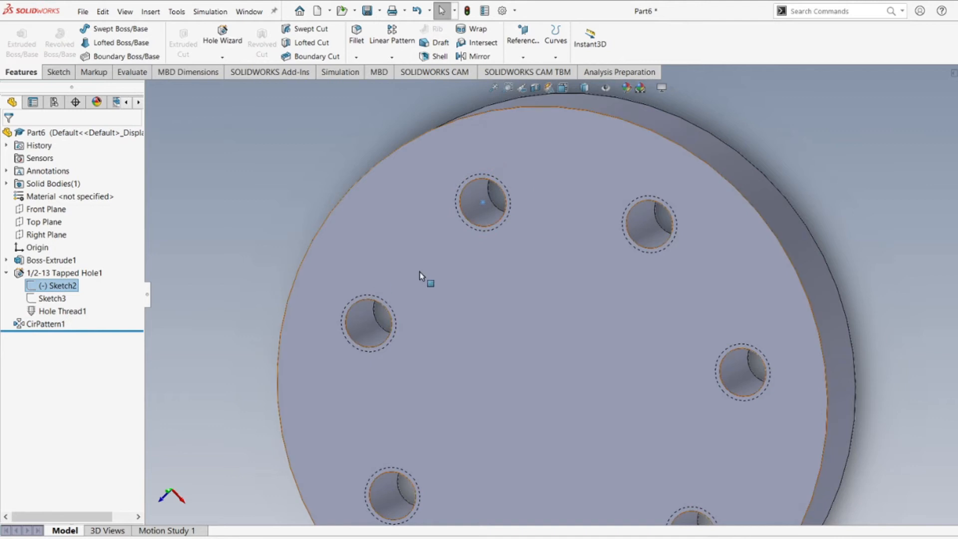
pyautogui.click(57, 300)
pyautogui.moveTo(492, 285)
pyautogui.mouseDown(button='middle')
pyautogui.moveTo(503, 311)
pyautogui.moveTo(513, 268)
pyautogui.mouseUp(button='middle')
pyautogui.scroll(-5, 496, 203)
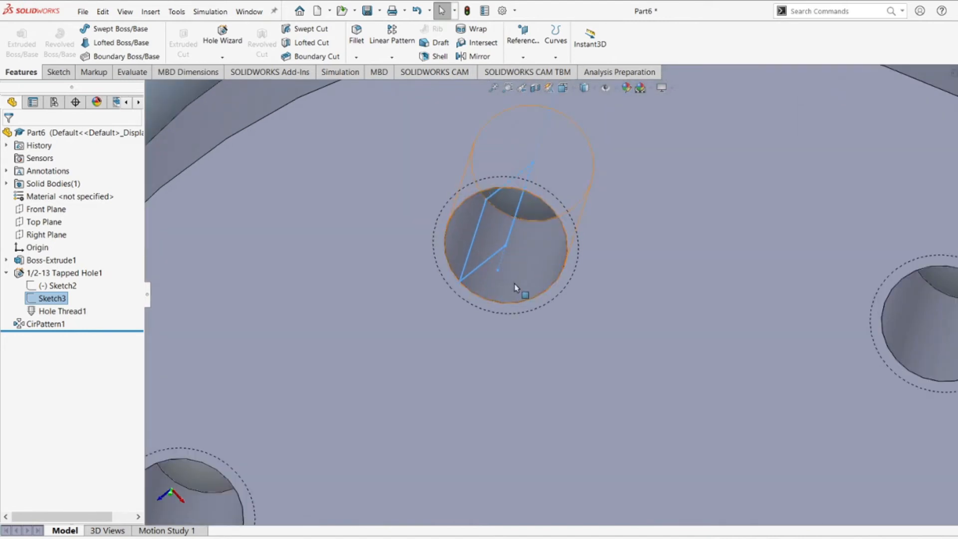
pyautogui.moveTo(517, 280)
pyautogui.mouseDown(button='middle')
pyautogui.moveTo(530, 264)
pyautogui.moveTo(530, 227)
pyautogui.mouseUp(button='middle')
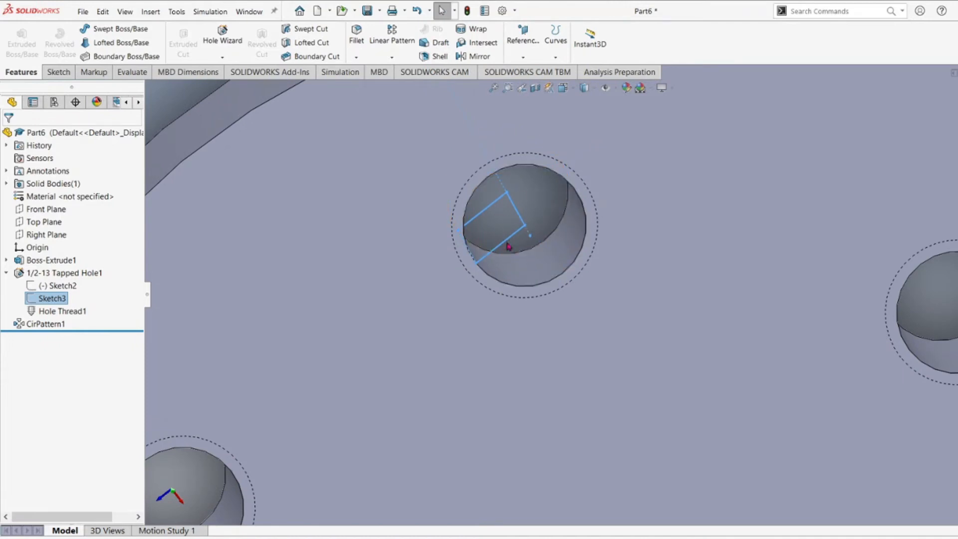
pyautogui.moveTo(513, 247); pyautogui.dragTo(492, 304, button='middle')
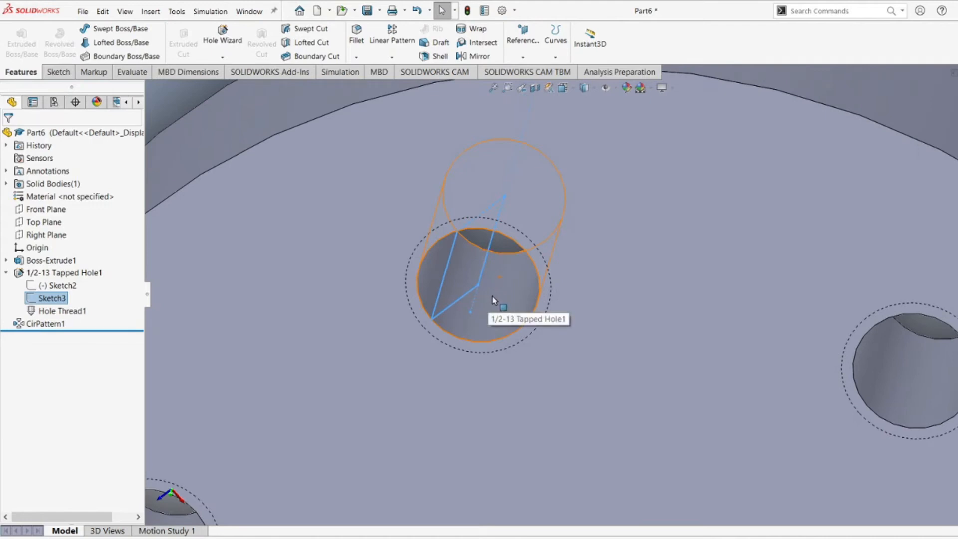
# Step: Open the 1/2-13 tapped hole feature for editing and change its type to Tapped hole
pyautogui.click(76, 276)
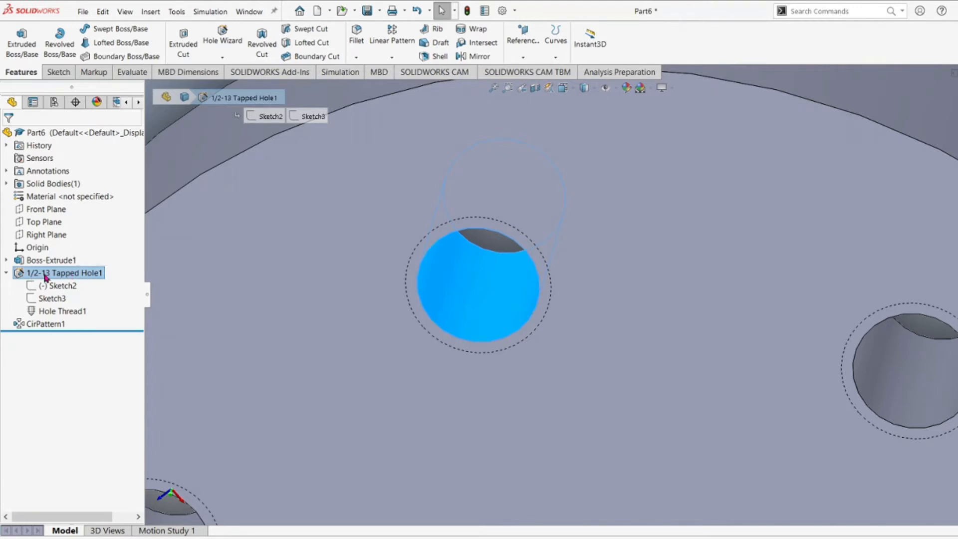
pyautogui.click(78, 274)
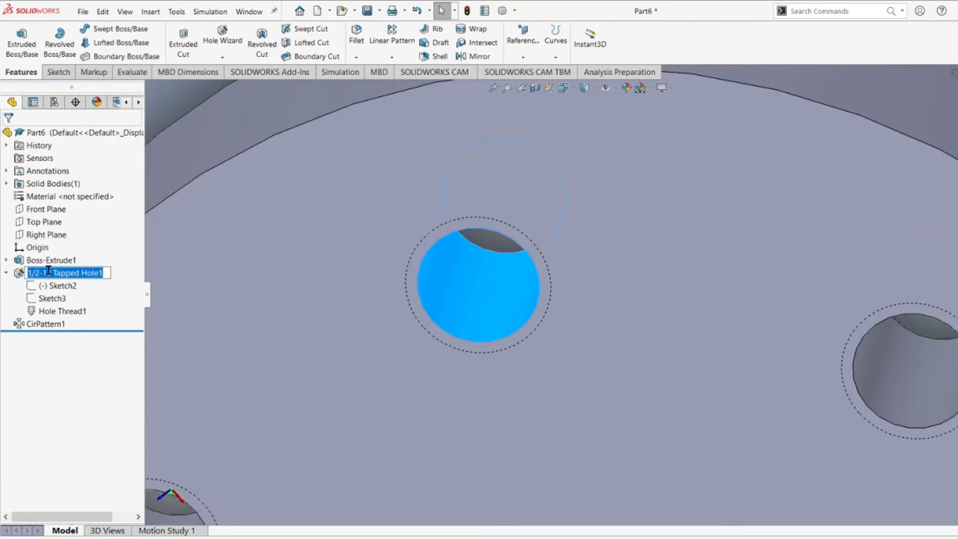
pyautogui.press('Escape')
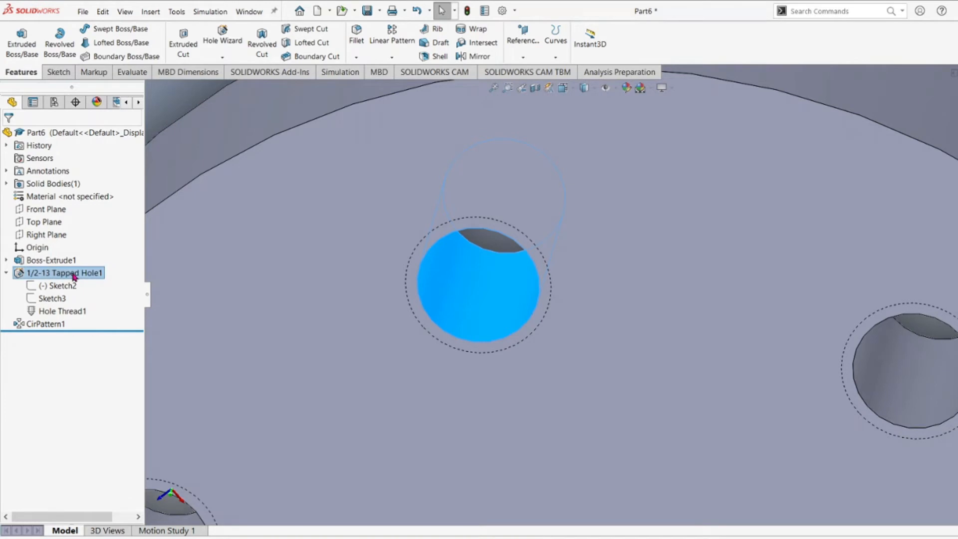
pyautogui.rightClick(74, 276)
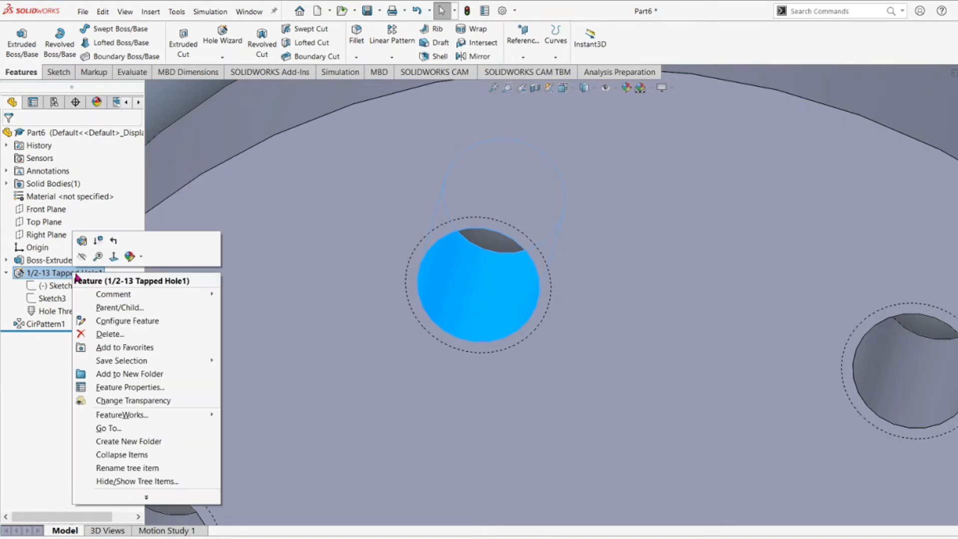
pyautogui.click(83, 243)
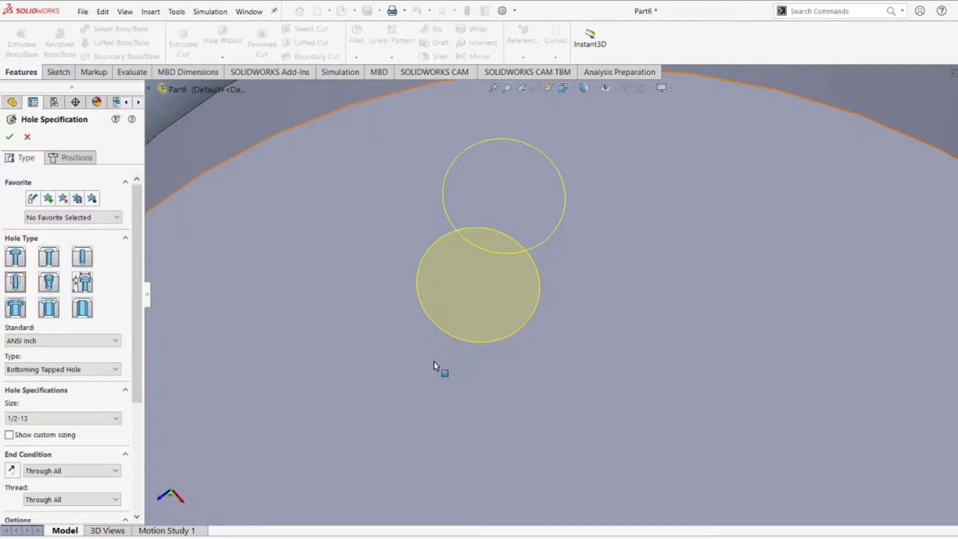
pyautogui.click(83, 373)
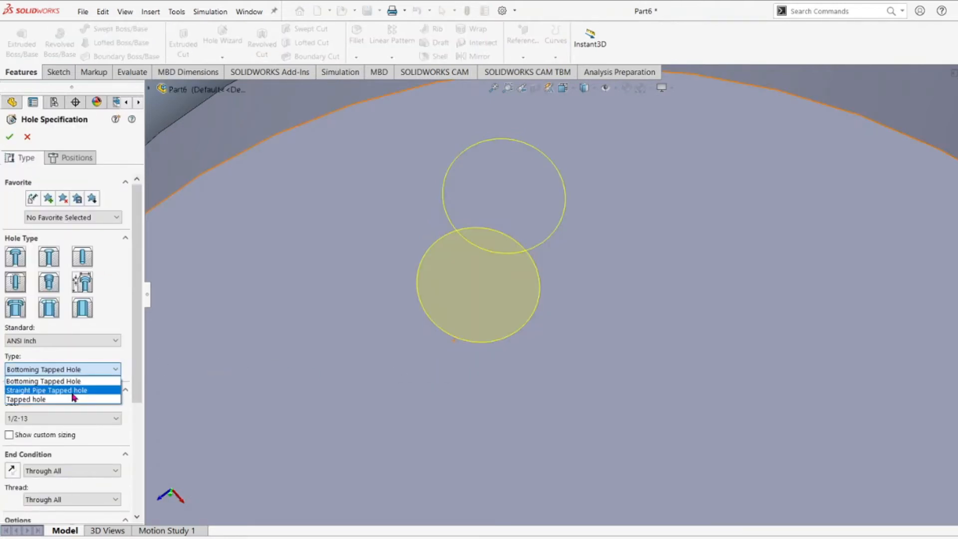
pyautogui.click(48, 399)
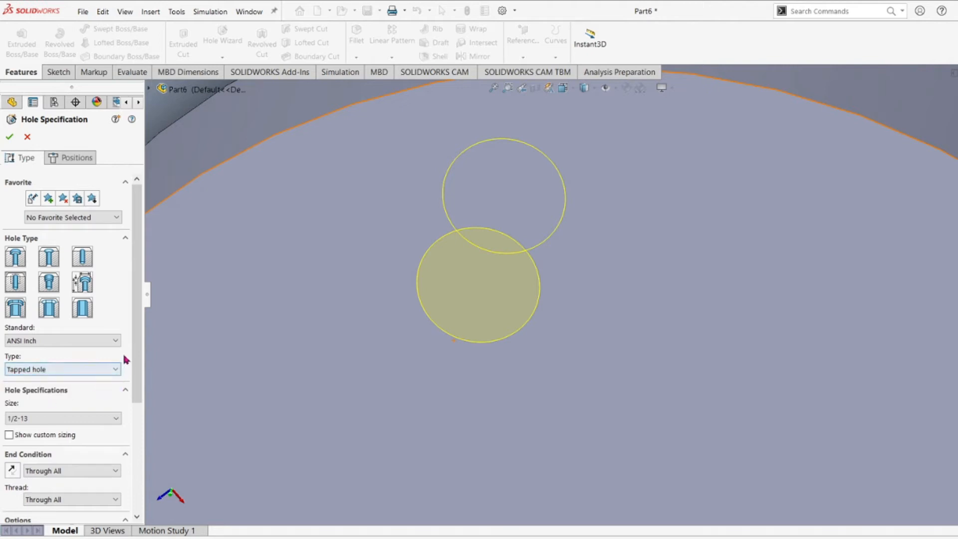
# Step: Add a near side countersink and a far side countersink to the tapped hole
pyautogui.scroll(-1, 136, 360)
pyautogui.scroll(-5, 124, 439)
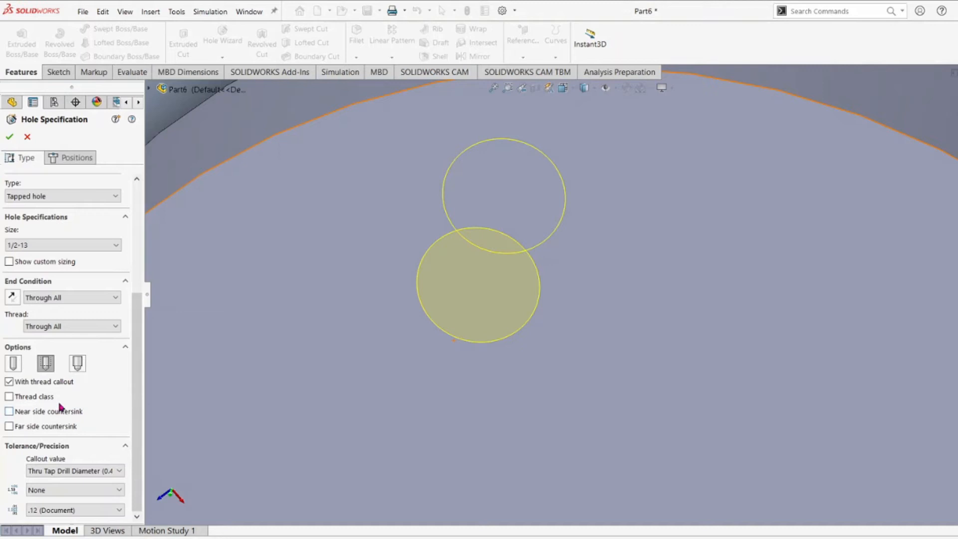
pyautogui.click(9, 412)
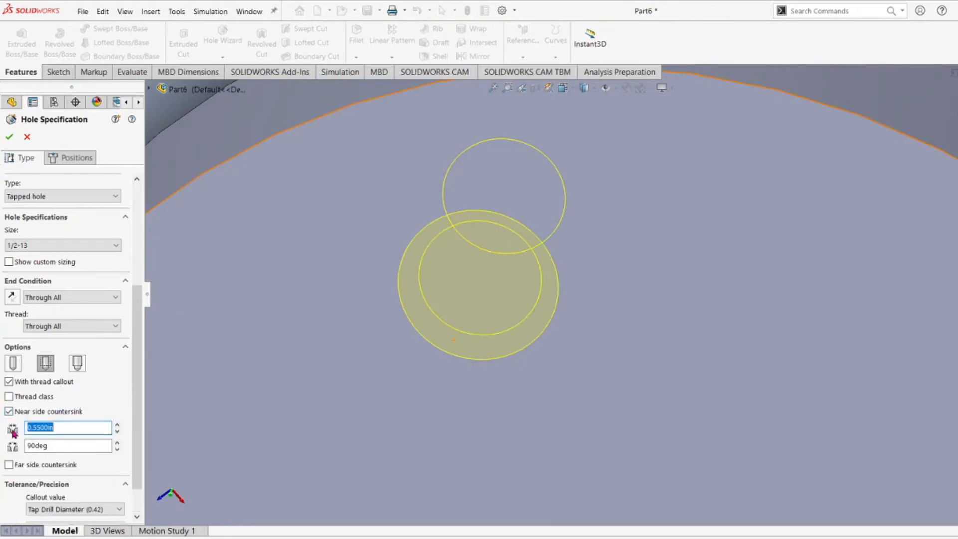
pyautogui.click(9, 465)
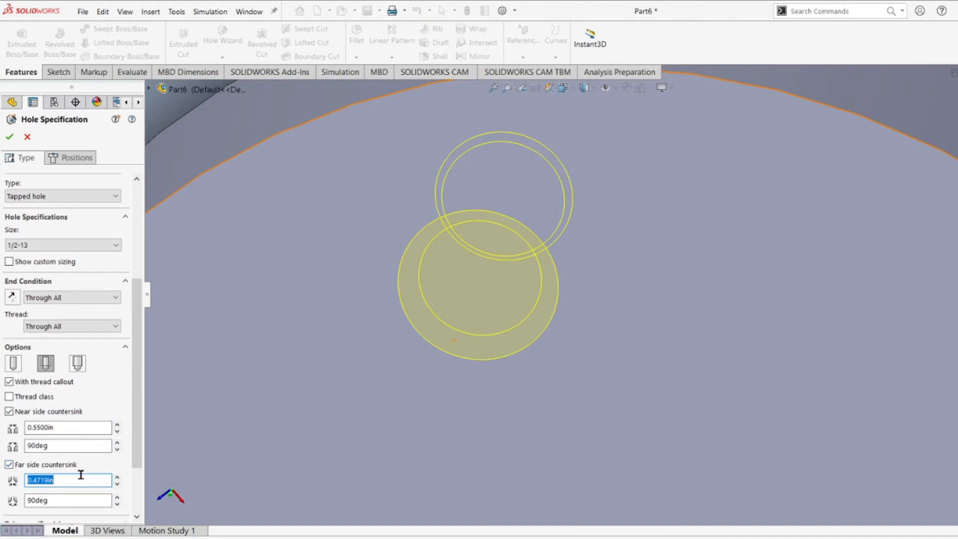
pyautogui.moveTo(278, 446); pyautogui.dragTo(464, 367, button='middle')
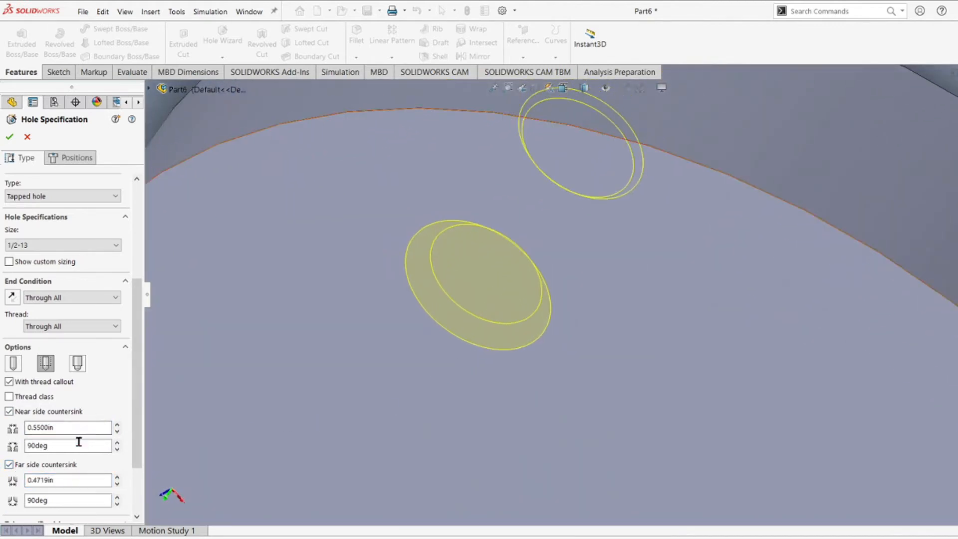
# Step: Set the near side and far side countersink diameters to 0.525 in and apply the hole changes
pyautogui.moveTo(57, 427); pyautogui.dragTo(22, 427)
pyautogui.write('.525')
pyautogui.click(65, 478)
pyautogui.moveTo(80, 478); pyautogui.dragTo(5, 480)
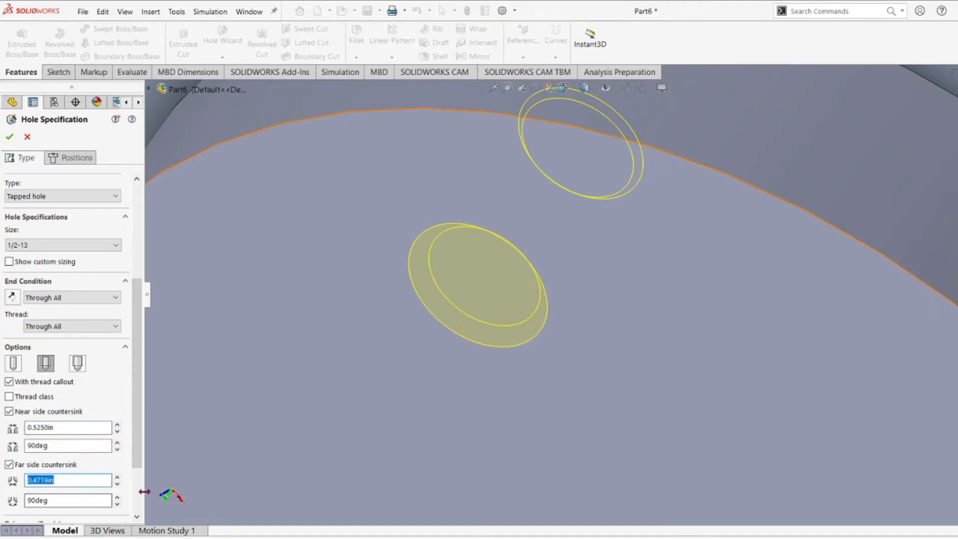
pyautogui.write('.525')
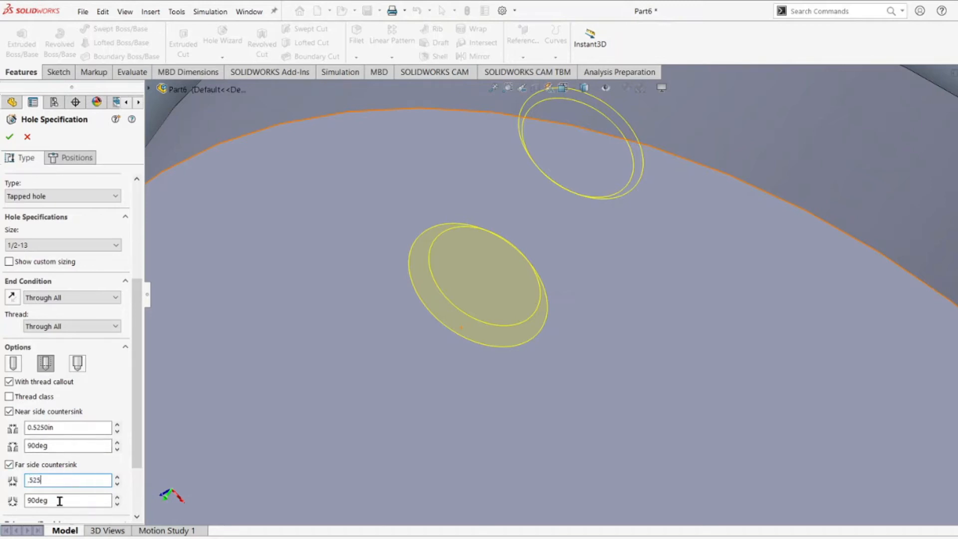
pyautogui.moveTo(58, 500); pyautogui.dragTo(28, 497)
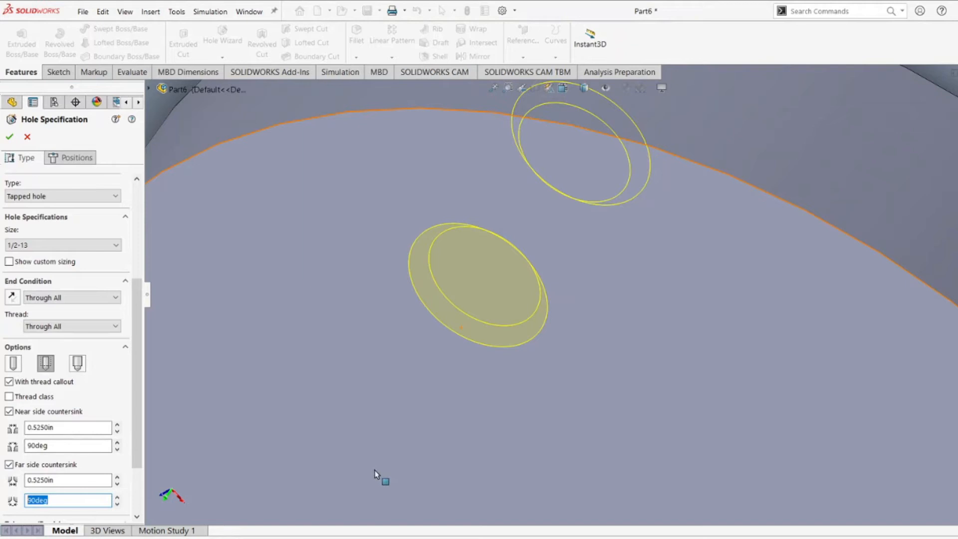
pyautogui.scroll(3, 445, 389)
pyautogui.moveTo(598, 345); pyautogui.dragTo(586, 301, button='middle')
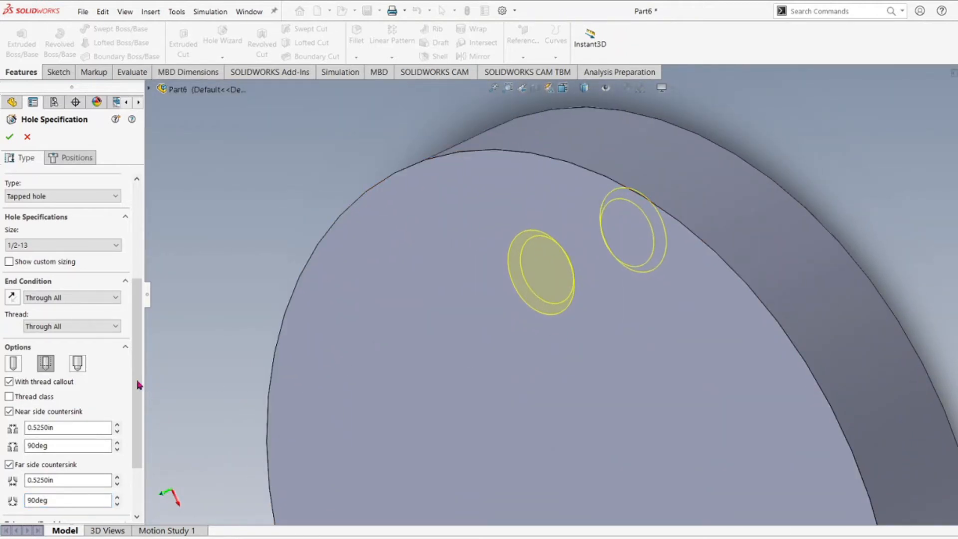
pyautogui.click(9, 142)
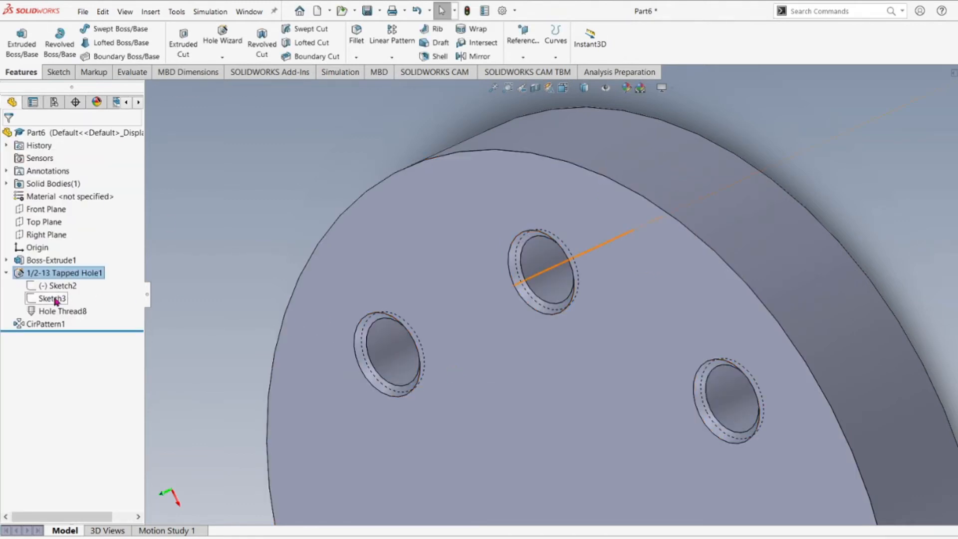
pyautogui.moveTo(335, 292); pyautogui.dragTo(374, 359, button='middle')
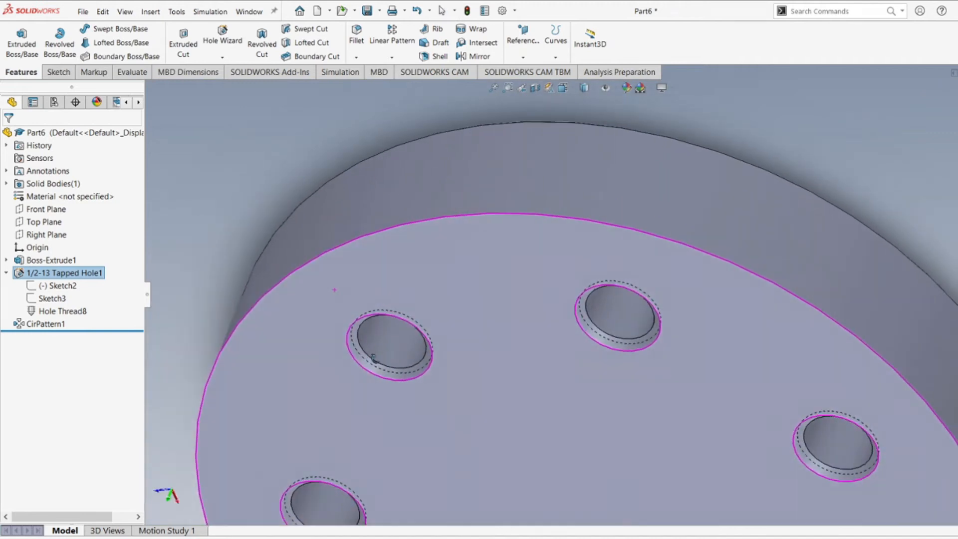
pyautogui.scroll(-3, 657, 335)
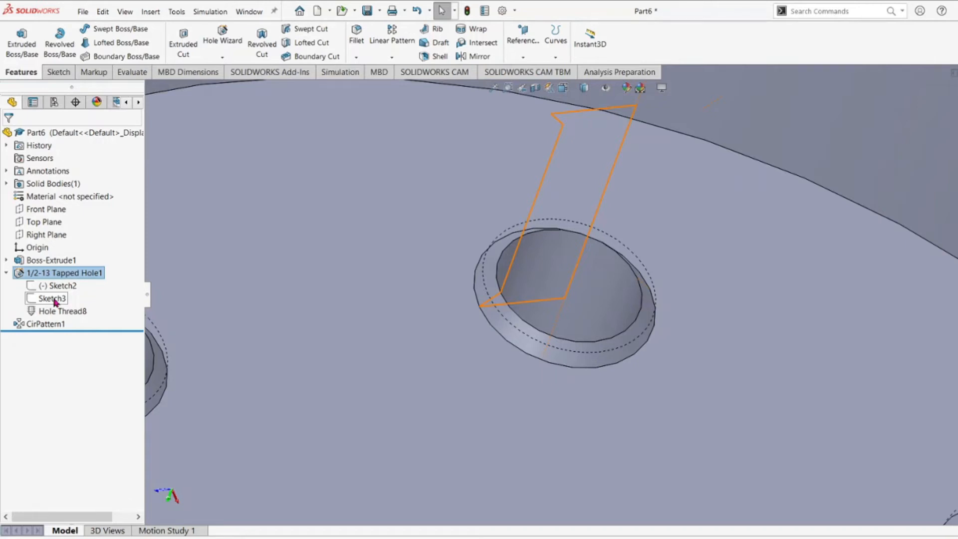
# Step: Examine the countersunk holes on the disc and review the cosmetic thread settings of the tapped hole
pyautogui.scroll(5, 548, 400)
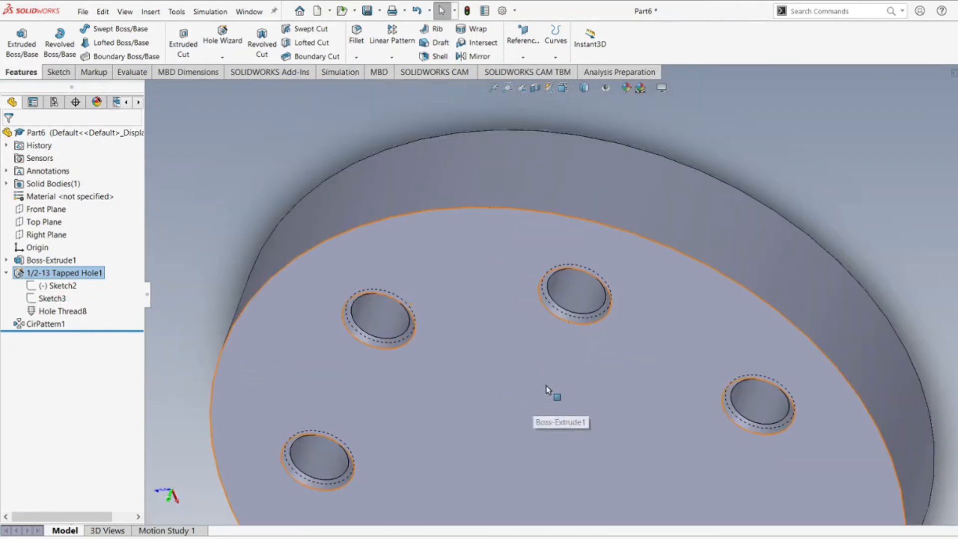
pyautogui.moveTo(548, 400); pyautogui.dragTo(552, 280, button='middle')
pyautogui.scroll(1, 557, 304)
pyautogui.moveTo(596, 375)
pyautogui.mouseDown(button='middle')
pyautogui.moveTo(626, 400)
pyautogui.moveTo(605, 384)
pyautogui.mouseUp(button='middle')
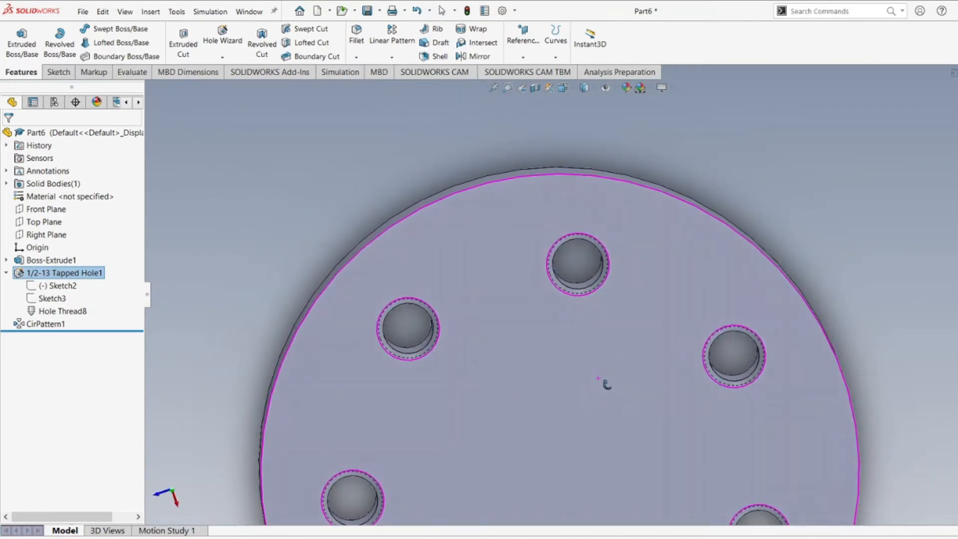
pyautogui.scroll(1, 578, 422)
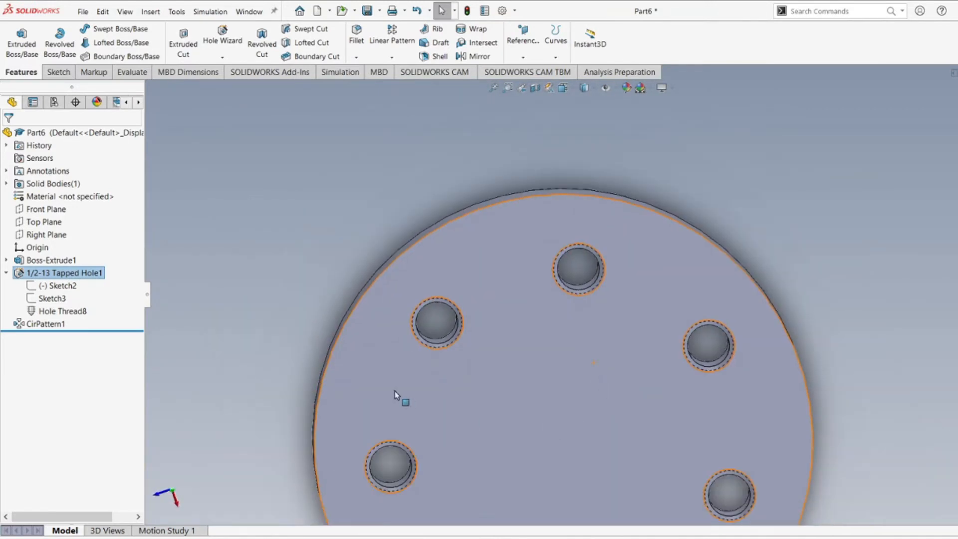
pyautogui.rightClick(46, 314)
pyautogui.click(56, 293)
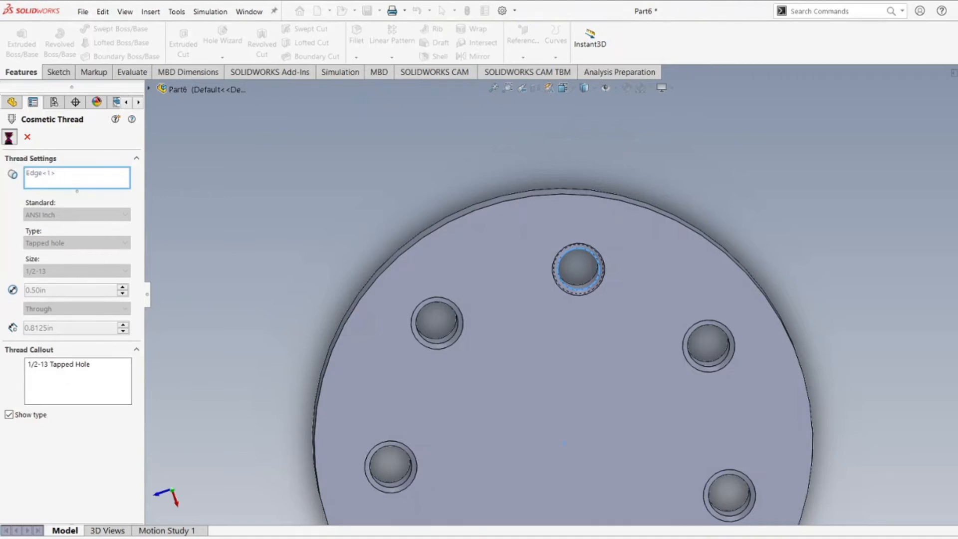
pyautogui.click(10, 139)
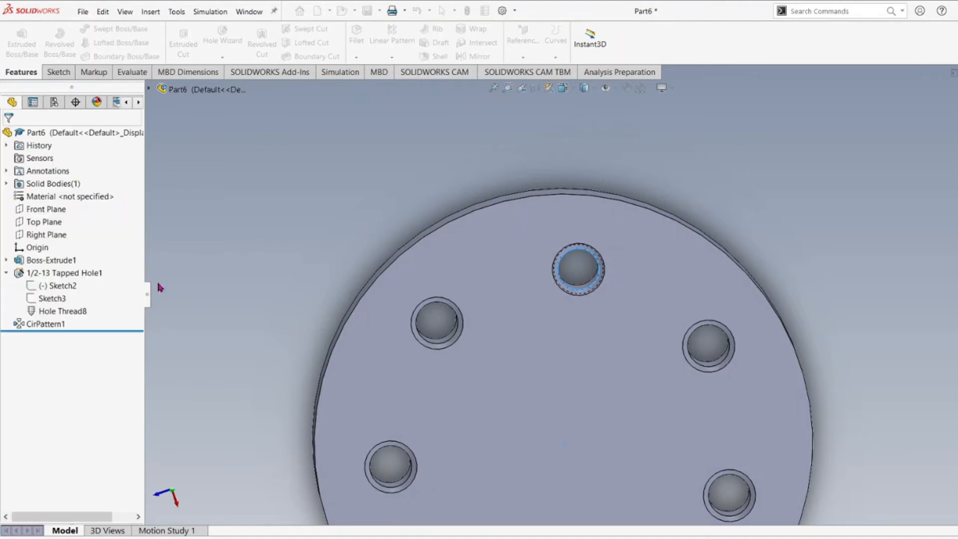
# Step: Edit the tapped hole's position sketch, move its point close to the disc's outer edge, rebuild and inspect the patterned holes
pyautogui.rightClick(51, 287)
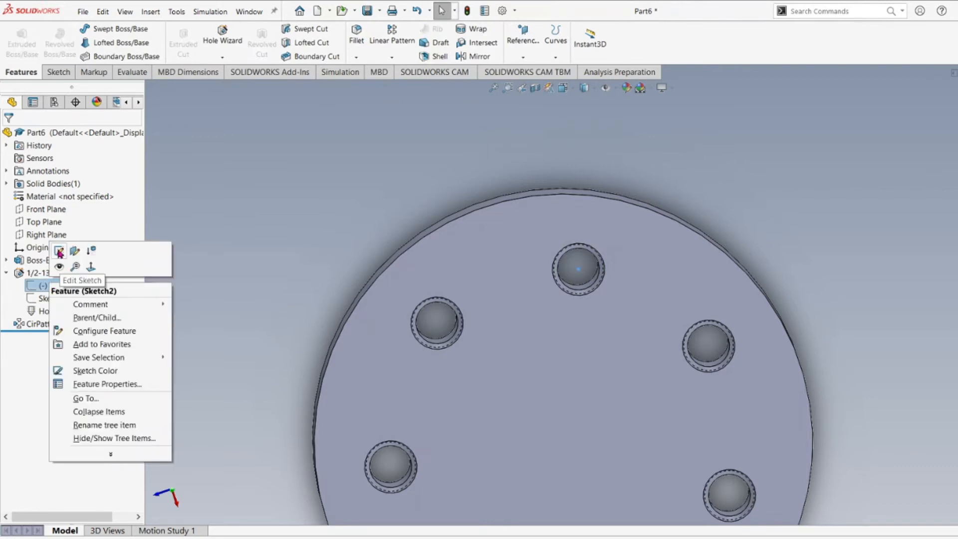
pyautogui.click(59, 252)
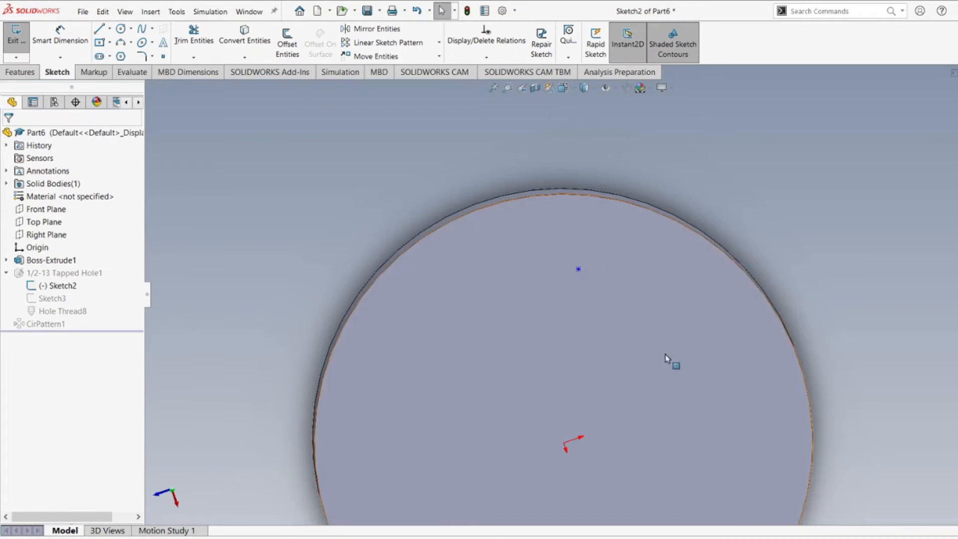
pyautogui.click(578, 271)
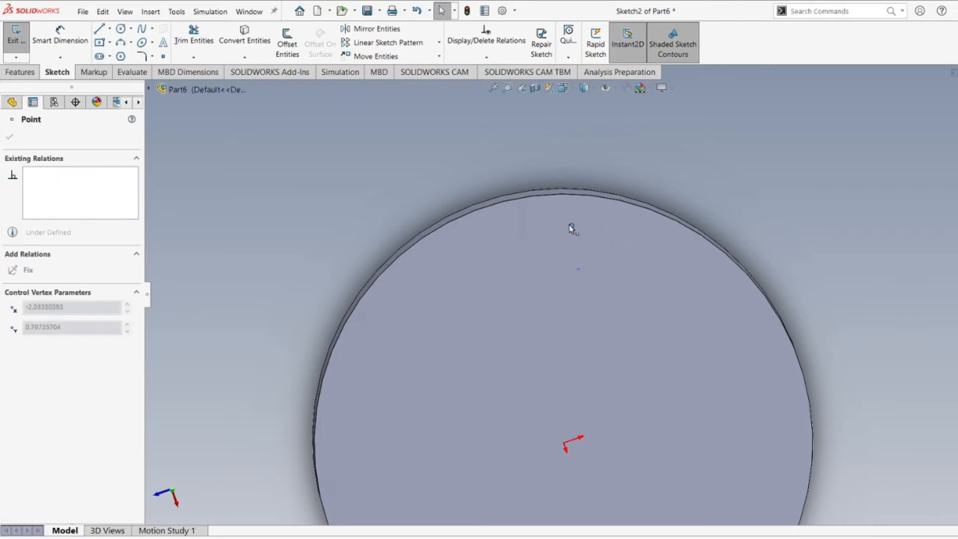
pyautogui.moveTo(577, 212); pyautogui.dragTo(579, 210)
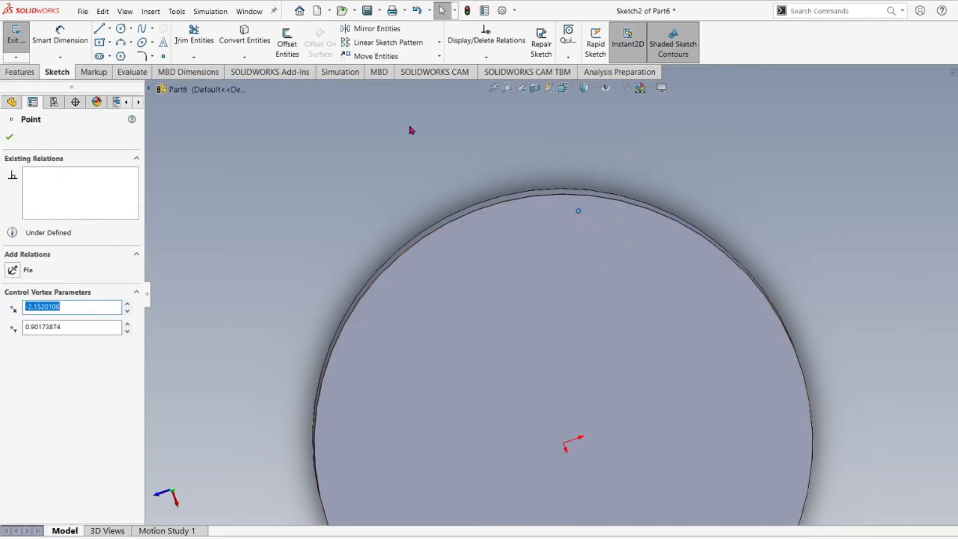
pyautogui.click(470, 10)
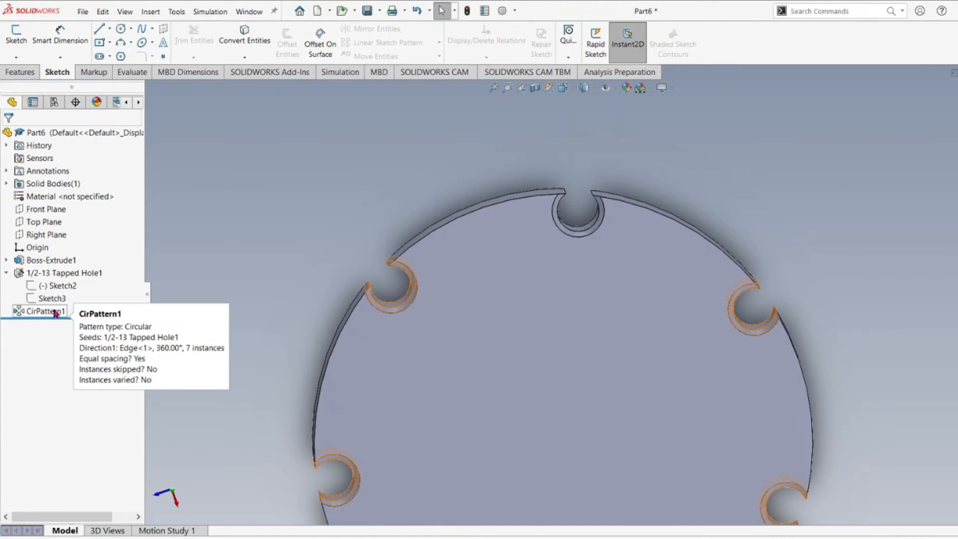
pyautogui.rightClick(59, 286)
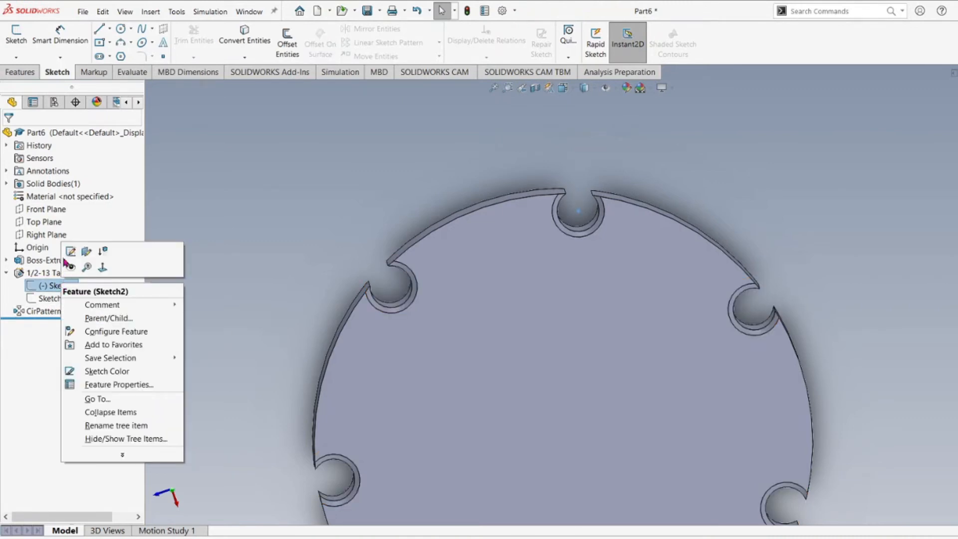
pyautogui.click(305, 209)
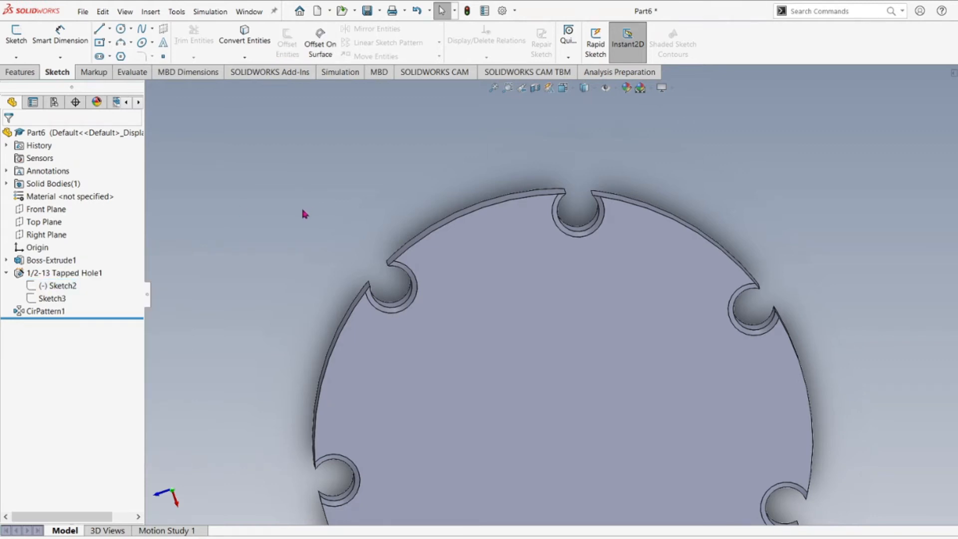
pyautogui.scroll(5, 605, 368)
pyautogui.moveTo(633, 384); pyautogui.dragTo(572, 398, button='middle')
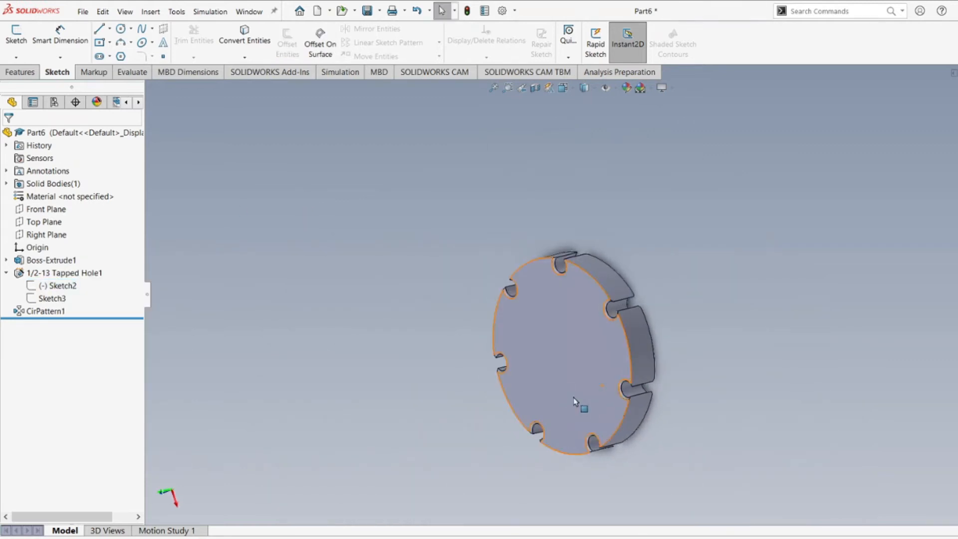
# Step: View the hole's position sketch face-on, open it for editing and move the point to about X -0.19, Y 1.95 in
pyautogui.rightClick(63, 288)
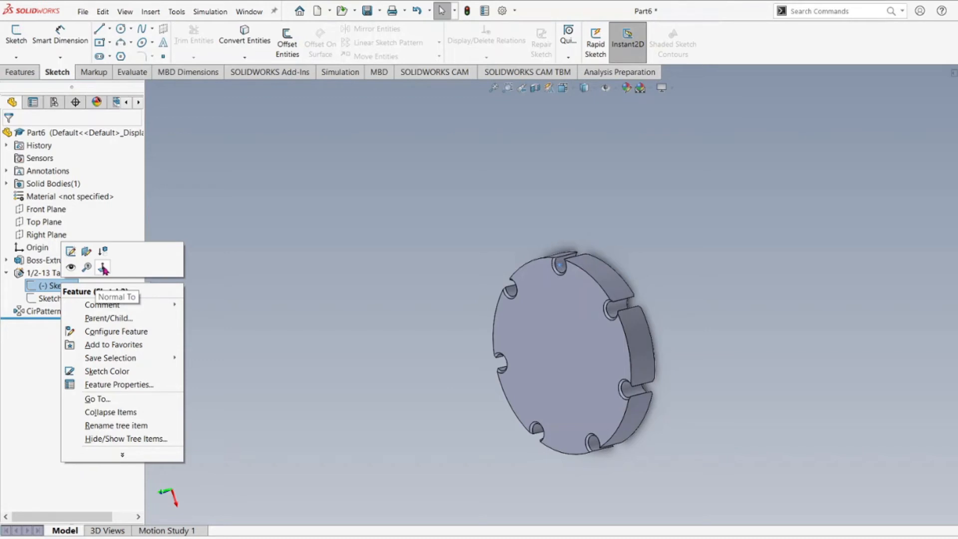
pyautogui.click(103, 270)
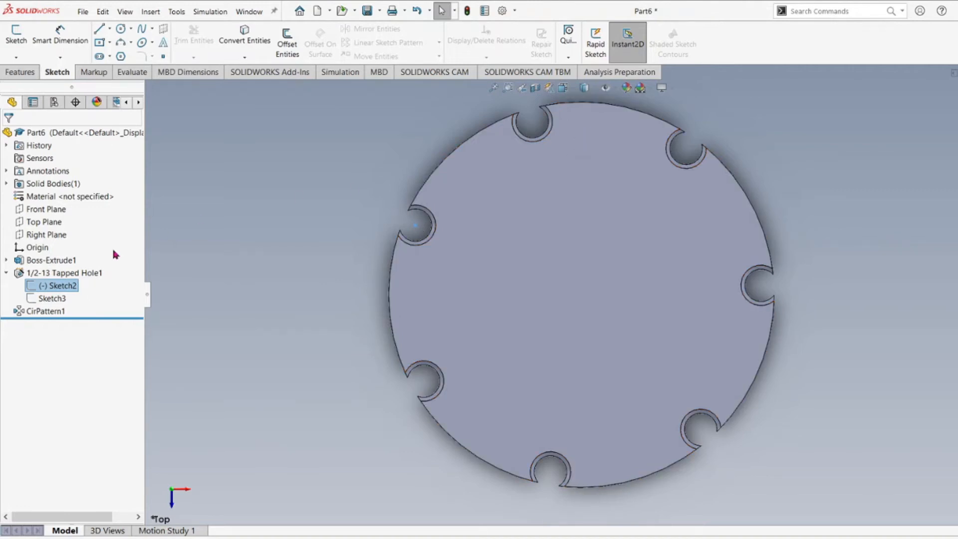
pyautogui.rightClick(64, 289)
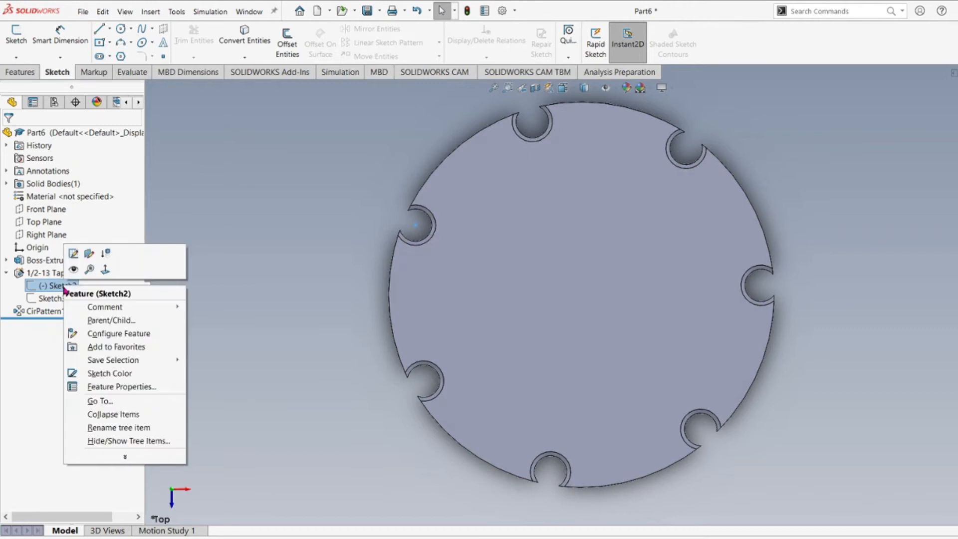
pyautogui.click(73, 255)
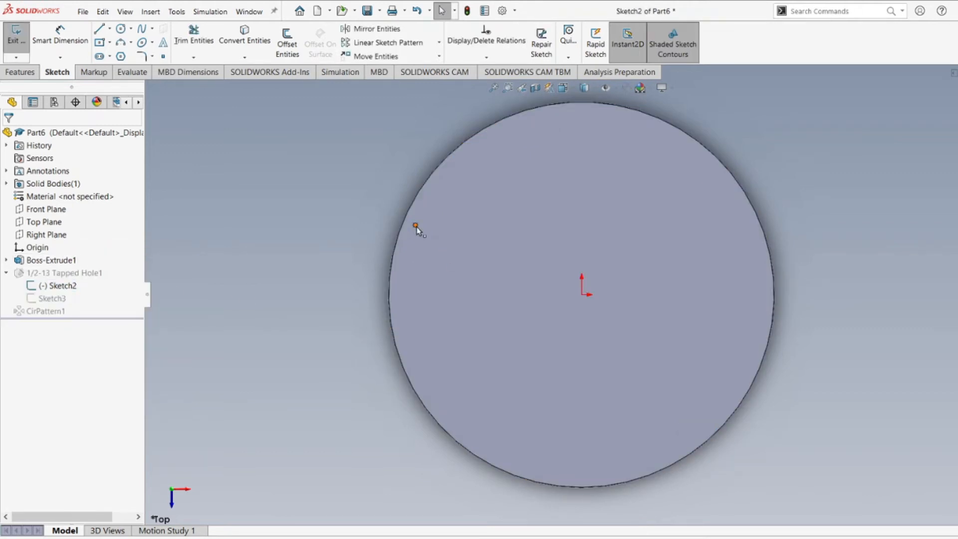
pyautogui.click(415, 226)
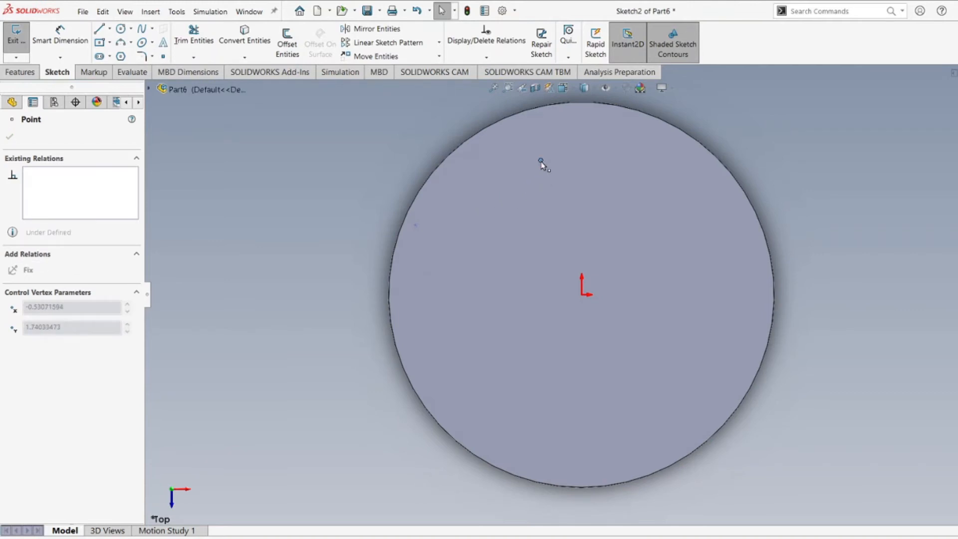
pyautogui.moveTo(546, 142); pyautogui.dragTo(567, 145)
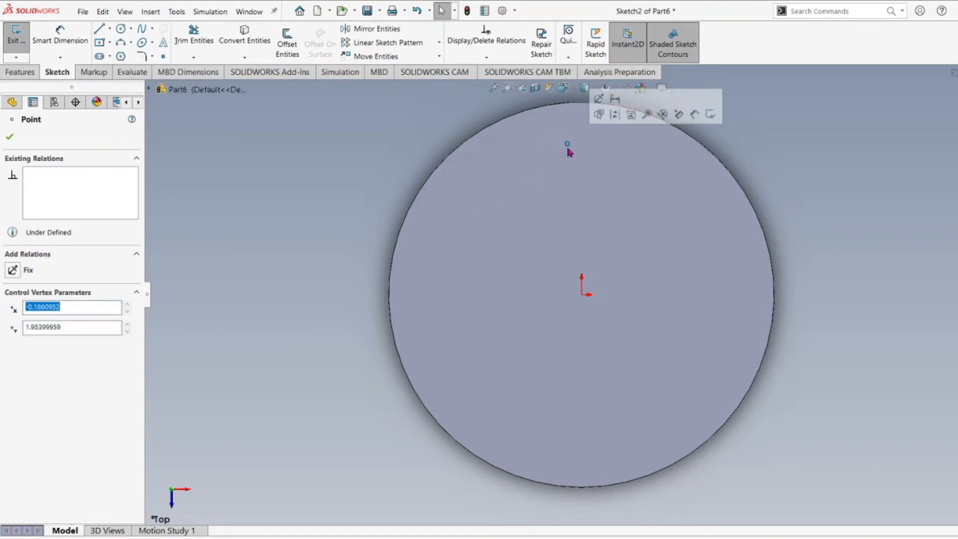
# Step: Sketch a vertical construction centerline about 6.1 in long from the origin up past the disc's edge
pyautogui.scroll(3, 615, 235)
pyautogui.scroll(-2, 631, 255)
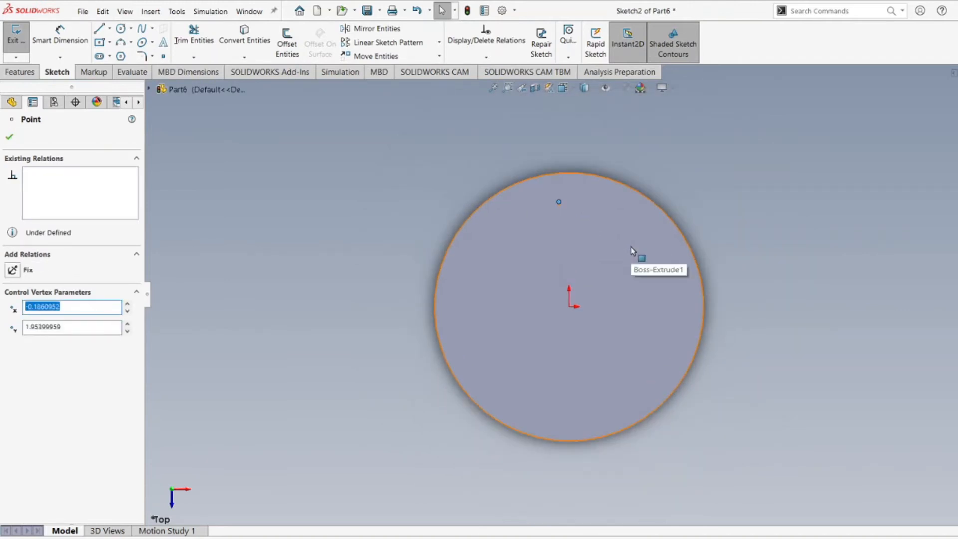
pyautogui.click(111, 29)
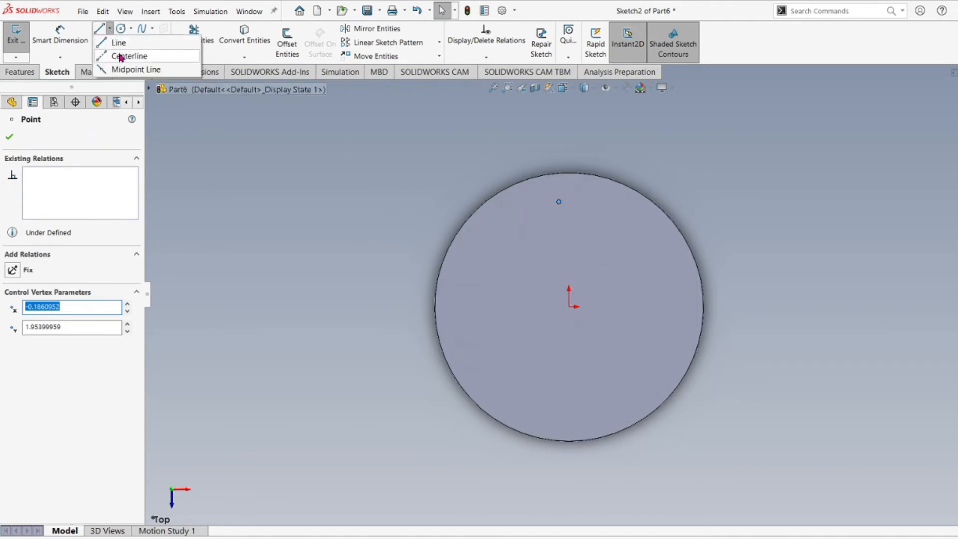
pyautogui.click(120, 56)
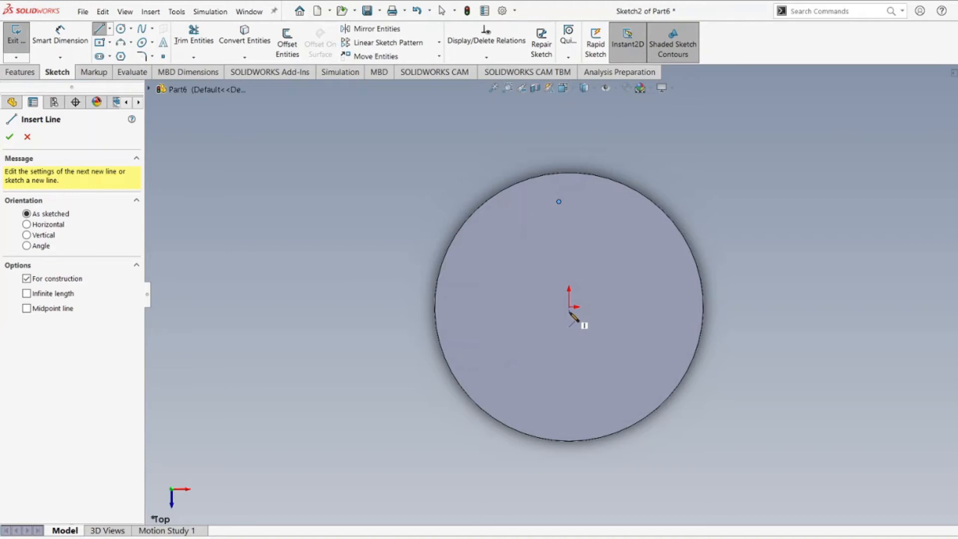
pyautogui.click(569, 308)
pyautogui.scroll(3, 570, 308)
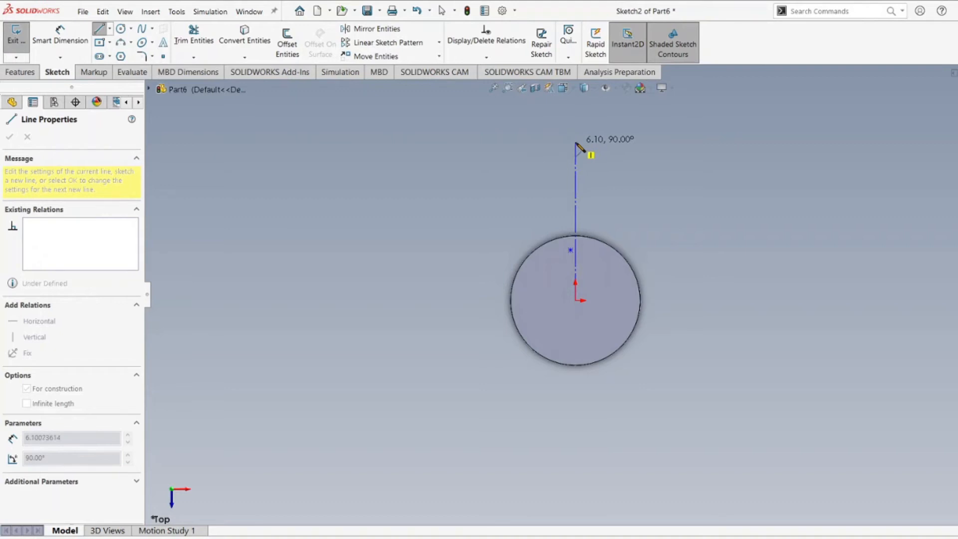
pyautogui.click(577, 144)
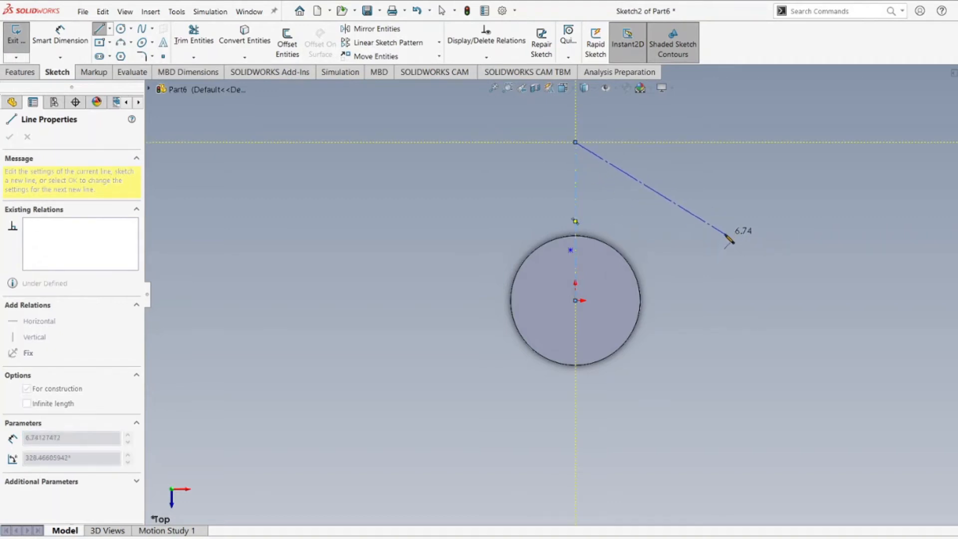
pyautogui.press('Escape')
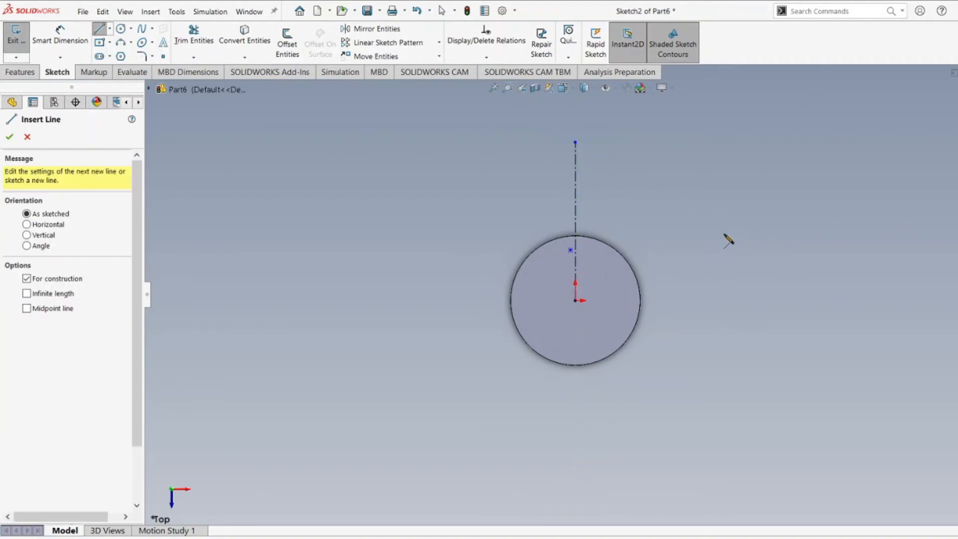
pyautogui.click(576, 301)
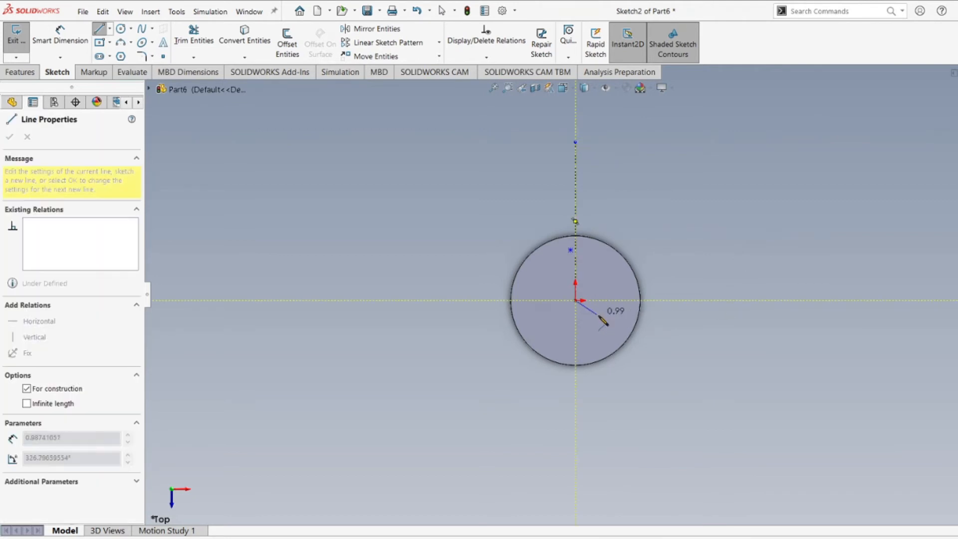
pyautogui.press('Escape')
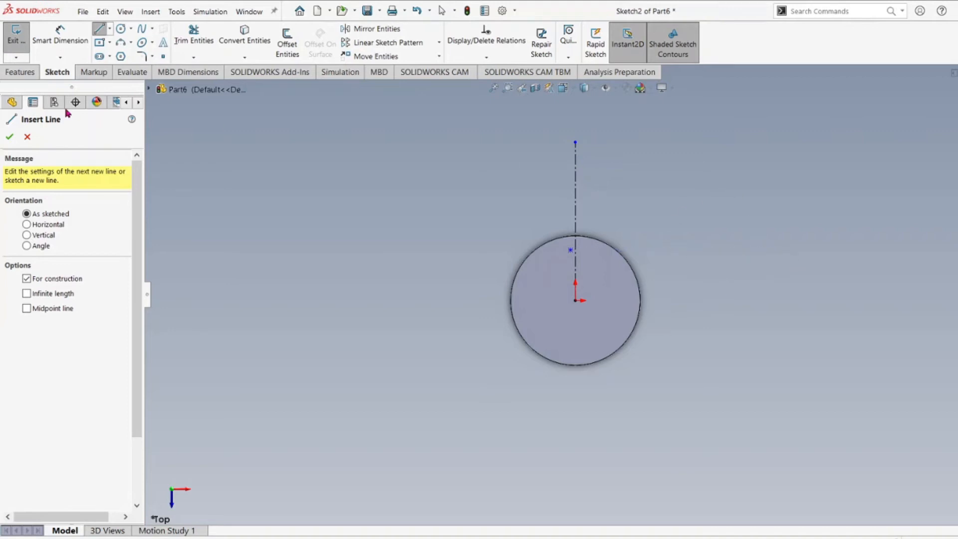
pyautogui.click(11, 139)
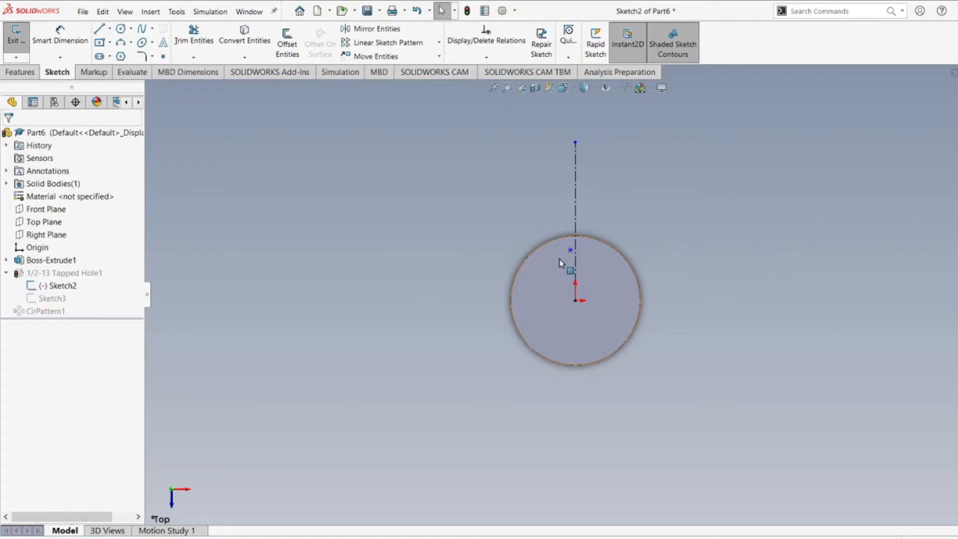
# Step: Shift the hole's position point slightly away from the centerline and add a coincident relation between the point and the centerline
pyautogui.moveTo(570, 251)
pyautogui.mouseDown()
pyautogui.moveTo(550, 280)
pyautogui.moveTo(565, 253)
pyautogui.mouseUp()
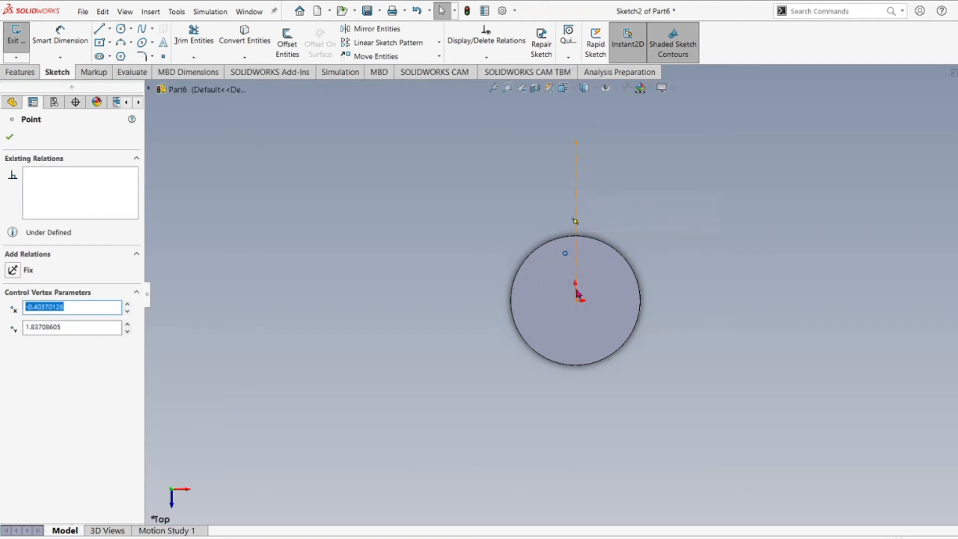
pyautogui.click(499, 198)
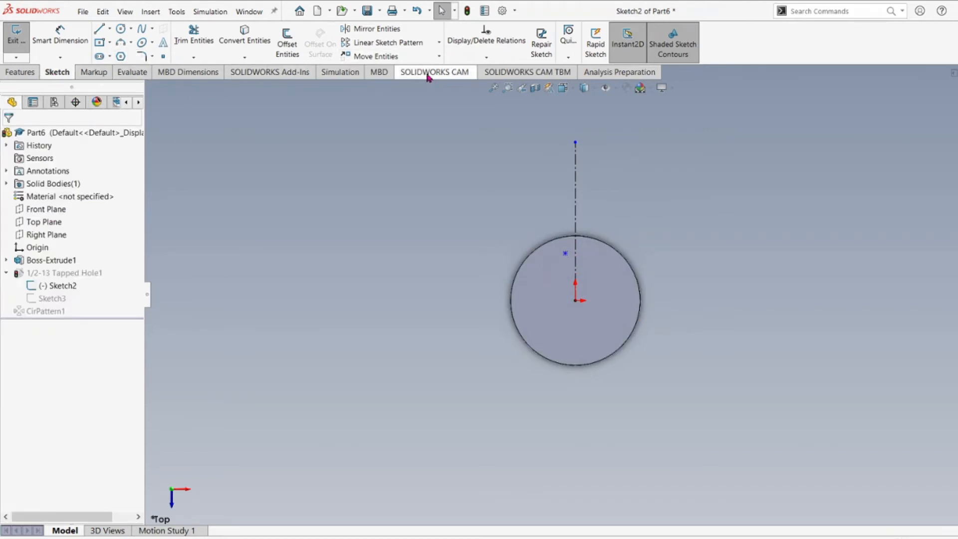
pyautogui.click(478, 60)
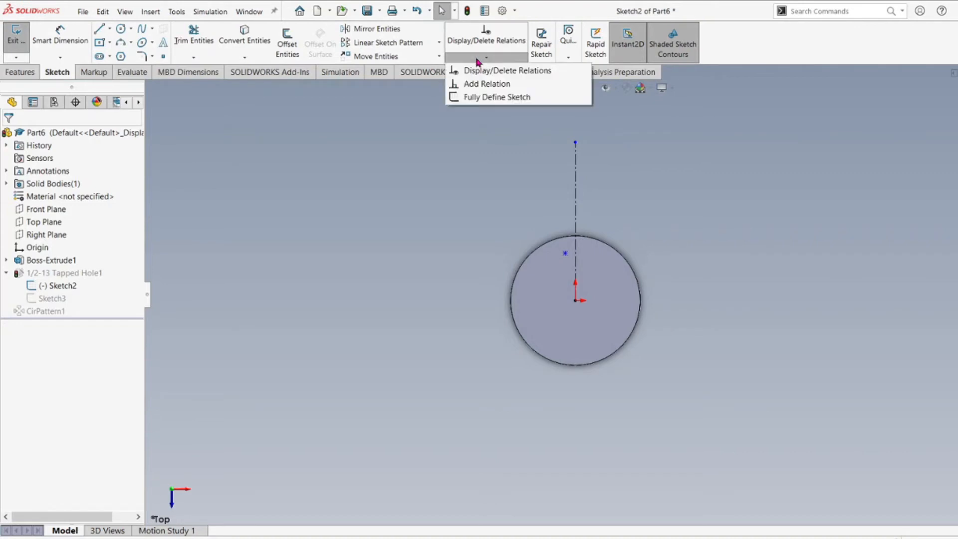
pyautogui.click(481, 84)
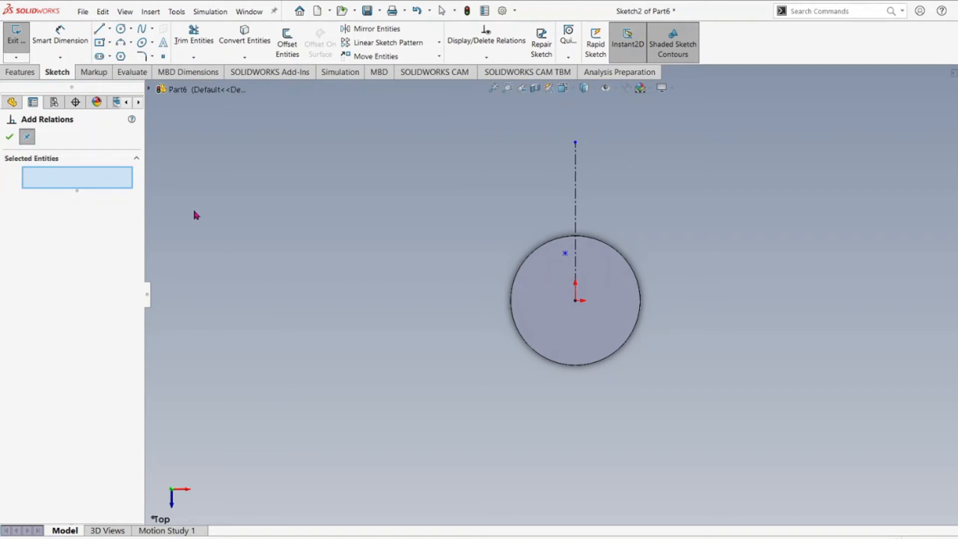
pyautogui.click(565, 254)
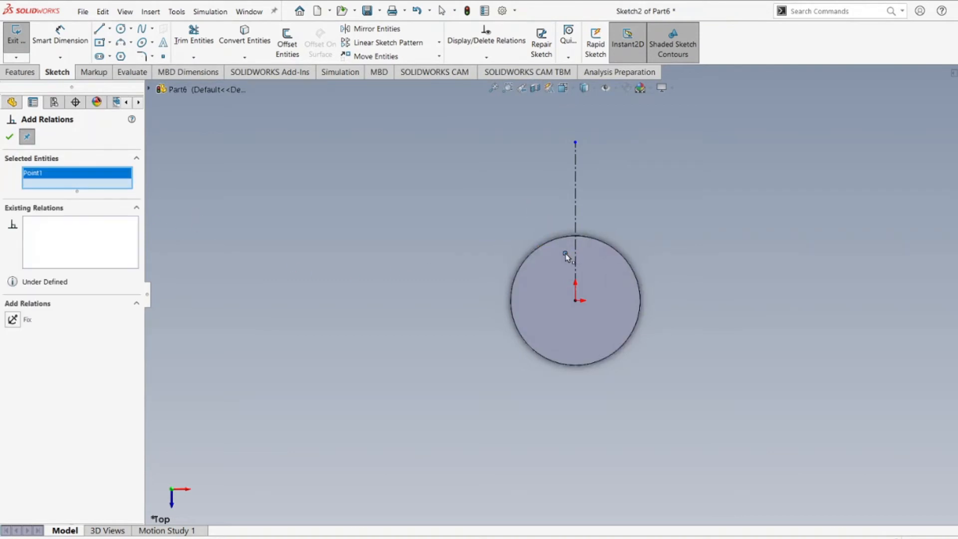
pyautogui.click(575, 192)
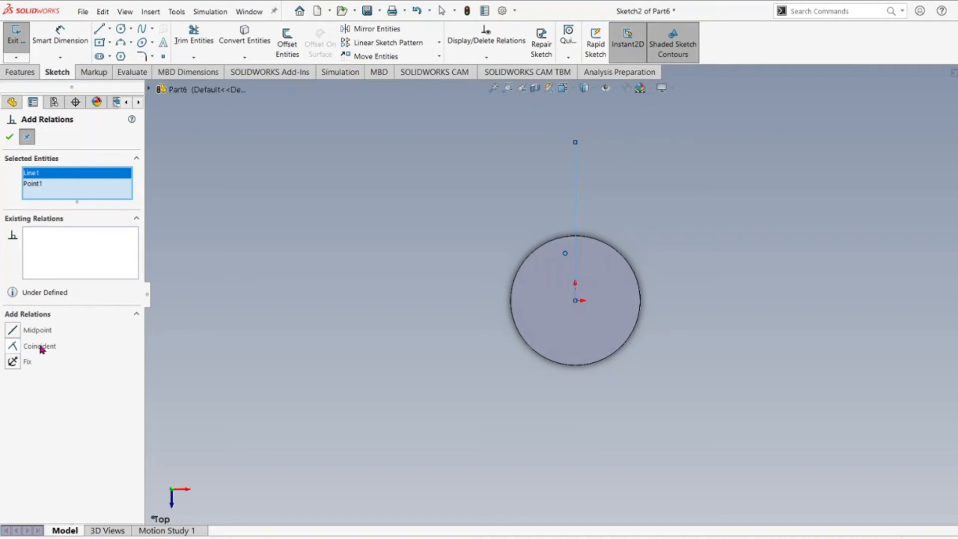
pyautogui.click(13, 346)
pyautogui.scroll(4, 583, 279)
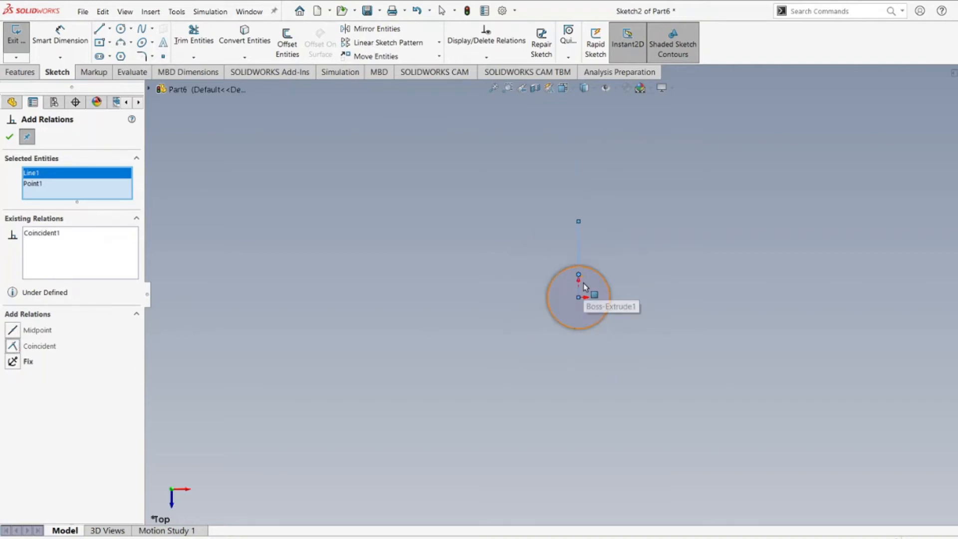
# Step: Close the relation settings and slide the hole's position point along the vertical centerline to about 1.94 in above the origin
pyautogui.scroll(-4, 582, 284)
pyautogui.scroll(-5, 582, 289)
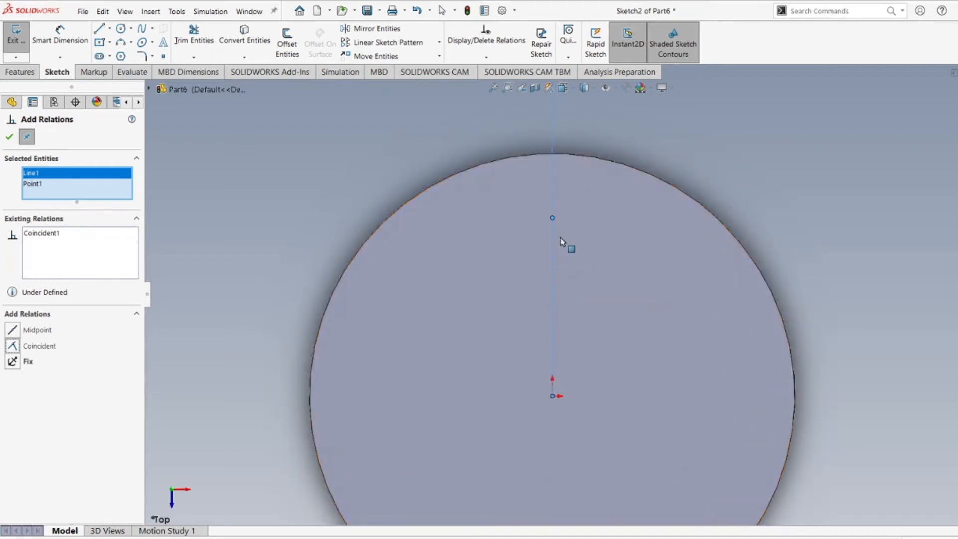
pyautogui.click(9, 138)
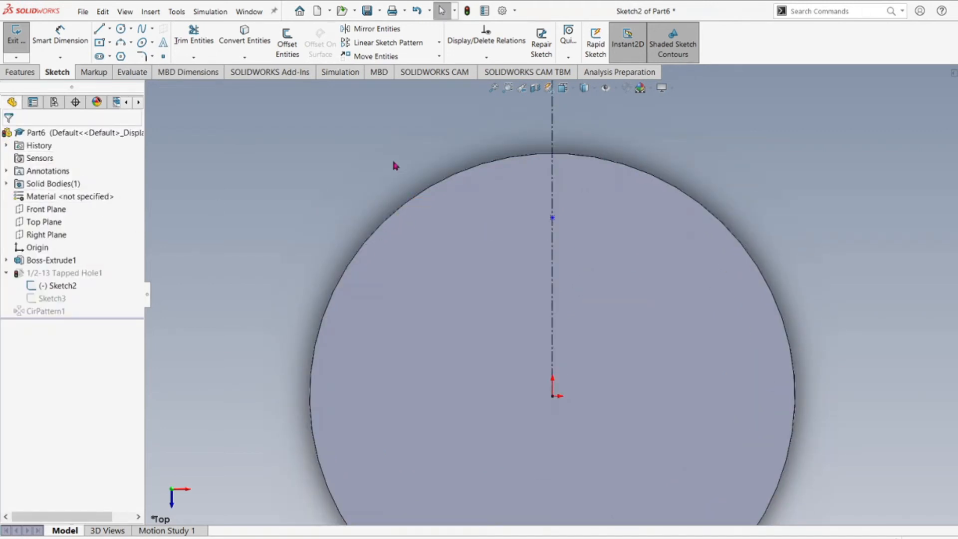
pyautogui.moveTo(552, 218)
pyautogui.mouseDown()
pyautogui.moveTo(565, 271)
pyautogui.moveTo(563, 251)
pyautogui.mouseUp()
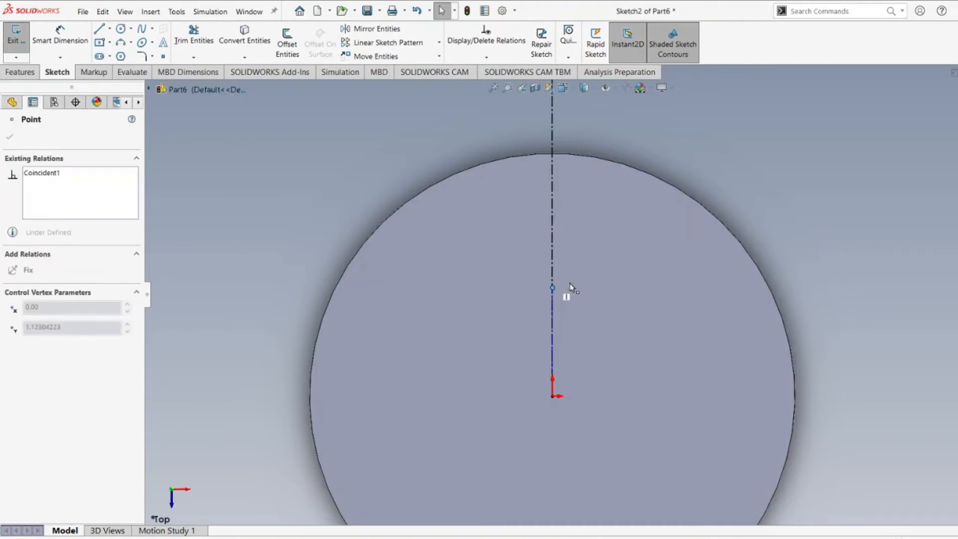
pyautogui.moveTo(504, 251)
pyautogui.mouseDown()
pyautogui.moveTo(670, 263)
pyautogui.moveTo(417, 250)
pyautogui.moveTo(597, 299)
pyautogui.moveTo(576, 225)
pyautogui.moveTo(591, 195)
pyautogui.moveTo(588, 219)
pyautogui.moveTo(577, 219)
pyautogui.mouseUp()
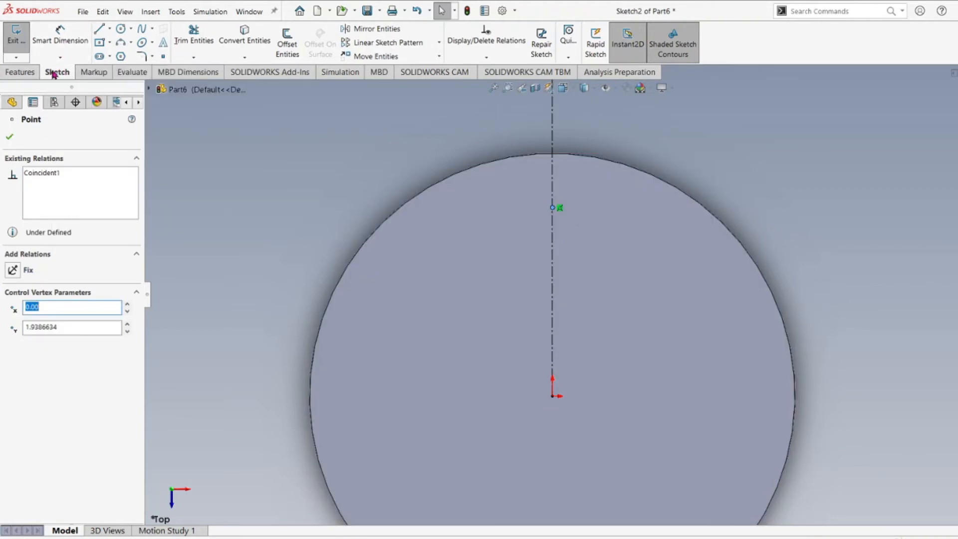
# Step: Dimension the distance from the origin to the hole's position point as 2 in
pyautogui.click(59, 43)
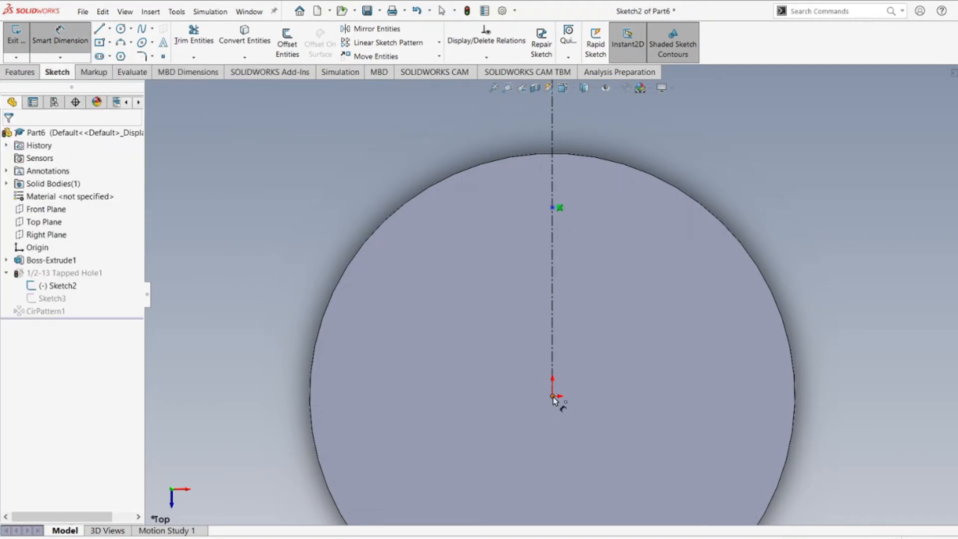
pyautogui.click(553, 397)
pyautogui.click(553, 210)
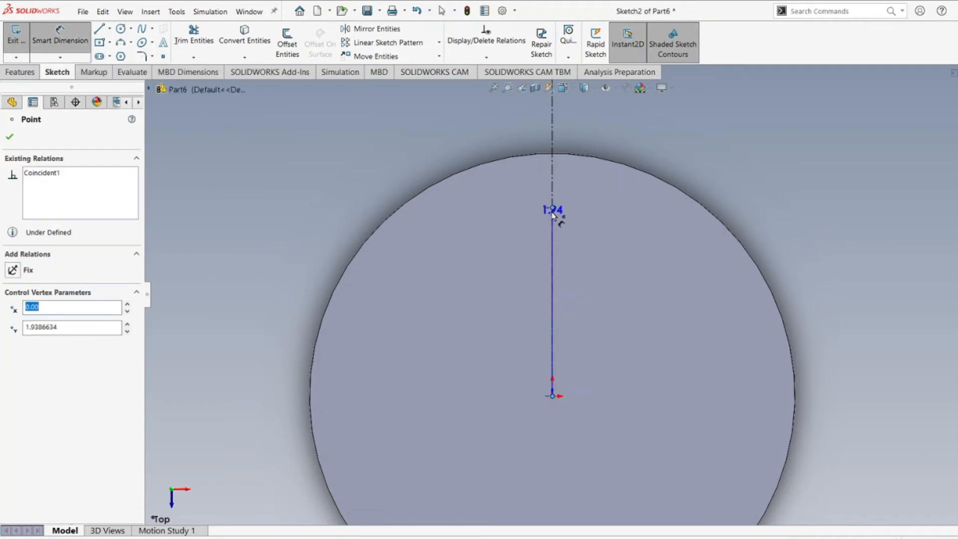
pyautogui.click(494, 306)
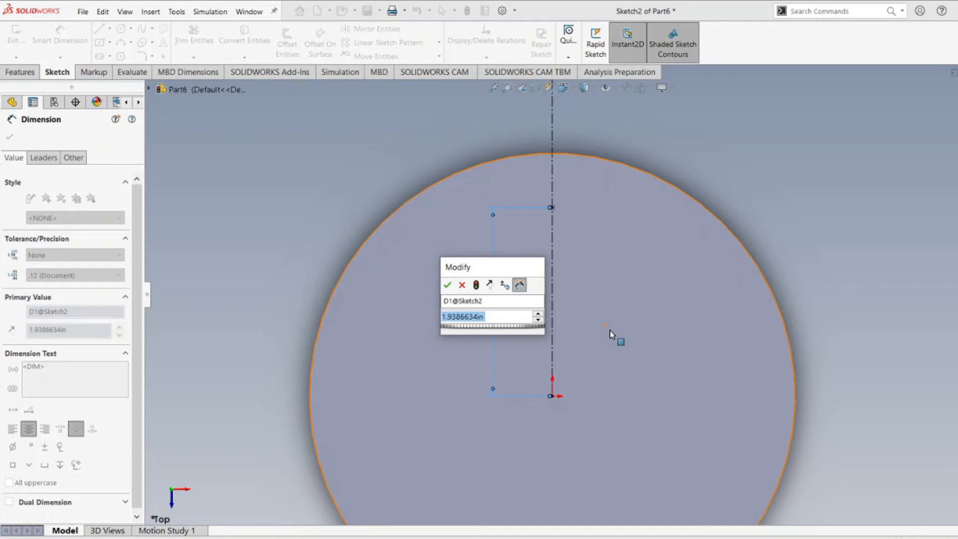
pyautogui.write('2')
pyautogui.press('Return')
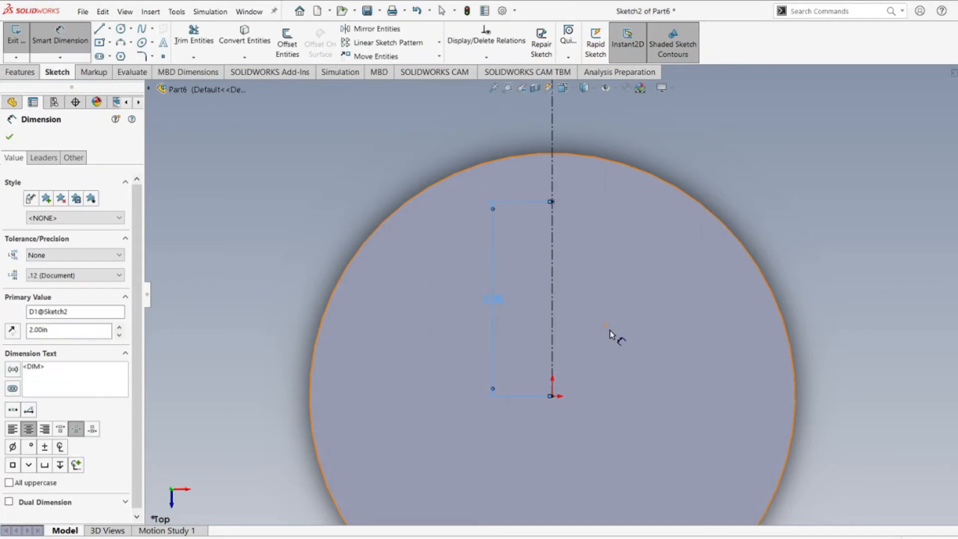
# Step: Set the distance between the origin and the hole's position point to 2.125 in and finish dimensioning
pyautogui.doubleClick(494, 301)
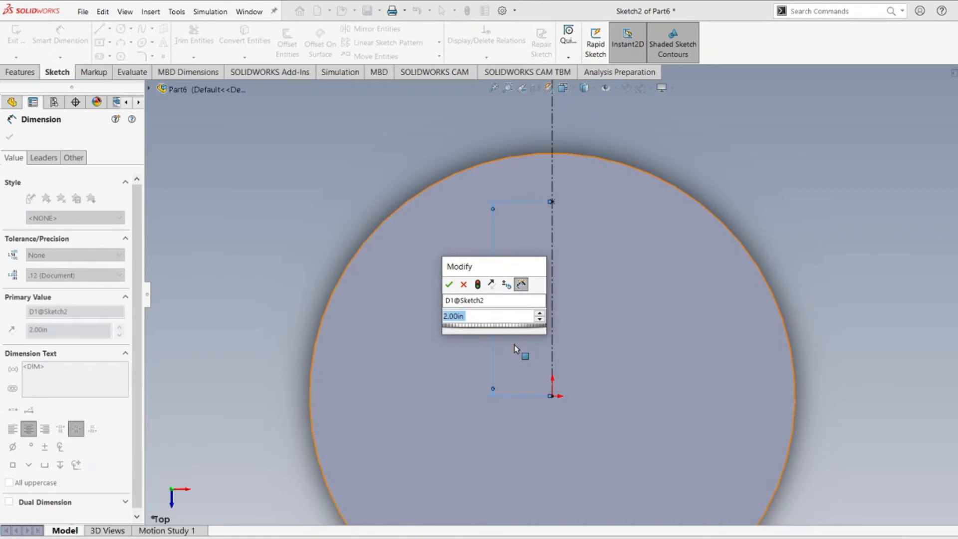
pyautogui.write('2.125')
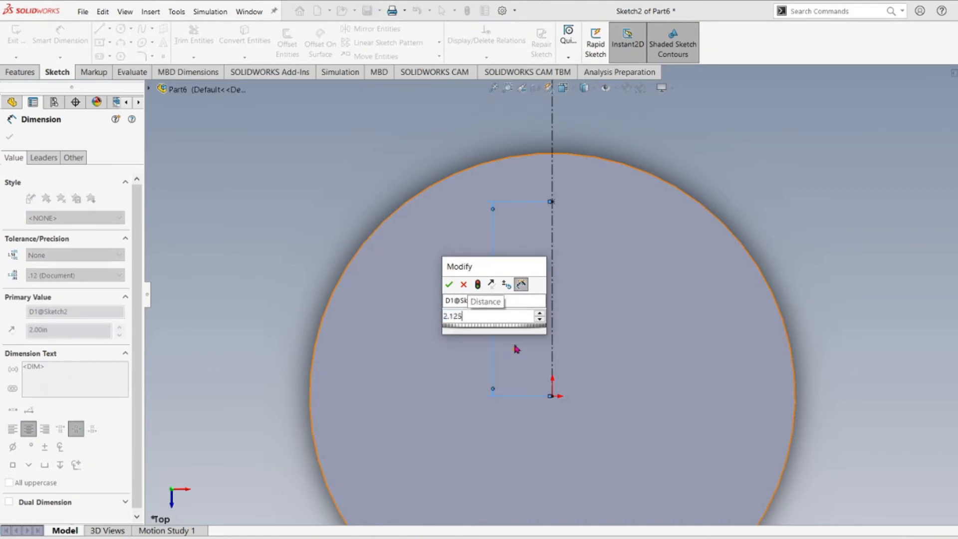
pyautogui.press('Return')
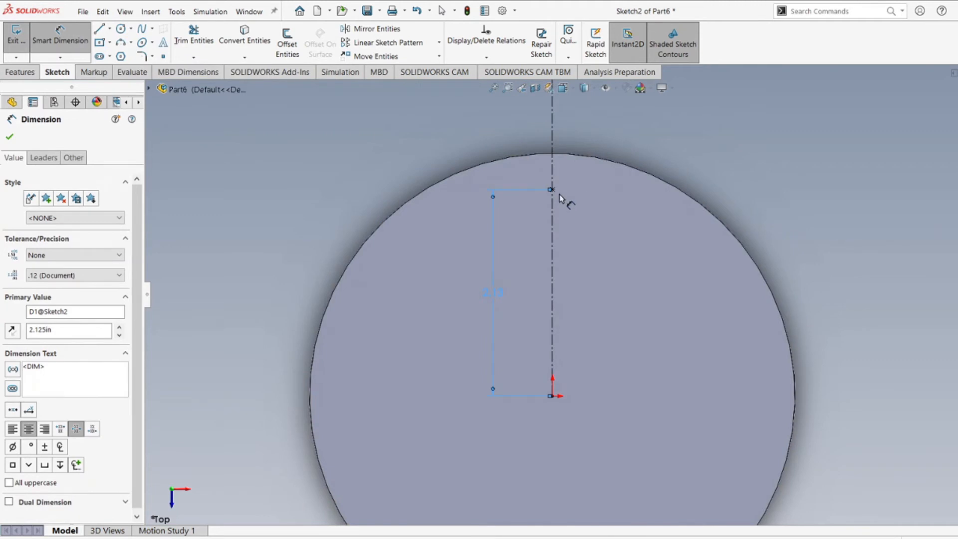
pyautogui.scroll(-5, 561, 197)
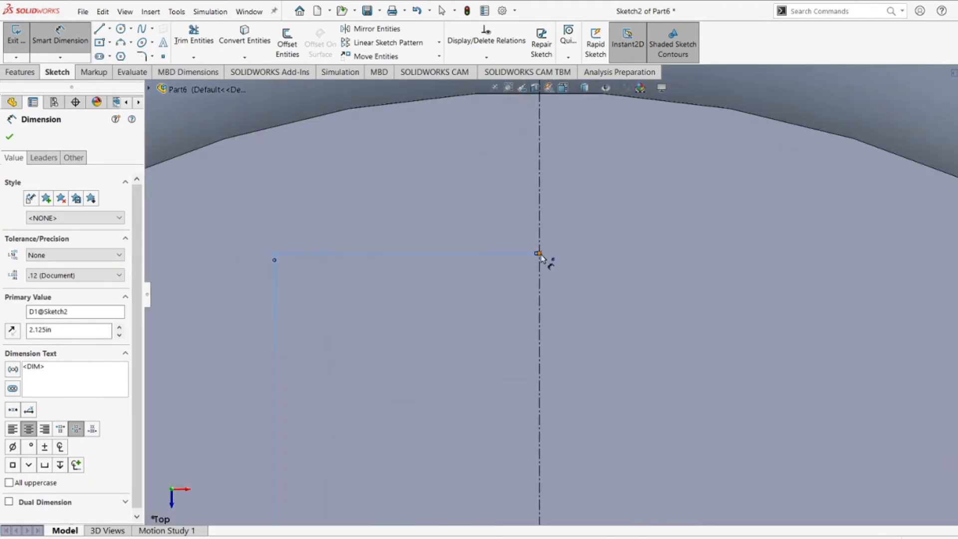
pyautogui.scroll(2, 594, 322)
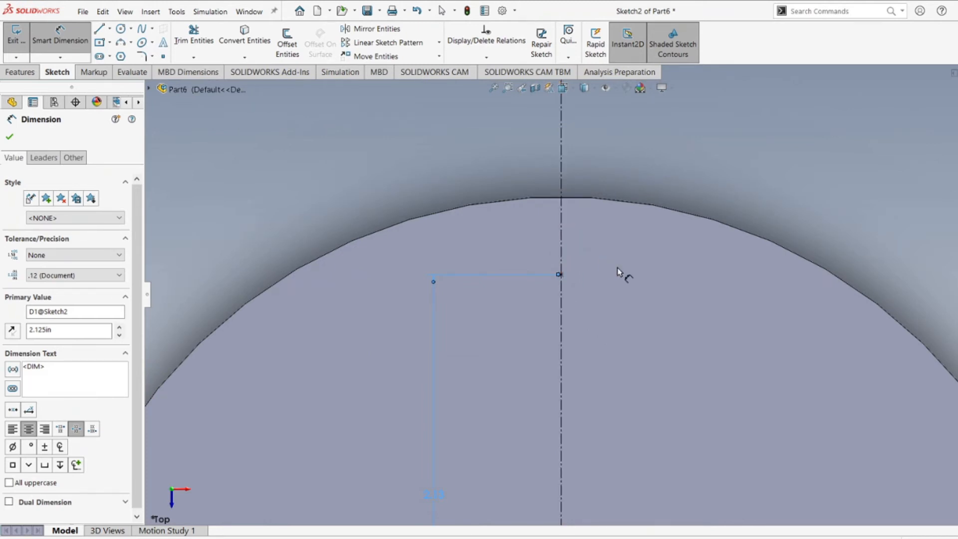
pyautogui.scroll(5, 638, 349)
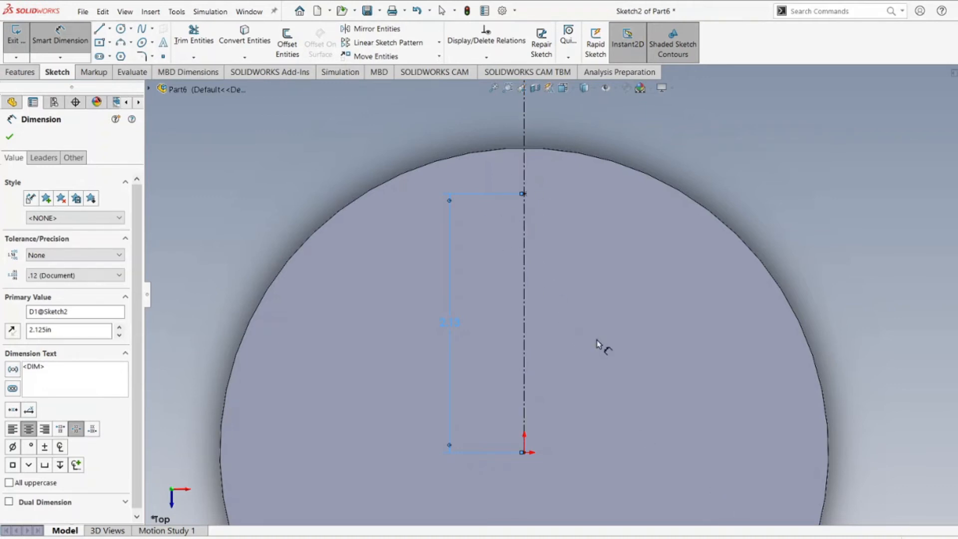
pyautogui.click(10, 138)
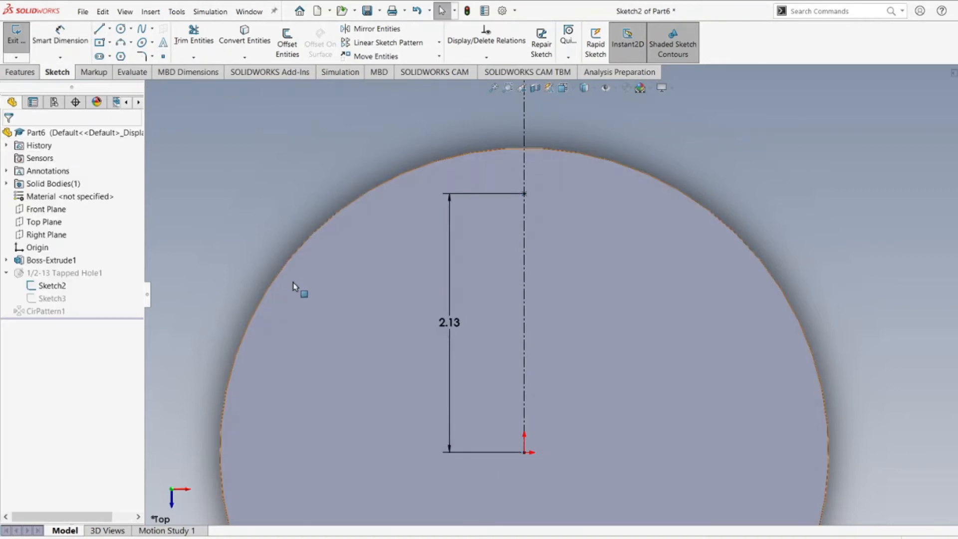
# Step: Rebuild the part and inspect the spacing of the patterned holes from the disc's edge
pyautogui.click(467, 11)
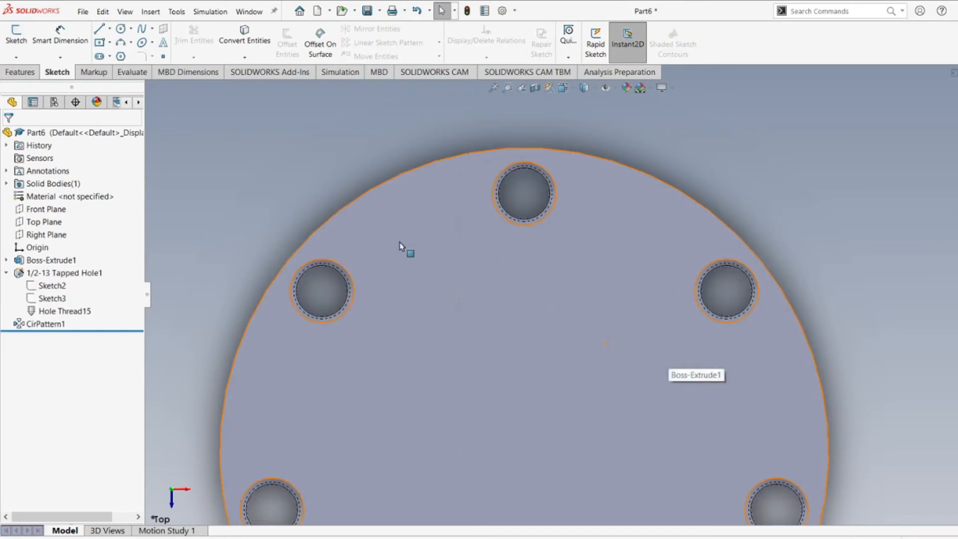
pyautogui.scroll(3, 587, 334)
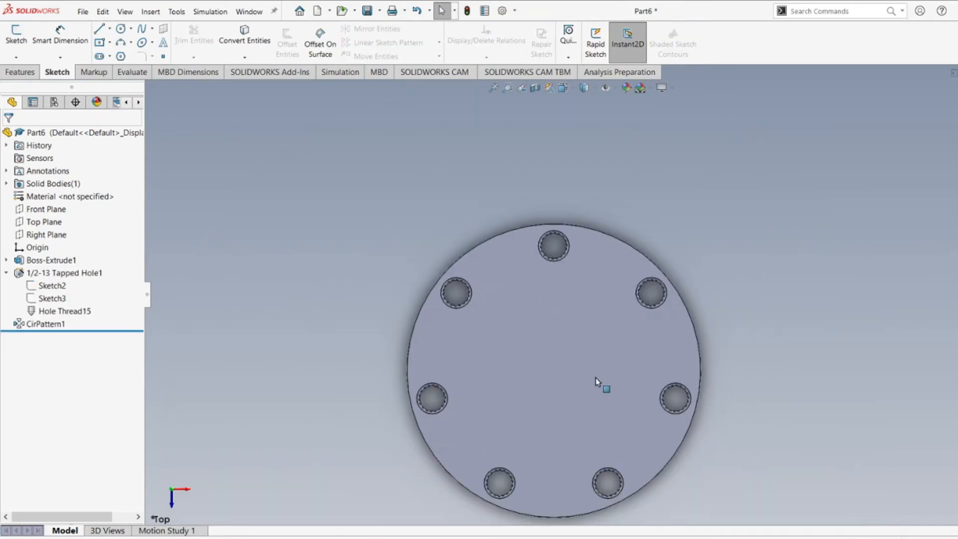
pyautogui.scroll(-3, 580, 367)
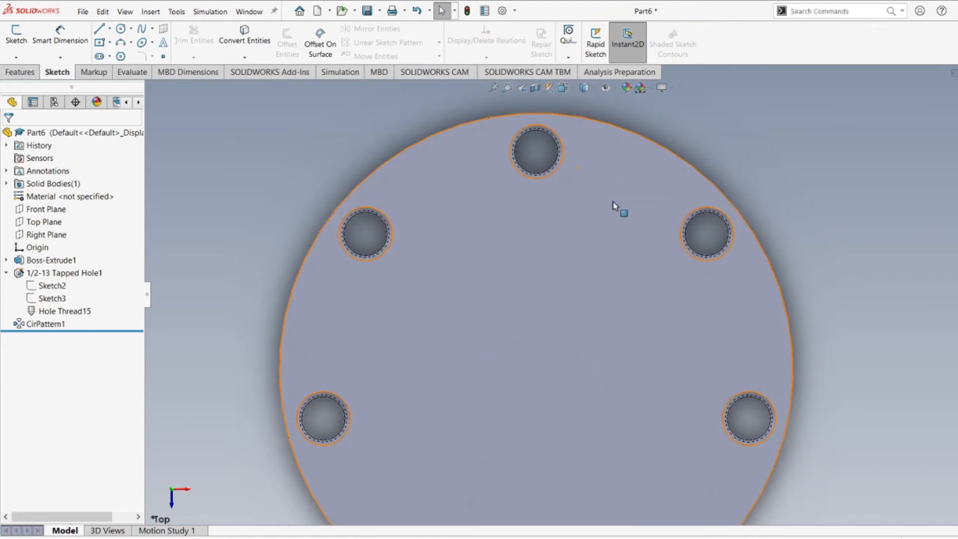
# Step: Reopen the hole's position sketch and draw an angled construction centerline from the origin up and right past the disc's edge
pyautogui.rightClick(57, 287)
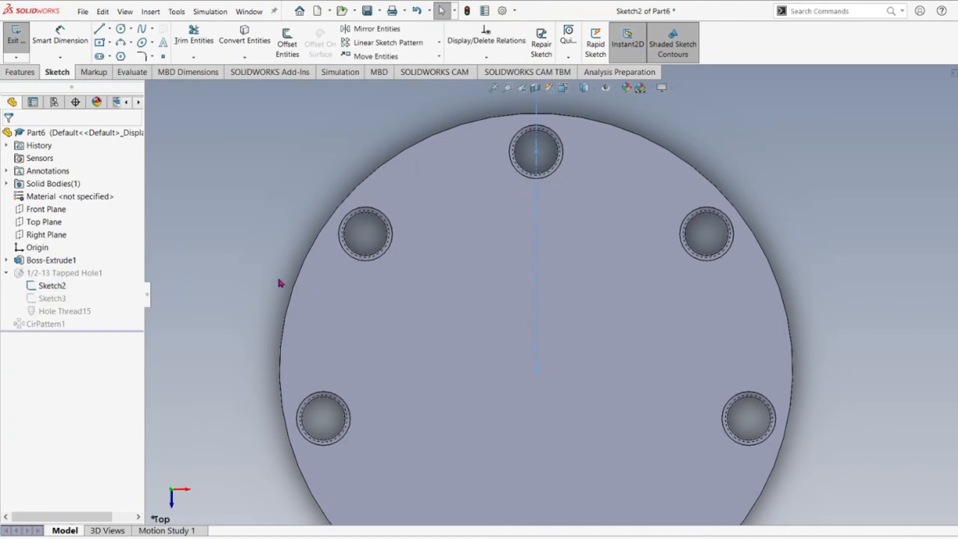
pyautogui.click(108, 30)
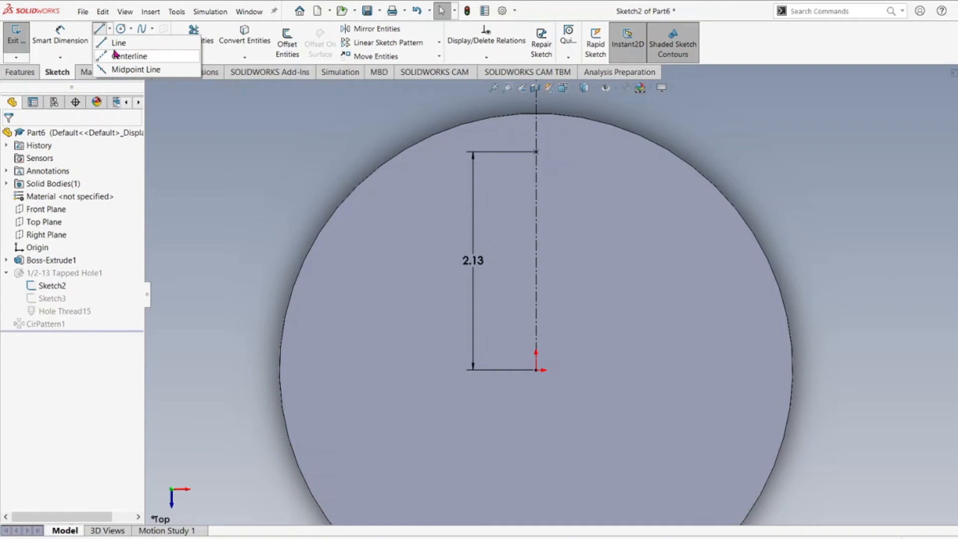
pyautogui.click(116, 58)
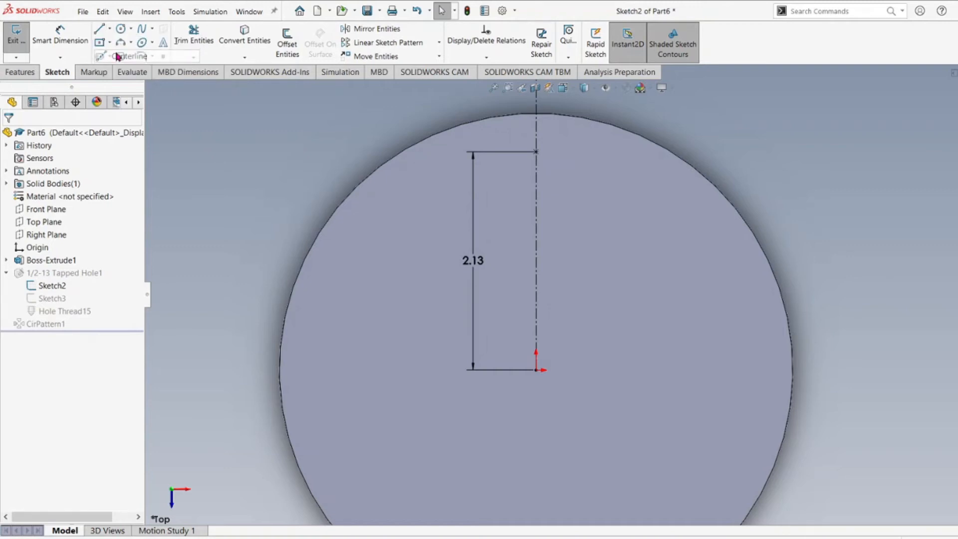
pyautogui.click(537, 369)
pyautogui.scroll(3, 696, 222)
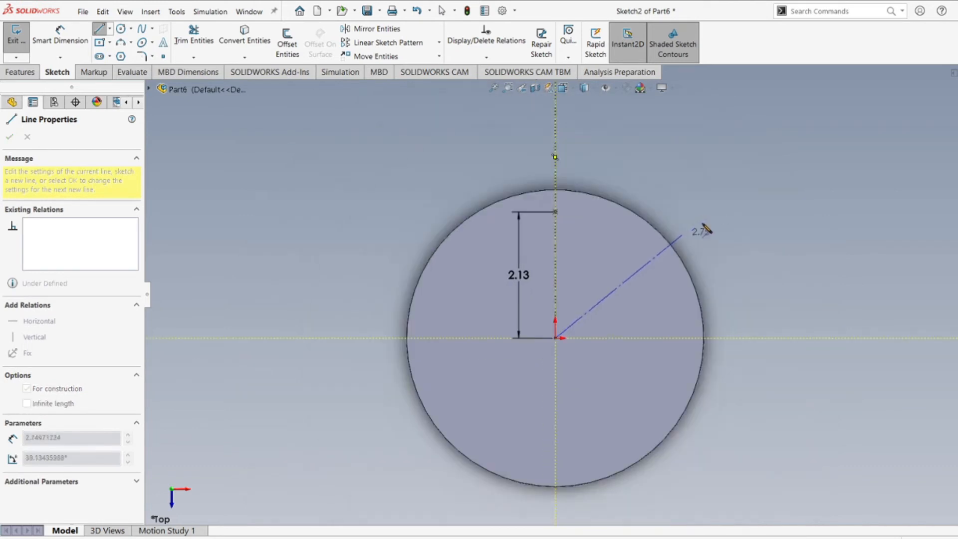
pyautogui.click(682, 175)
pyautogui.press('Escape')
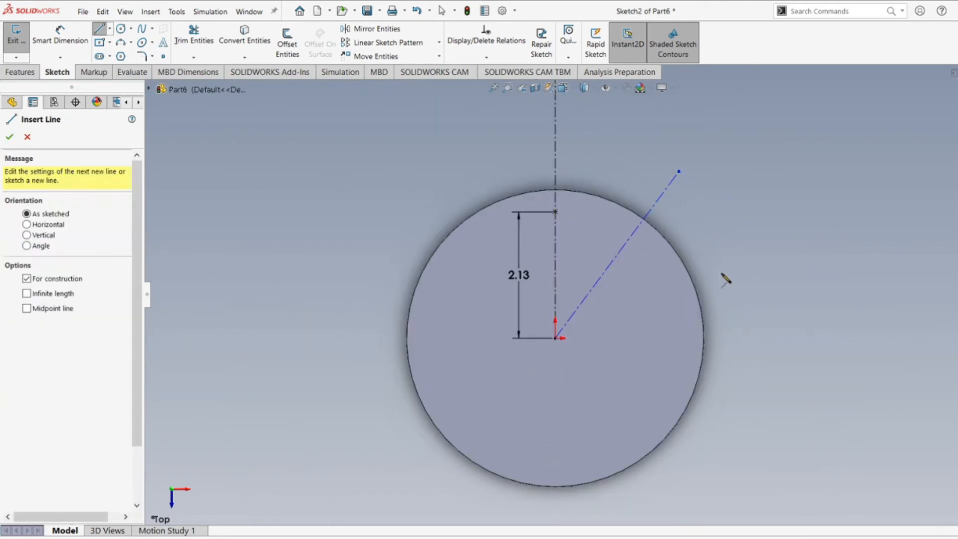
pyautogui.click(9, 137)
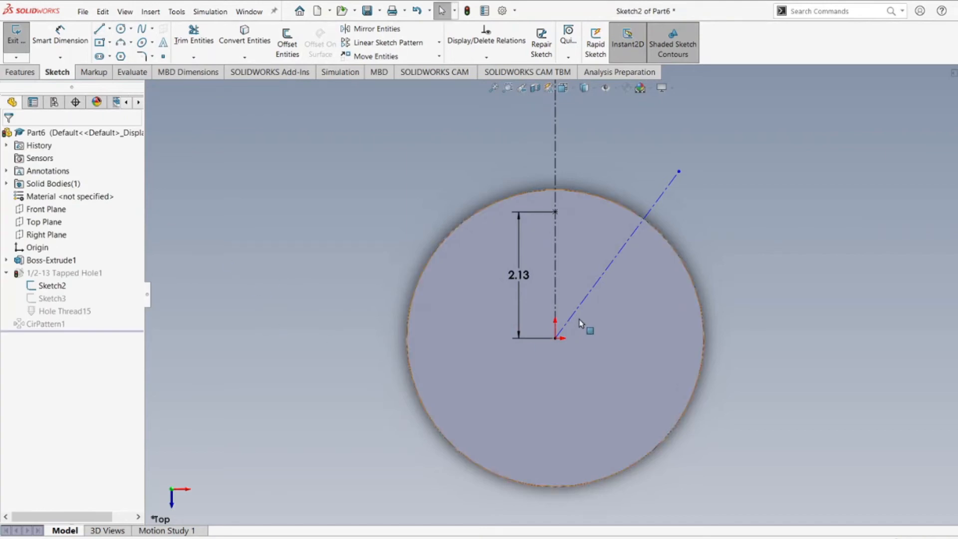
# Step: Delete the coincident relation that ties the hole's position point to the vertical centerline
pyautogui.click(555, 212)
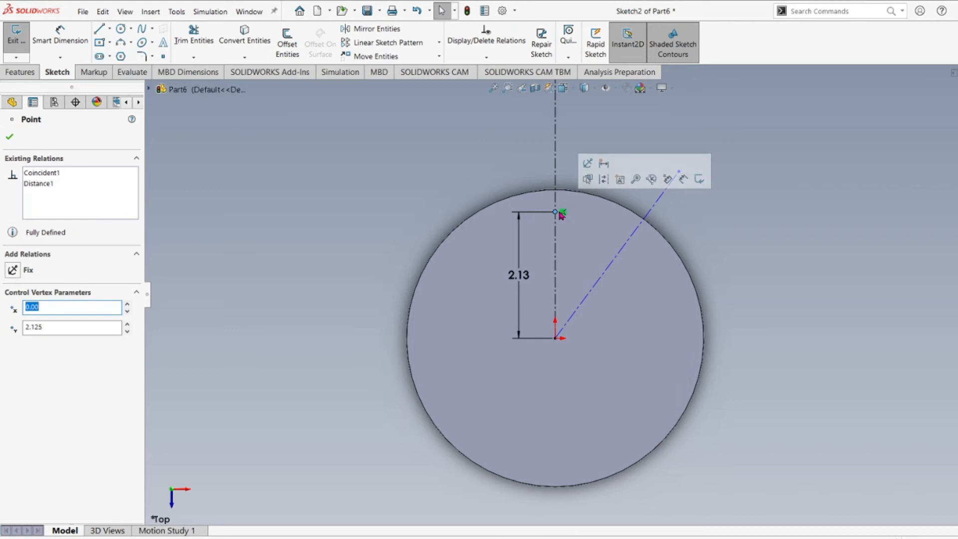
pyautogui.click(49, 175)
pyautogui.rightClick(57, 175)
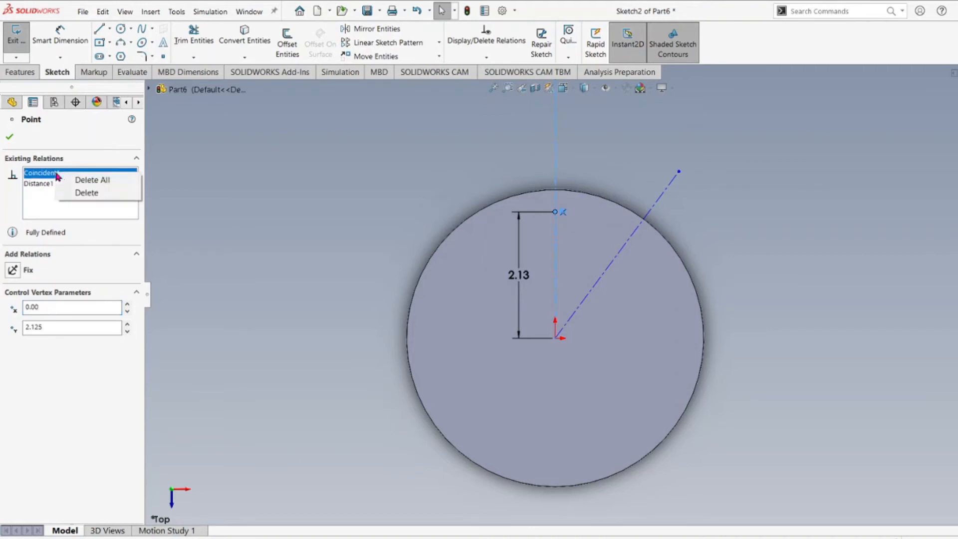
pyautogui.click(82, 193)
pyautogui.click(300, 204)
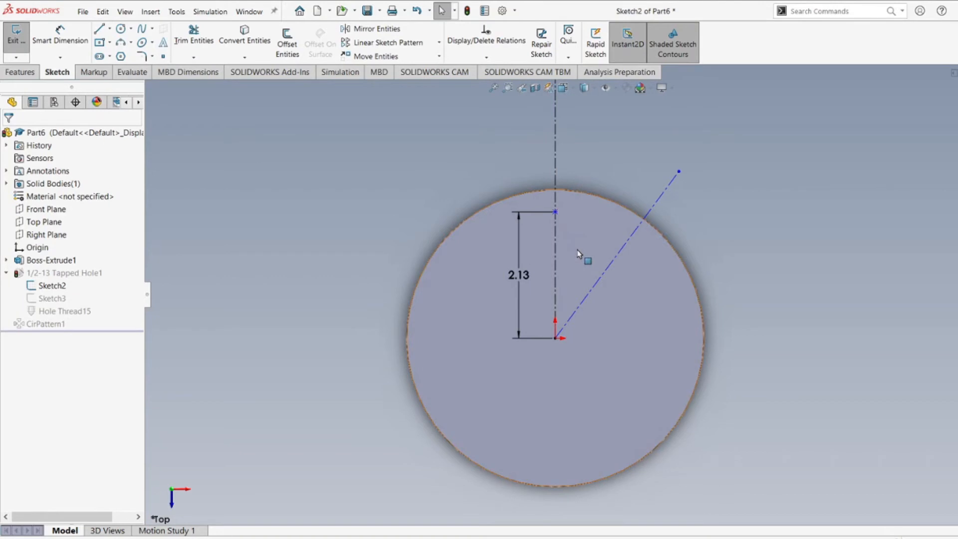
# Step: Move the hole's position point beside the angled centerline, to about X 1.15, Y 1.79 in
pyautogui.click(555, 213)
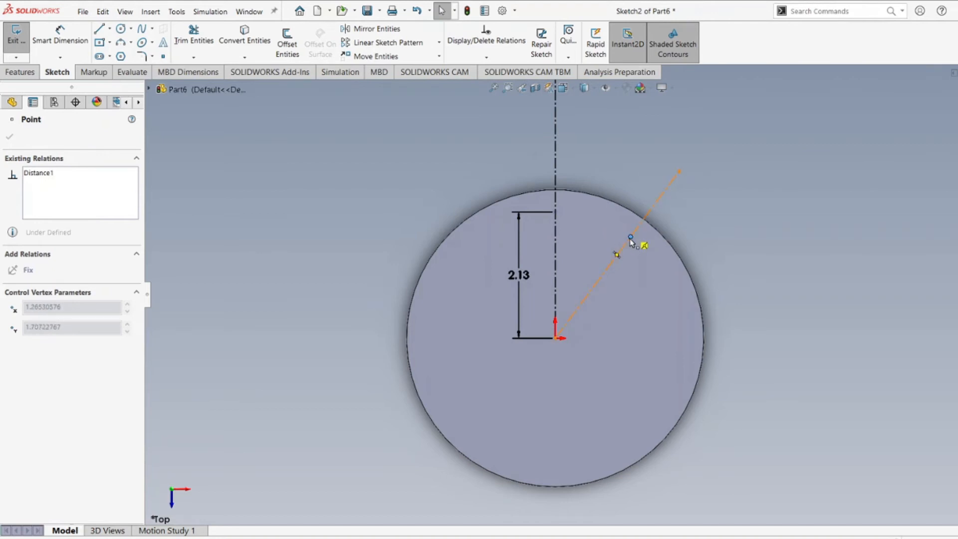
pyautogui.moveTo(630, 239); pyautogui.dragTo(625, 232)
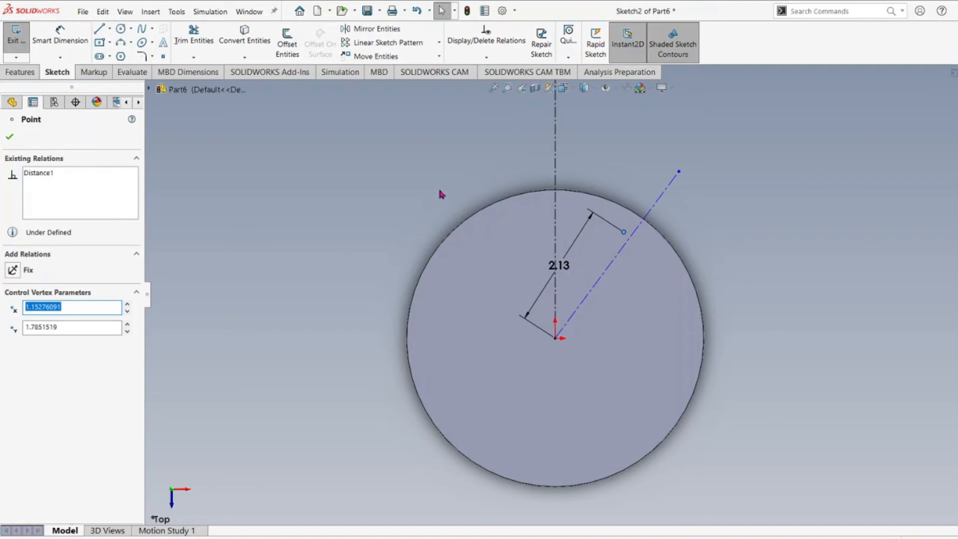
pyautogui.click(9, 137)
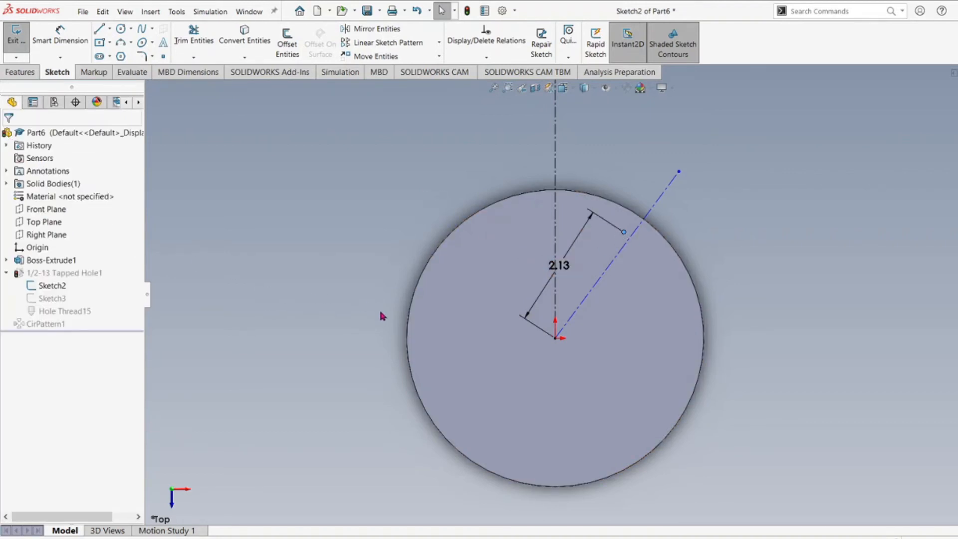
# Step: Add a coincident relation between the hole's position point and the angled centerline
pyautogui.click(487, 58)
pyautogui.click(488, 85)
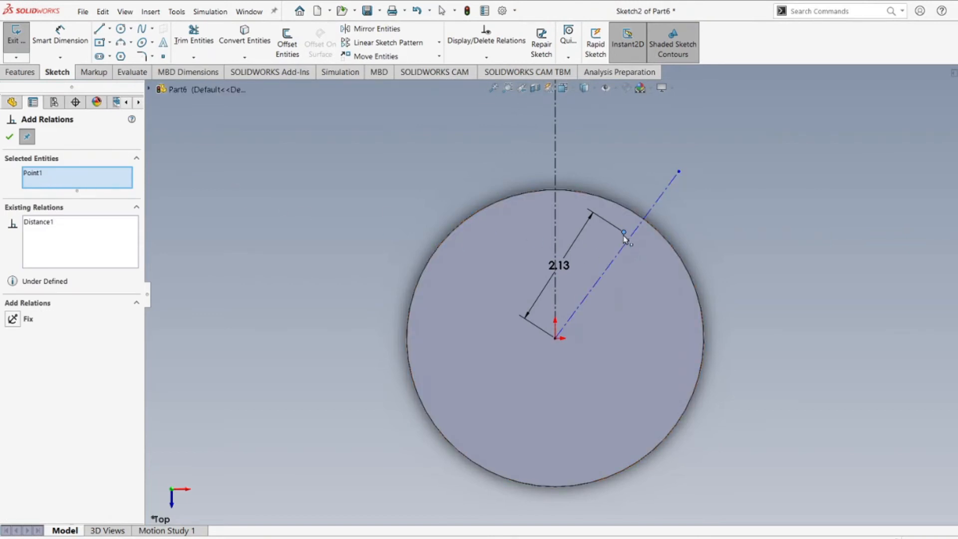
pyautogui.click(659, 202)
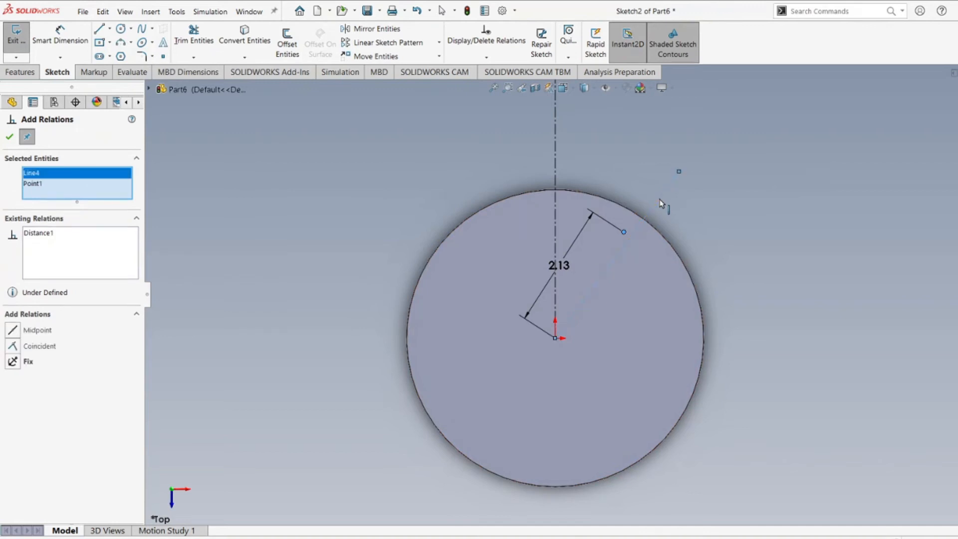
pyautogui.click(32, 348)
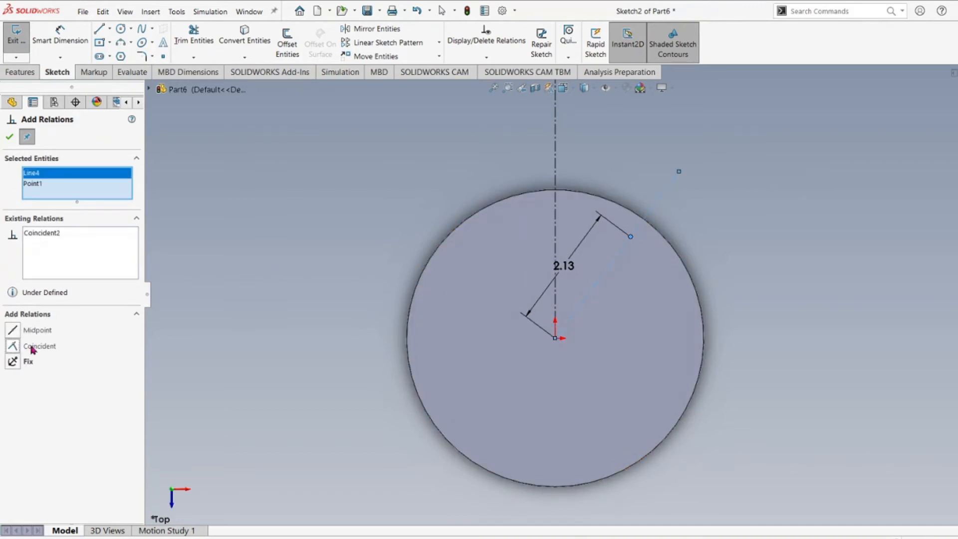
pyautogui.click(9, 137)
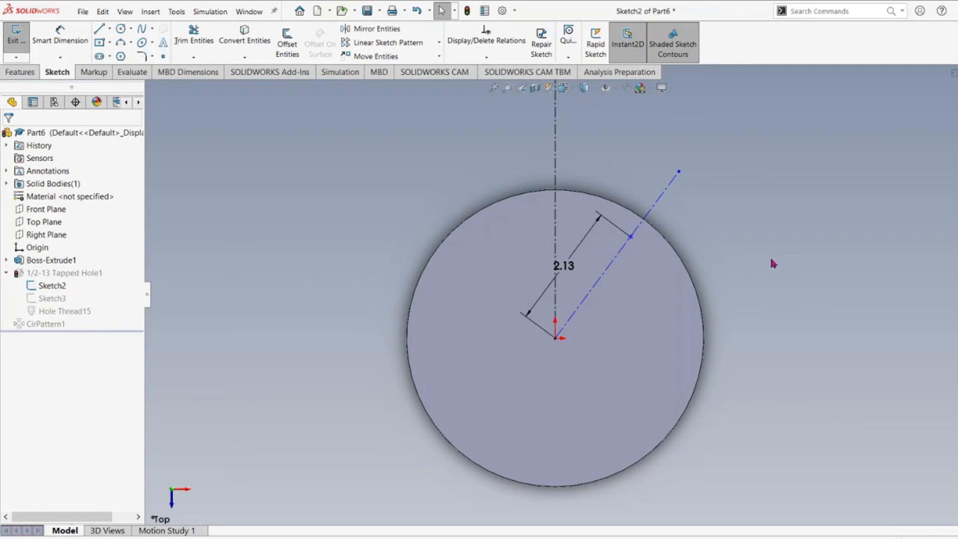
# Step: Swing the angled centerline by moving its outer endpoint to about X 2.68, Y 2.81 in
pyautogui.moveTo(679, 173); pyautogui.dragTo(712, 175)
pyautogui.scroll(3, 741, 220)
pyautogui.scroll(-3, 677, 270)
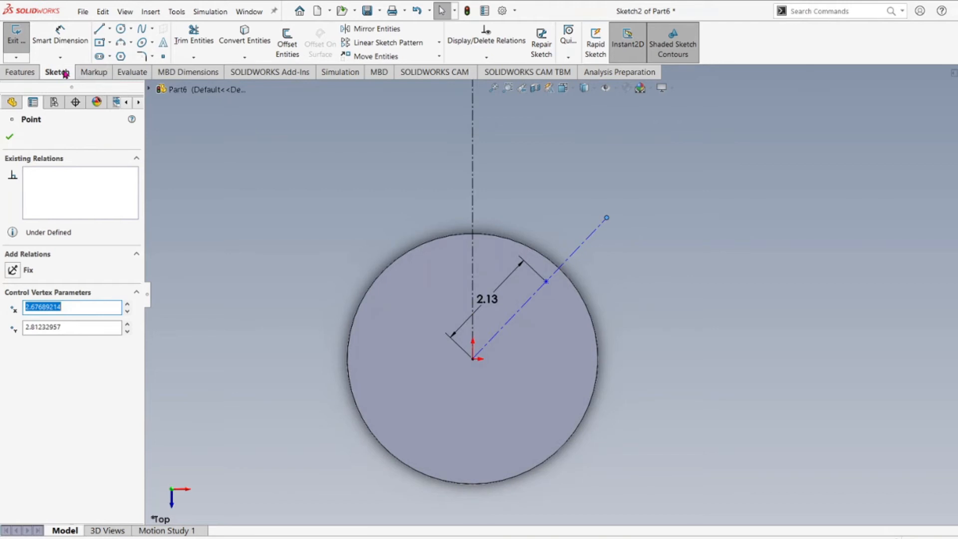
# Step: Dimension the angle between the vertical and angled centerlines at 12.5°, then rebuild the part out of the hole's position sketch
pyautogui.click(71, 41)
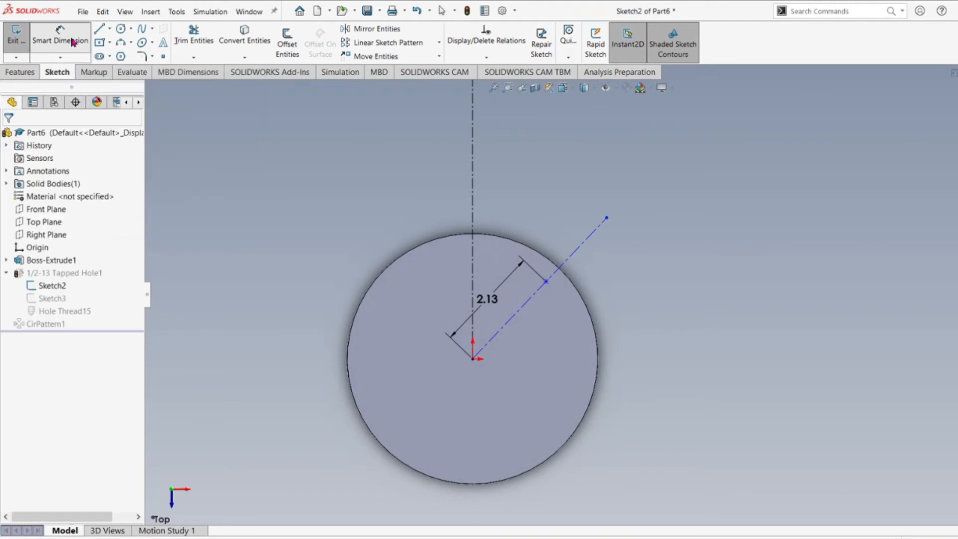
pyautogui.click(474, 196)
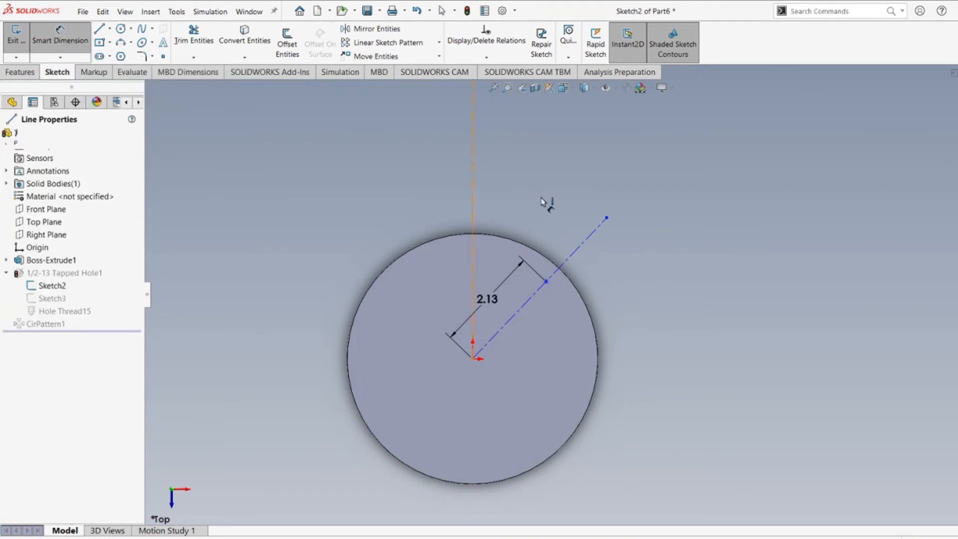
pyautogui.click(585, 242)
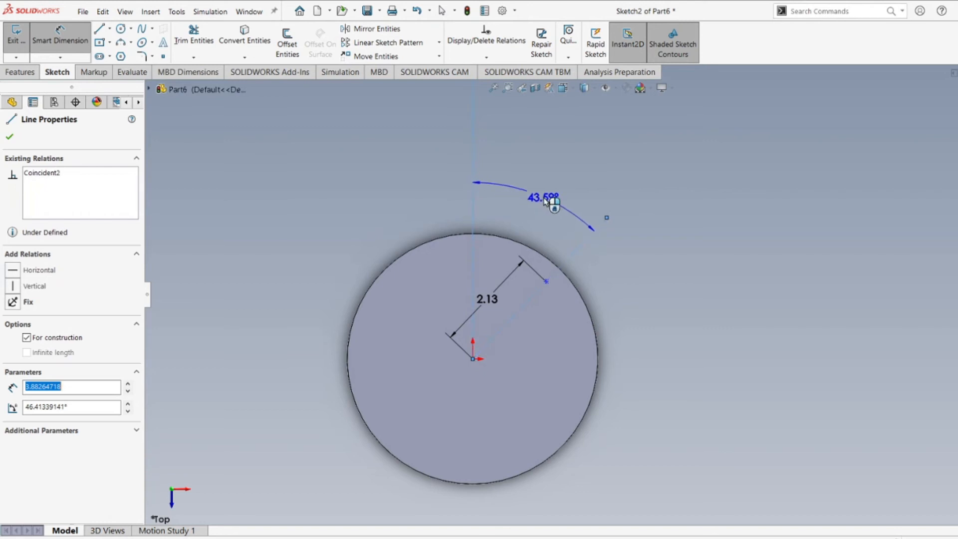
pyautogui.click(743, 238)
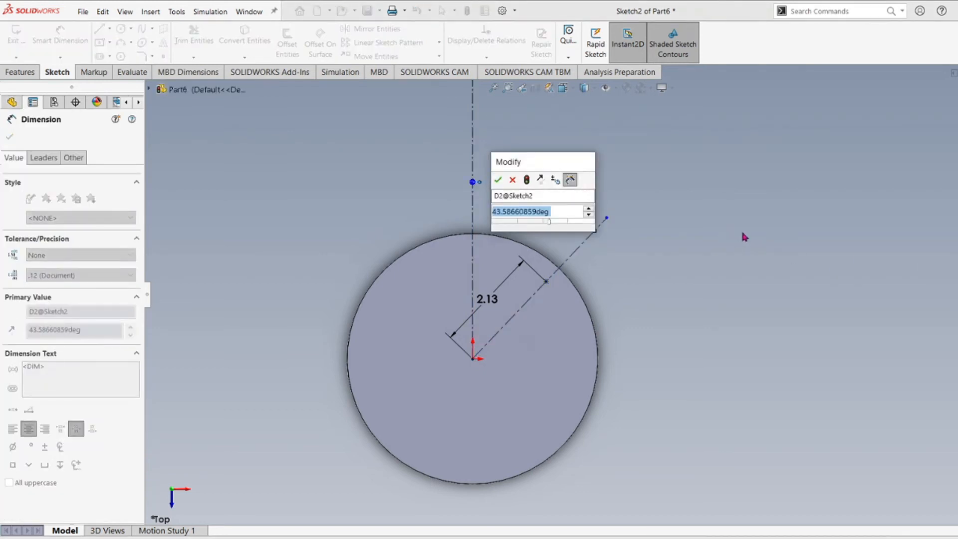
pyautogui.write('12.5')
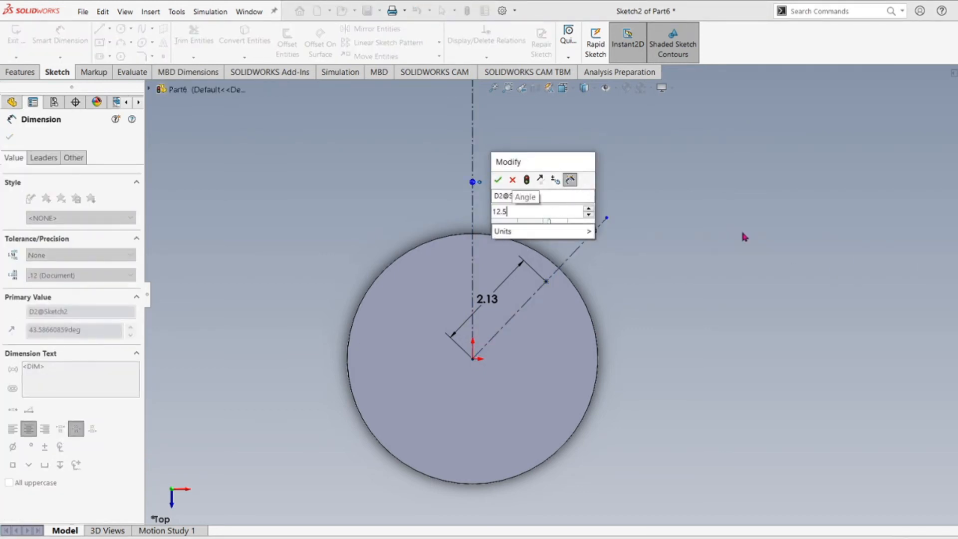
pyautogui.press('Return')
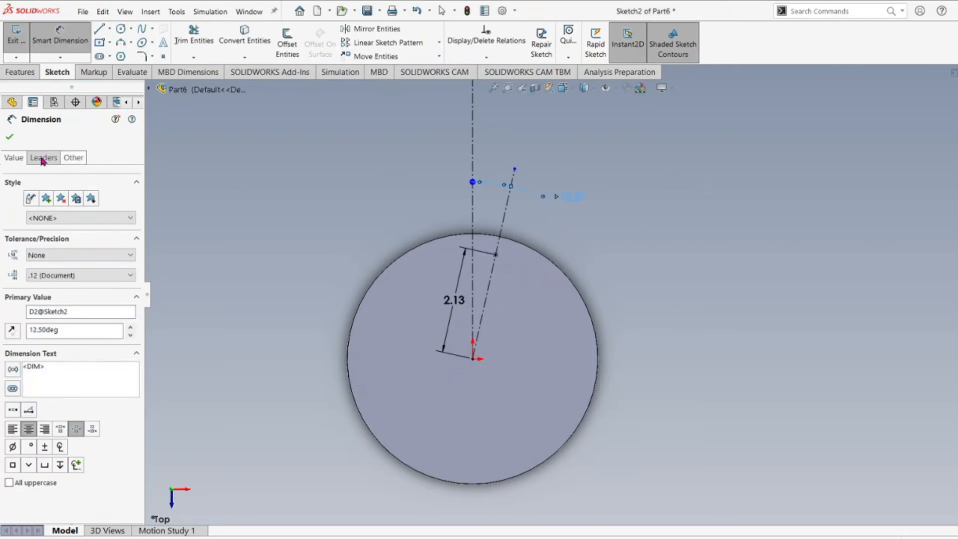
pyautogui.click(10, 139)
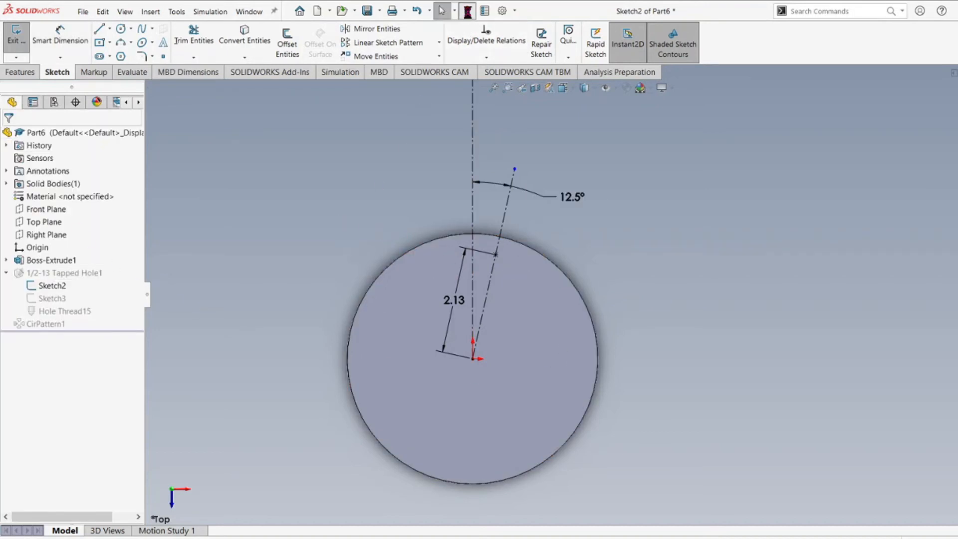
pyautogui.click(467, 10)
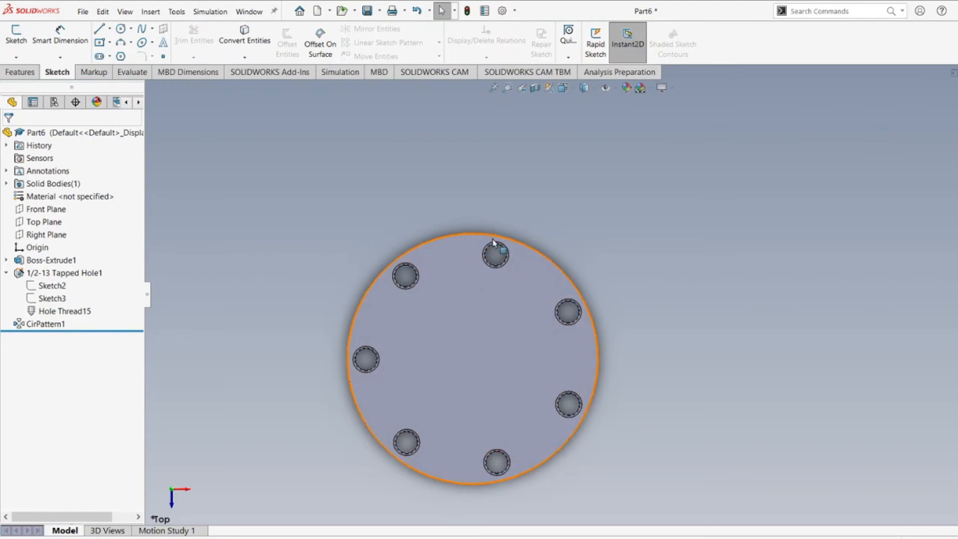
# Step: Examine the patterned tapped holes from several angles and highlight the disc's base sketch and the Top Plane
pyautogui.moveTo(478, 290); pyautogui.dragTo(478, 335, button='middle')
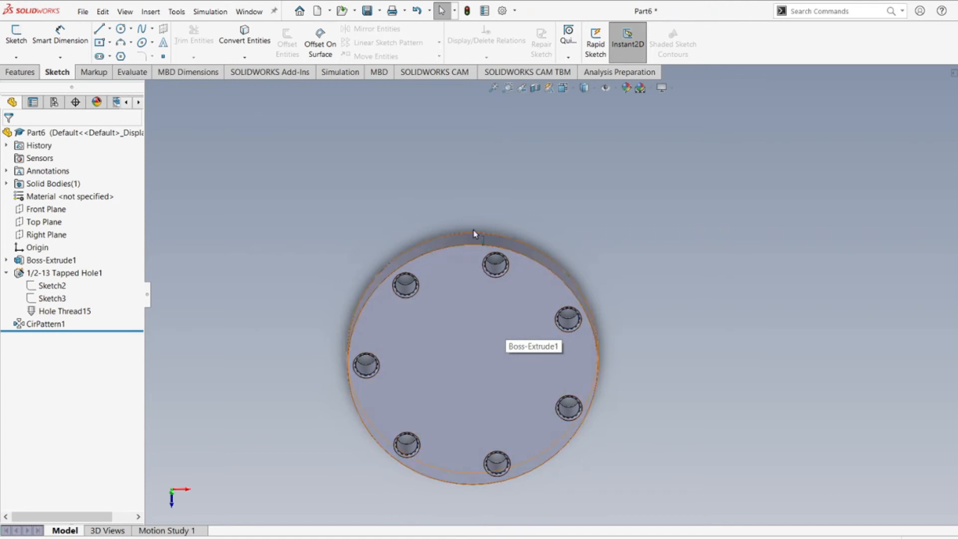
pyautogui.moveTo(444, 370); pyautogui.dragTo(454, 321, button='middle')
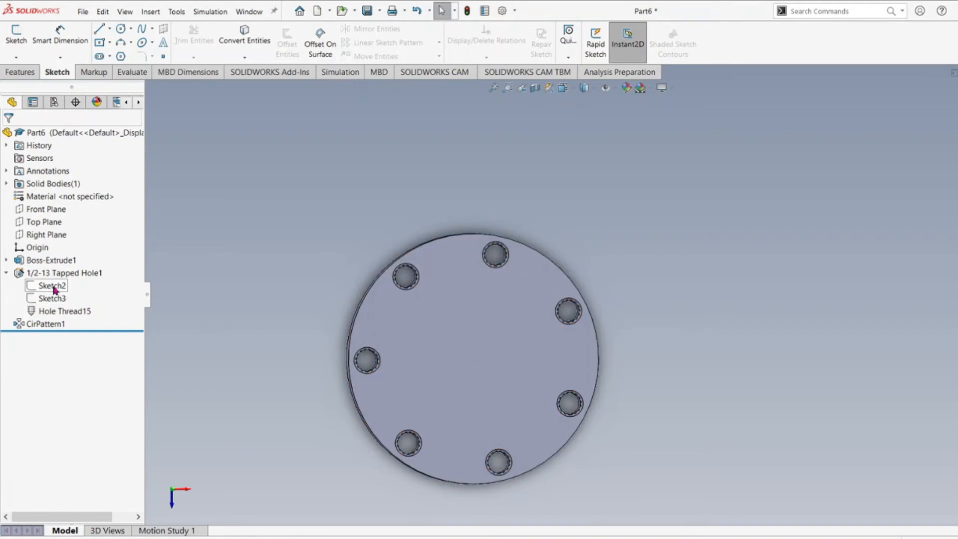
pyautogui.moveTo(471, 357)
pyautogui.mouseDown(button='middle')
pyautogui.moveTo(427, 379)
pyautogui.moveTo(530, 385)
pyautogui.moveTo(540, 362)
pyautogui.moveTo(537, 387)
pyautogui.moveTo(517, 378)
pyautogui.moveTo(504, 322)
pyautogui.moveTo(537, 349)
pyautogui.mouseUp(button='middle')
pyautogui.scroll(-5, 550, 354)
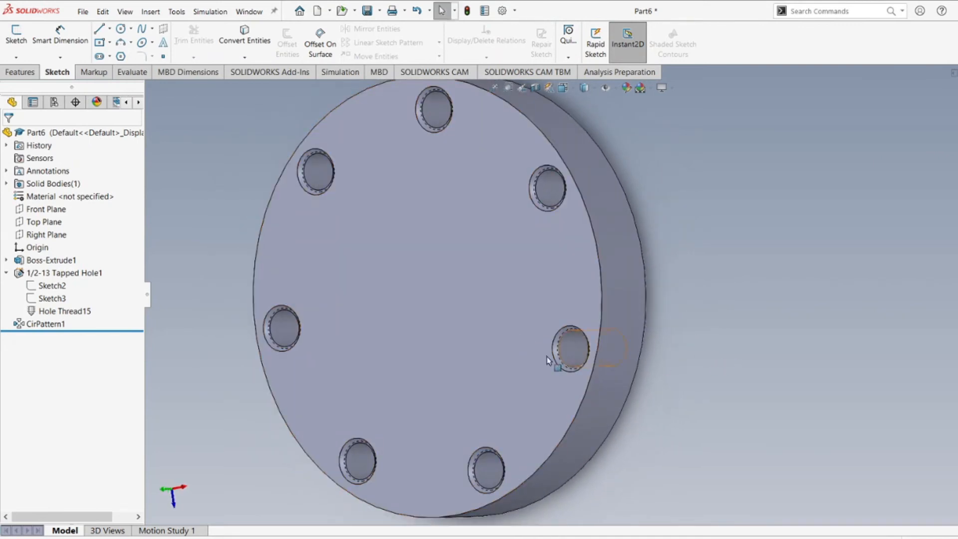
pyautogui.scroll(5, 548, 360)
pyautogui.moveTo(428, 353); pyautogui.dragTo(489, 353, button='middle')
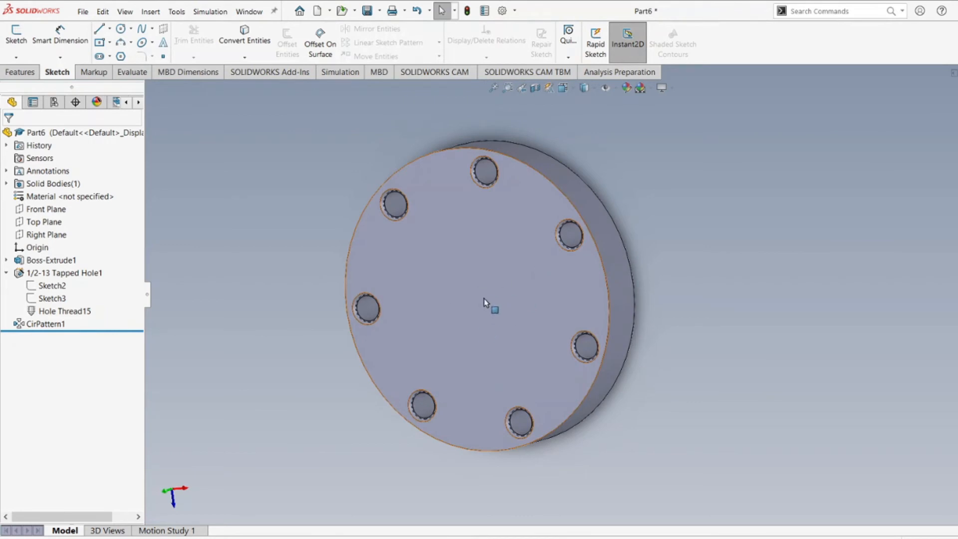
pyautogui.click(6, 260)
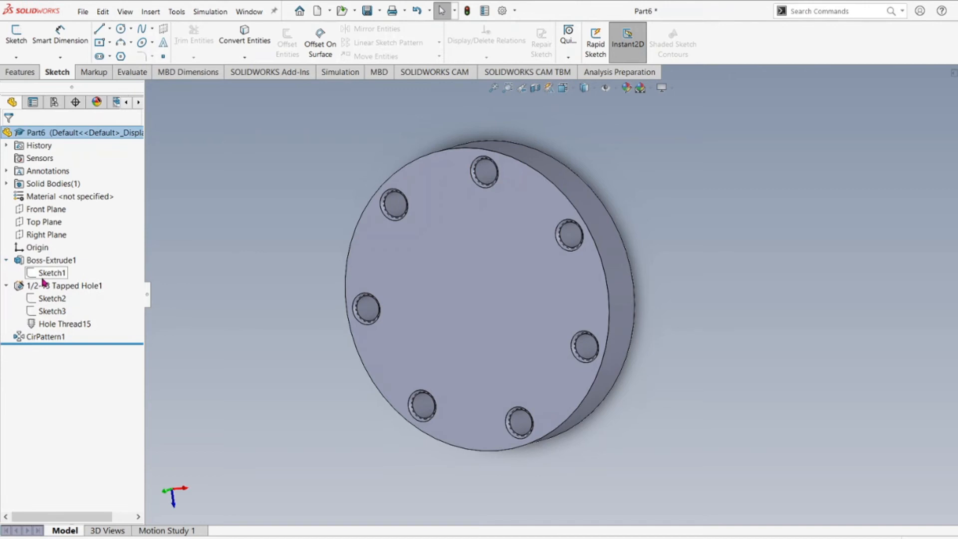
pyautogui.click(45, 277)
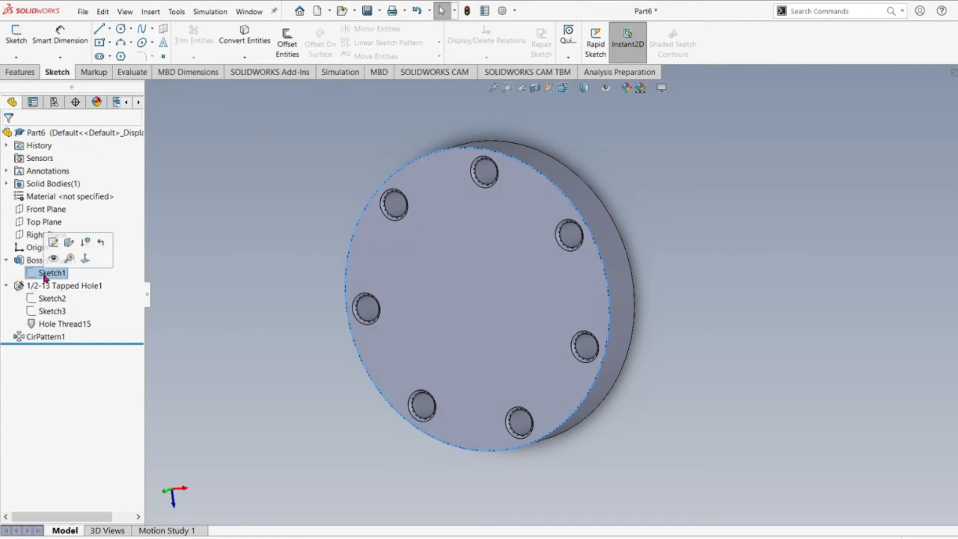
pyautogui.click(7, 260)
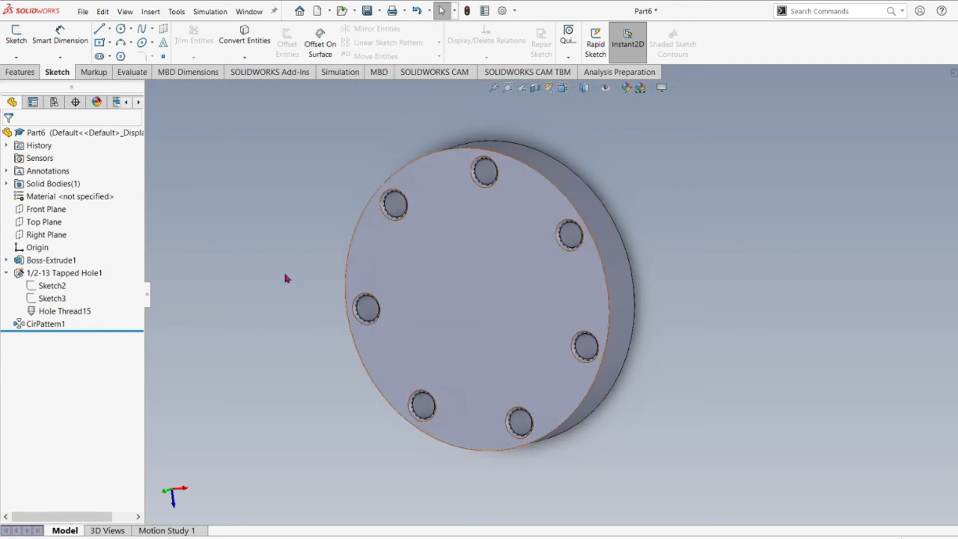
pyautogui.click(44, 222)
pyautogui.moveTo(285, 285); pyautogui.dragTo(315, 278, button='middle')
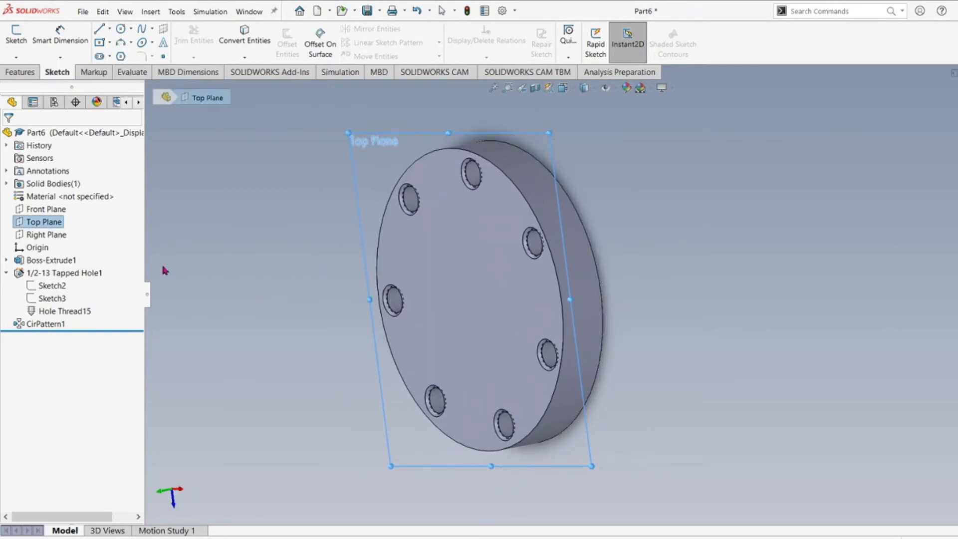
# Step: Open the disc's base sketch, Sketch1, examine its circle face-on around the origin, and return to the part
pyautogui.click(6, 260)
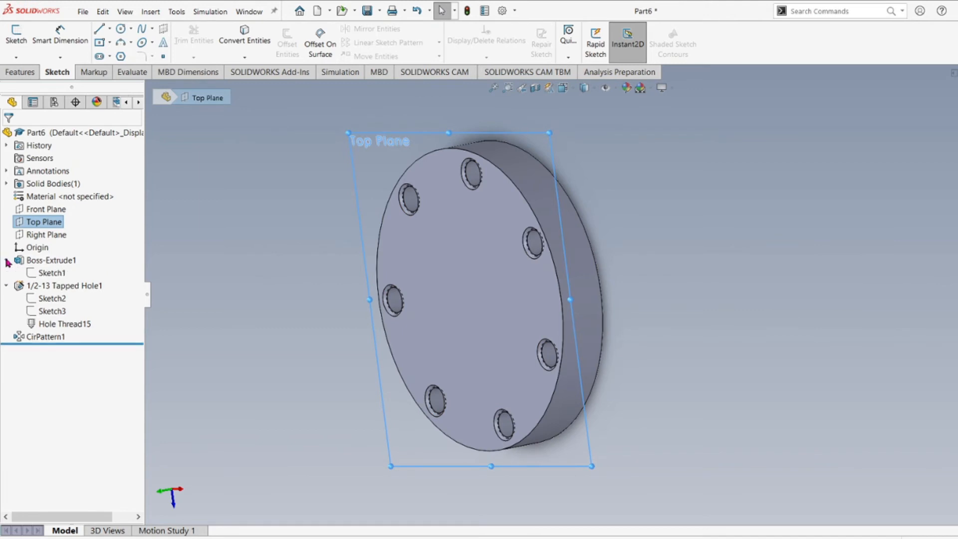
pyautogui.rightClick(48, 275)
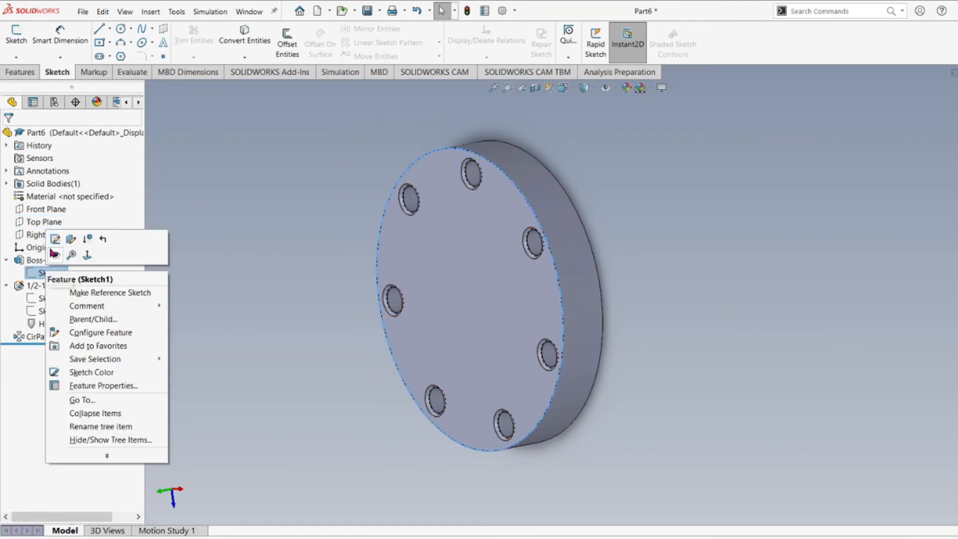
pyautogui.click(55, 242)
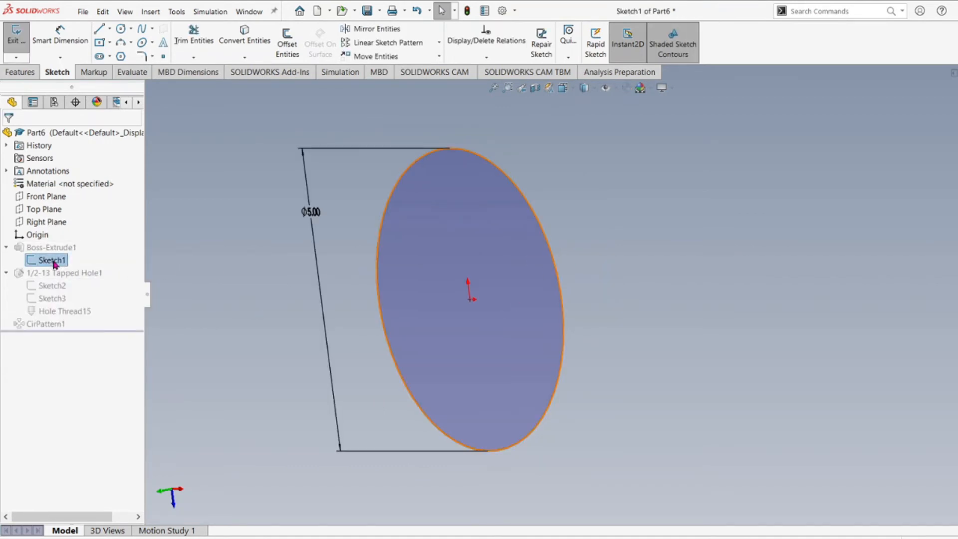
pyautogui.rightClick(53, 262)
pyautogui.click(75, 249)
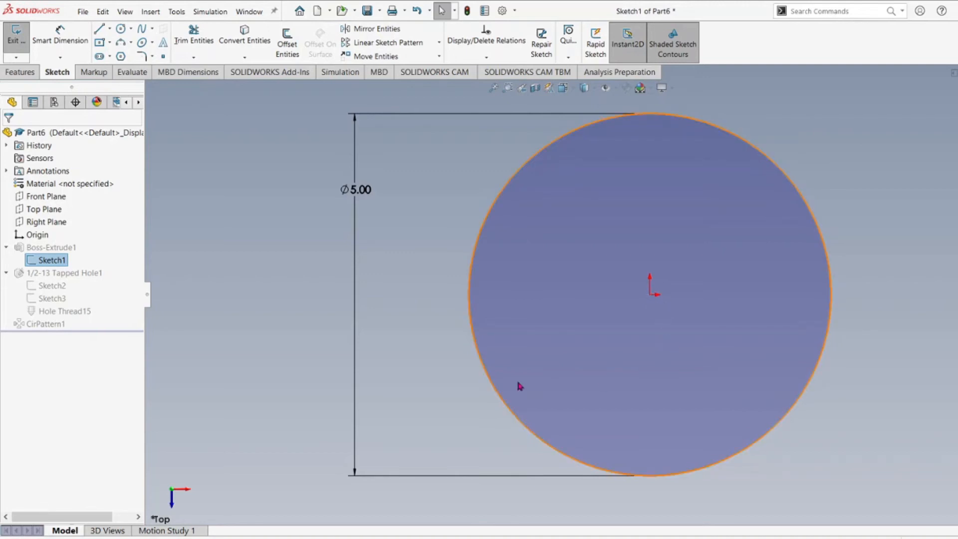
pyautogui.scroll(2, 674, 436)
pyautogui.scroll(-3, 711, 400)
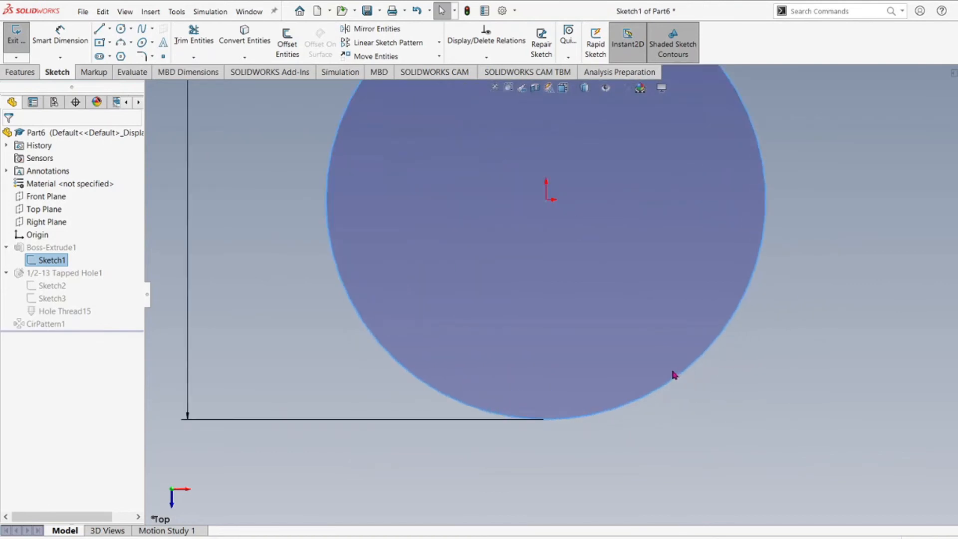
pyautogui.scroll(1, 584, 307)
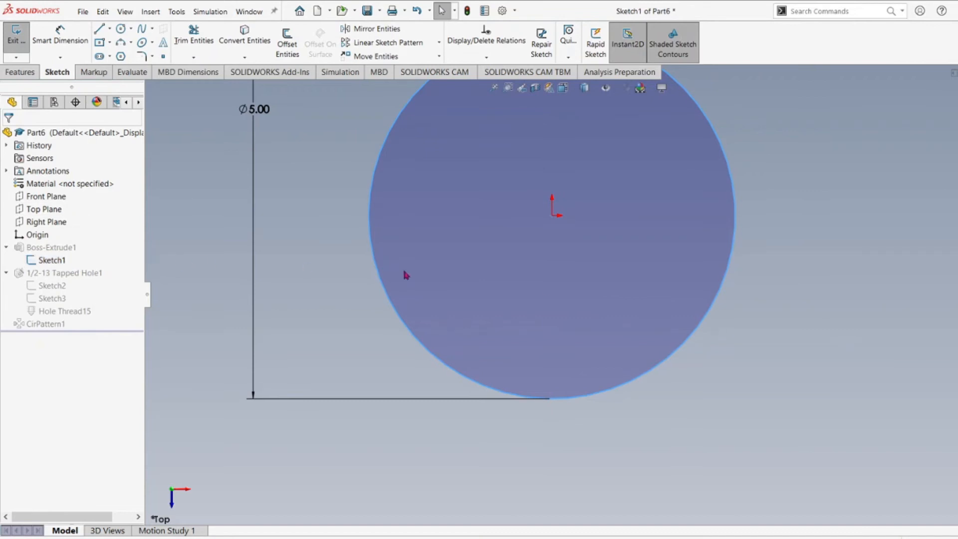
pyautogui.click(306, 268)
pyautogui.press('f')
pyautogui.click(468, 11)
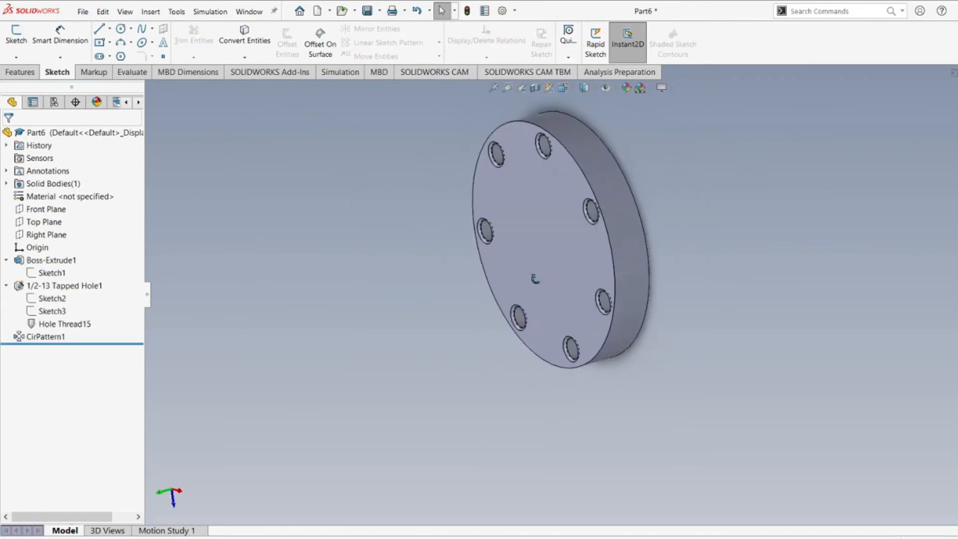
# Step: Sketch a centerline about 4.34 in long on the Right Plane, from the origin straight through the disc's thickness
pyautogui.click(48, 237)
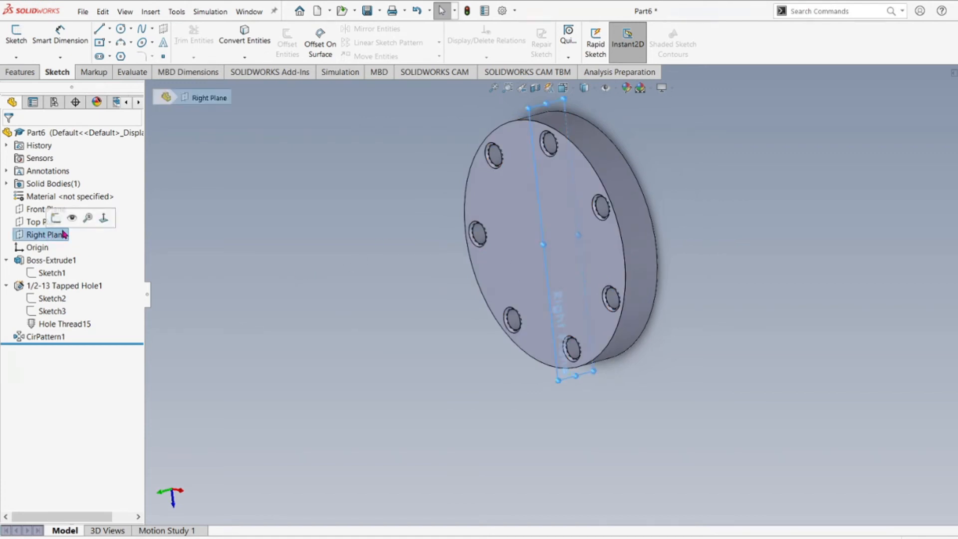
pyautogui.click(109, 28)
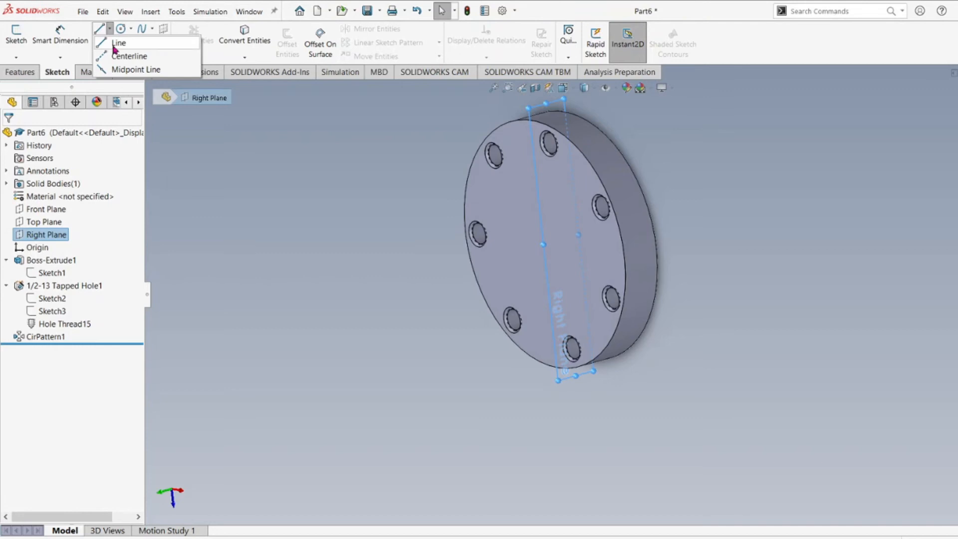
pyautogui.click(115, 55)
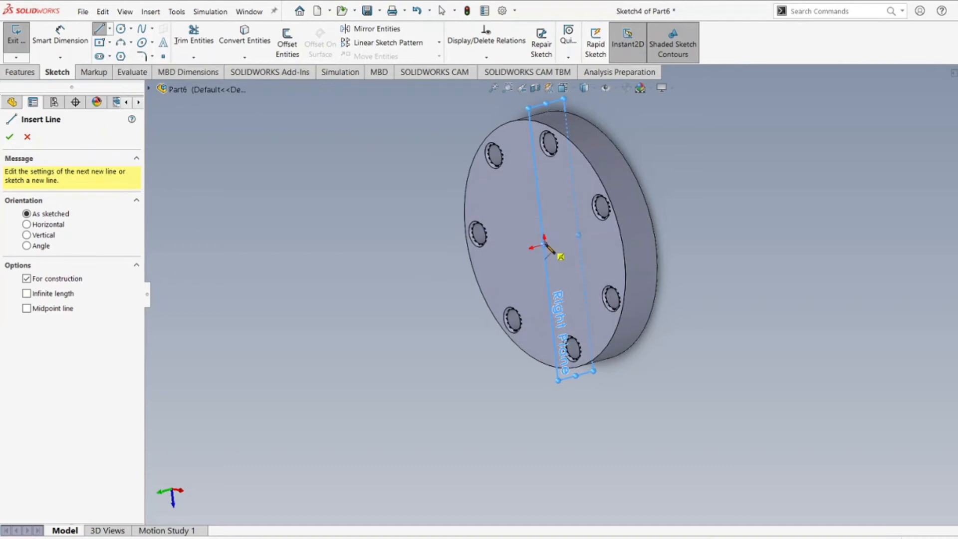
pyautogui.click(545, 245)
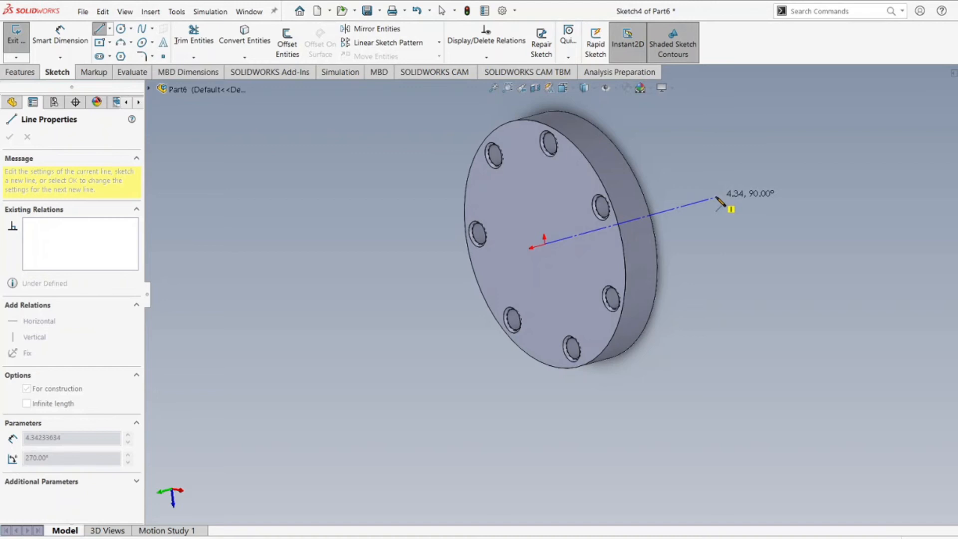
pyautogui.click(717, 199)
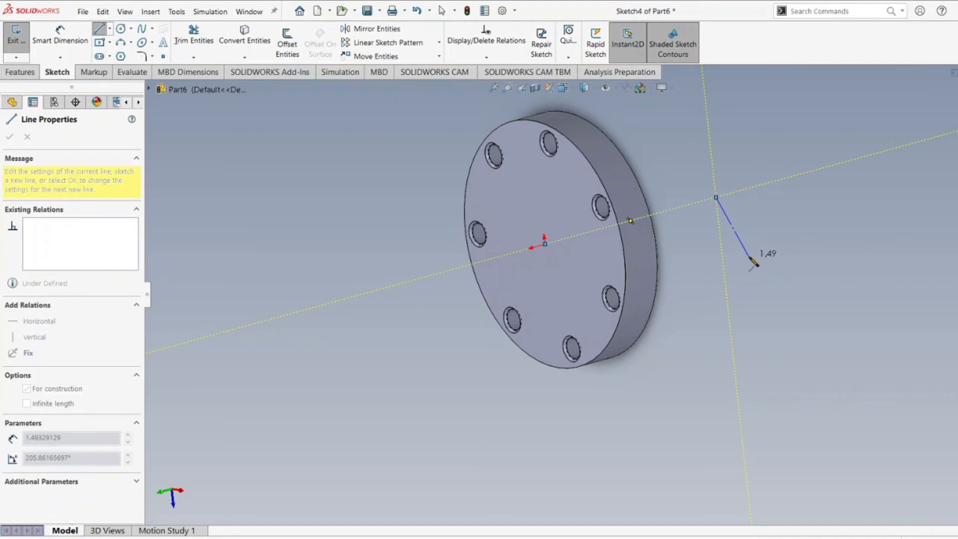
pyautogui.press('Escape')
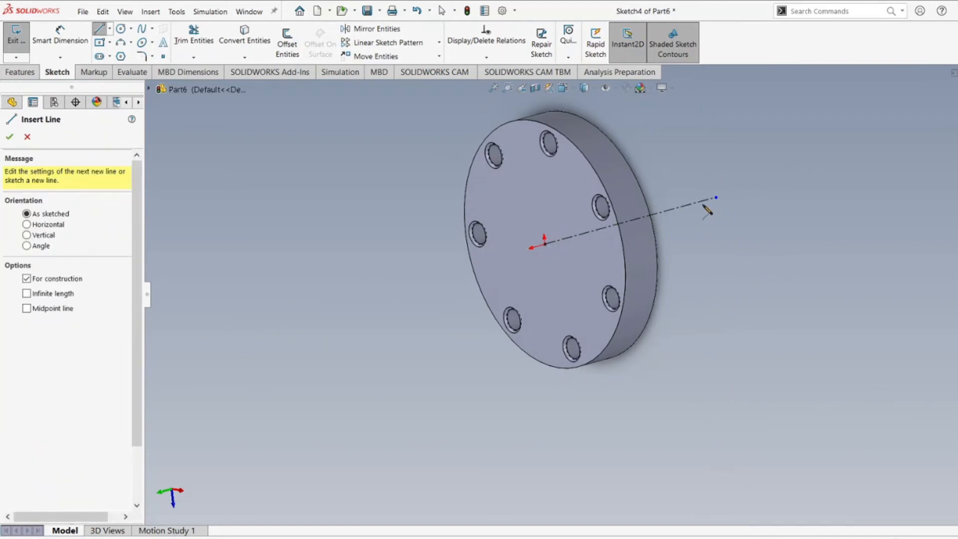
pyautogui.click(27, 136)
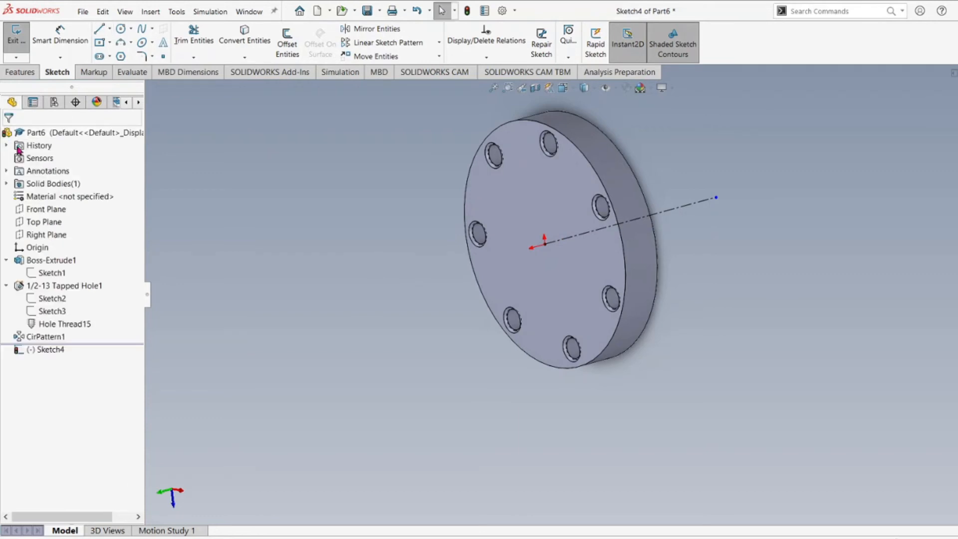
# Step: Inspect the new centerline's relations and view its sketch face-on, looking at how it runs through the disc
pyautogui.click(671, 209)
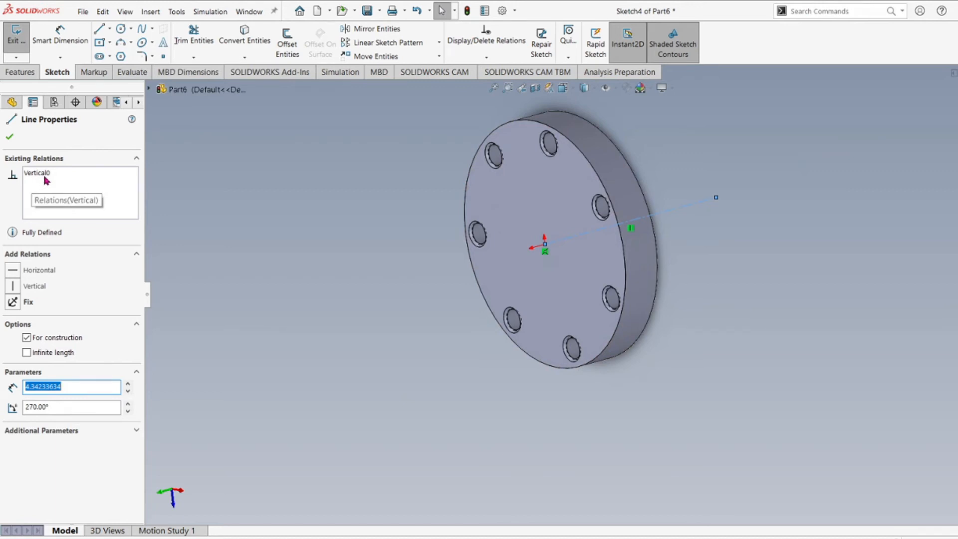
pyautogui.moveTo(399, 305); pyautogui.dragTo(146, 335, button='middle')
pyautogui.click(231, 333)
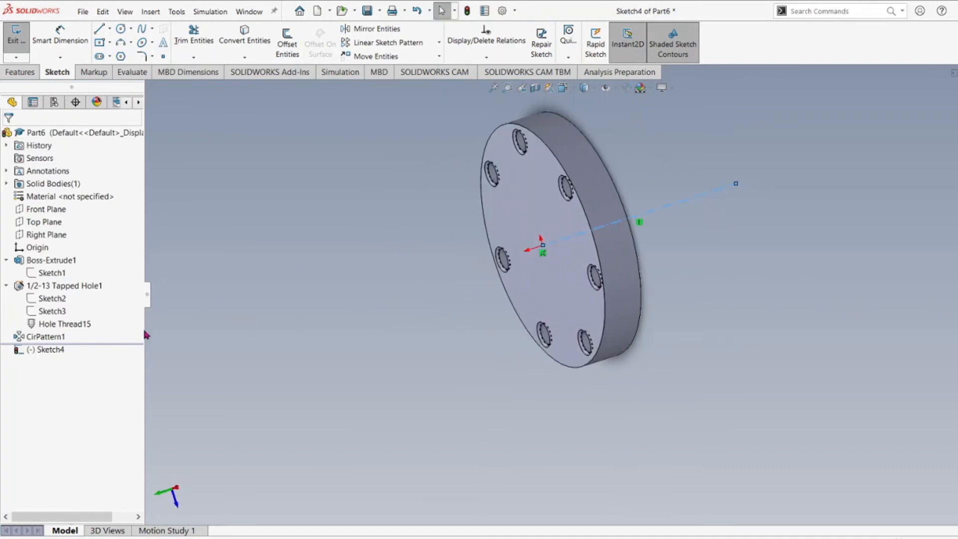
pyautogui.rightClick(50, 352)
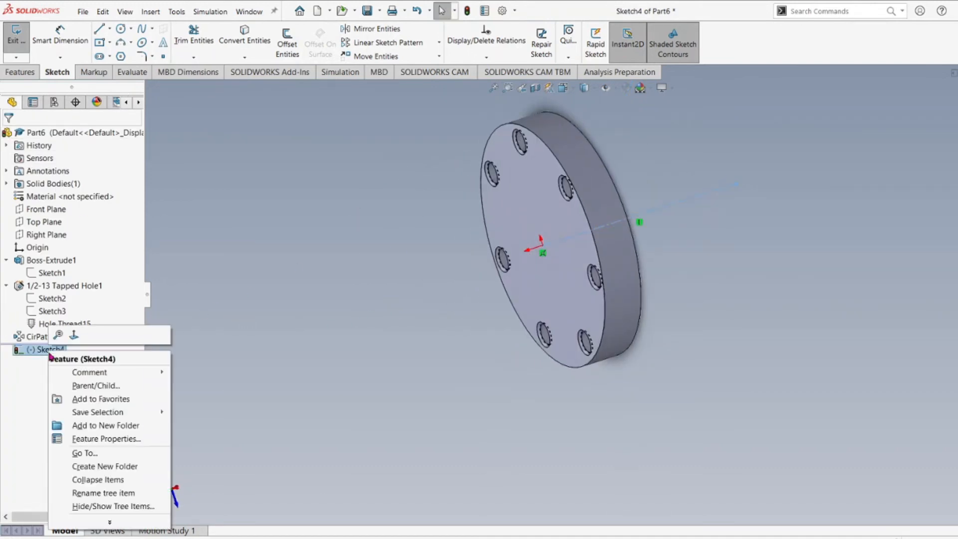
pyautogui.click(74, 335)
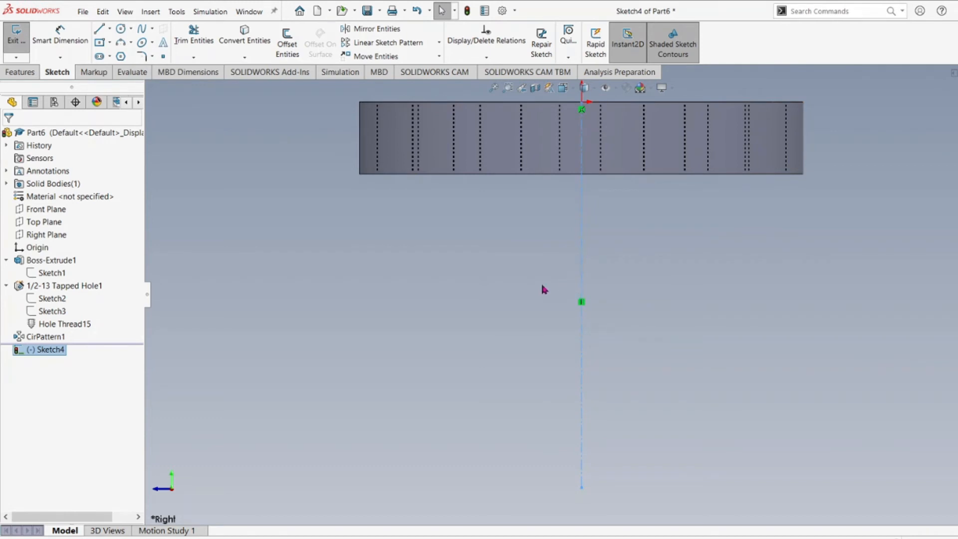
pyautogui.moveTo(574, 294); pyautogui.dragTo(575, 310, button='middle')
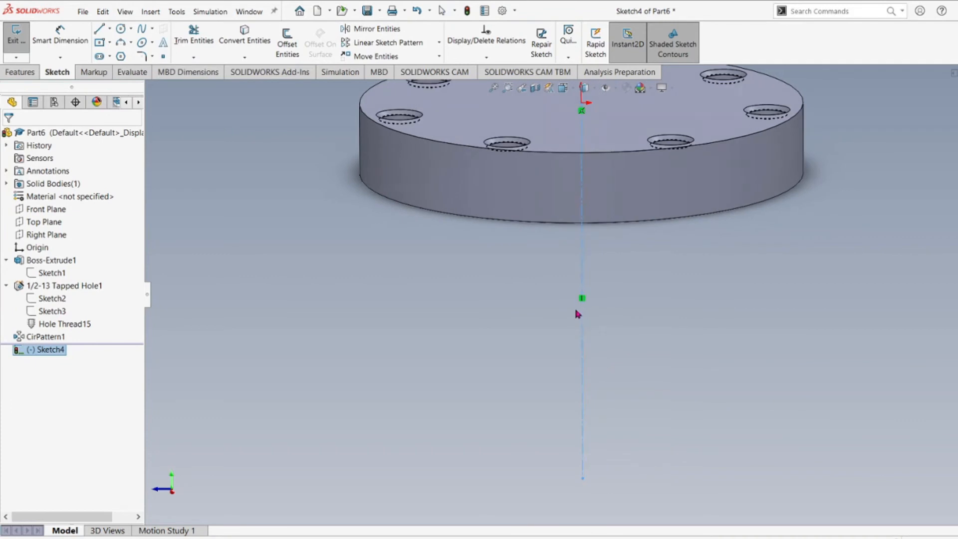
# Step: Exit the centerline sketch and examine how the centerline runs out of the disc's center
pyautogui.moveTo(583, 273); pyautogui.dragTo(624, 222, button='middle')
pyautogui.scroll(-3, 624, 226)
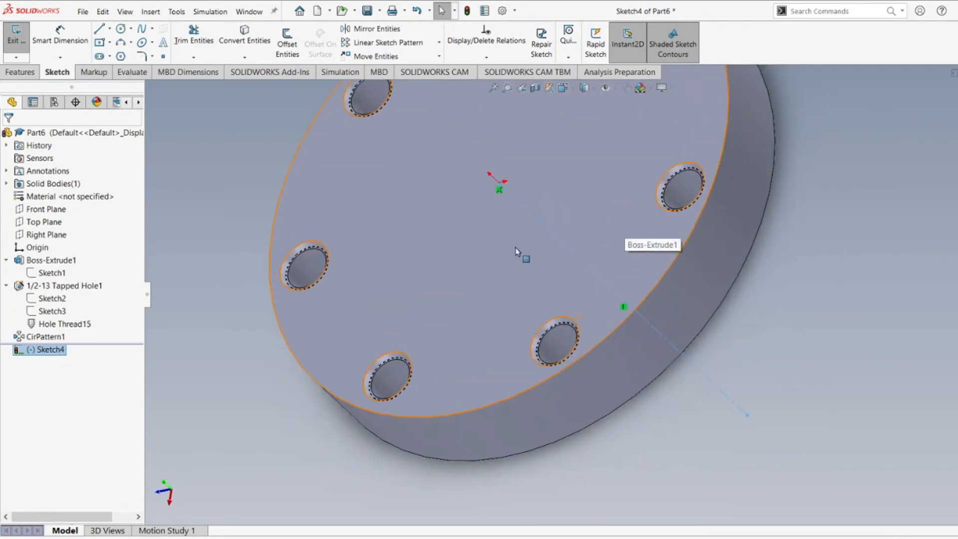
pyautogui.click(467, 11)
pyautogui.moveTo(498, 225); pyautogui.dragTo(520, 297, button='middle')
pyautogui.scroll(2, 521, 298)
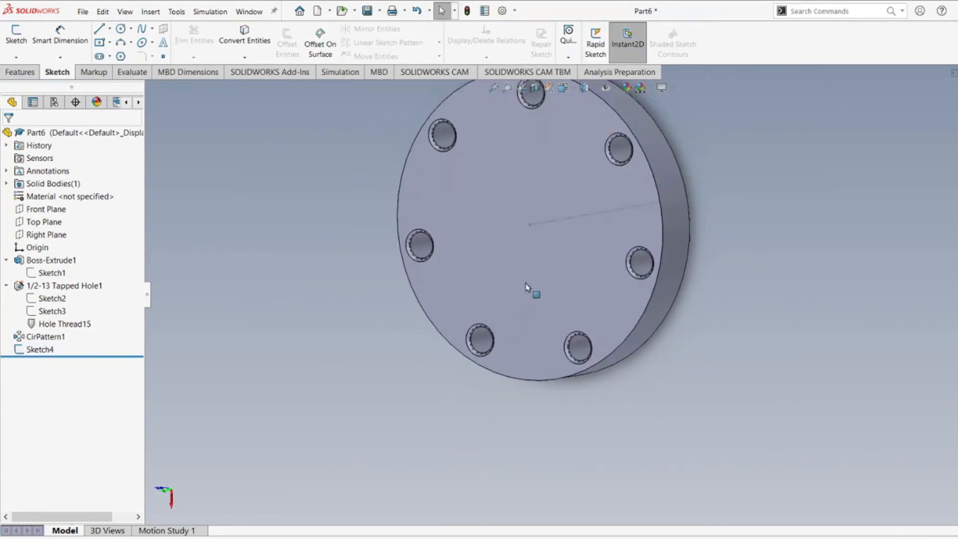
pyautogui.moveTo(544, 257); pyautogui.dragTo(594, 241, button='middle')
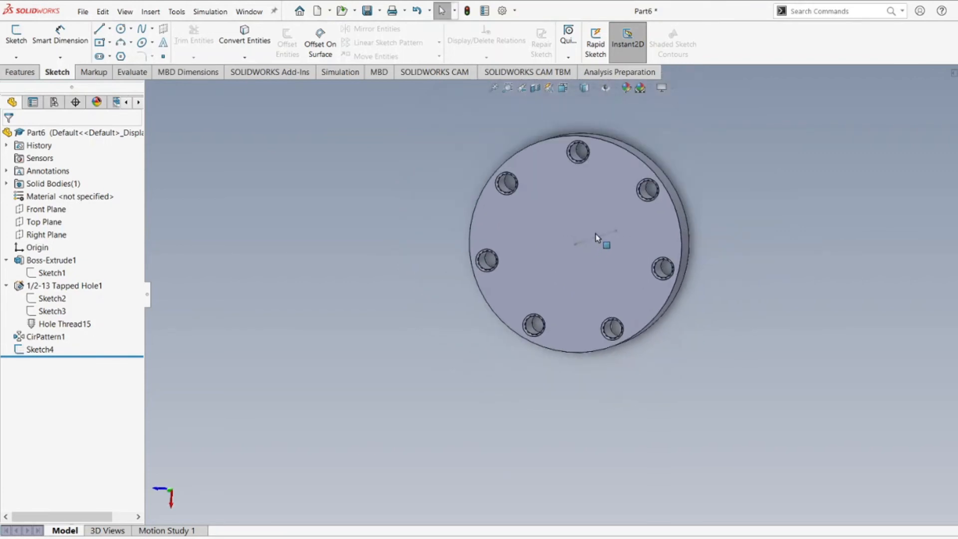
pyautogui.scroll(-3, 604, 220)
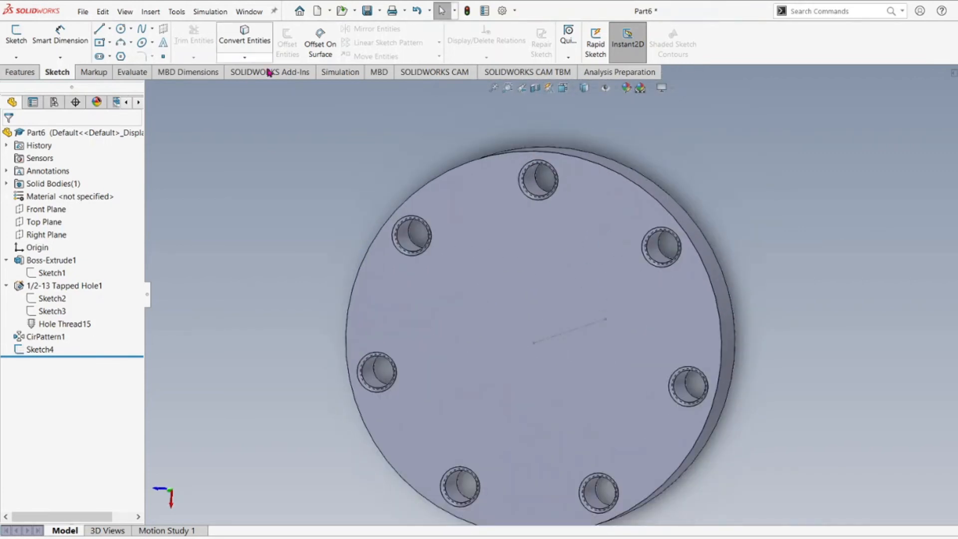
# Step: Start a Hole Wizard countersink in ANSI Inch for a Flat Head Screw (100), size 3/8
pyautogui.click(21, 74)
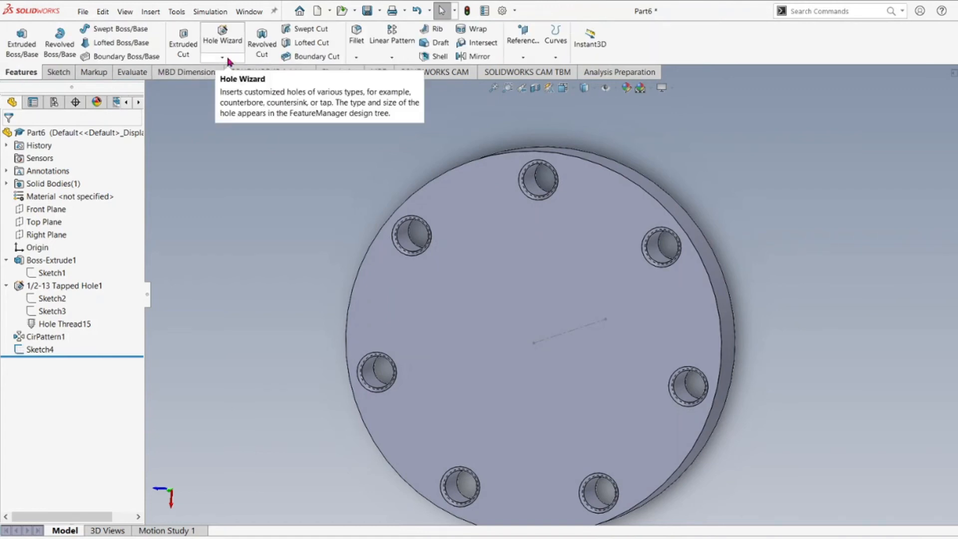
pyautogui.click(227, 59)
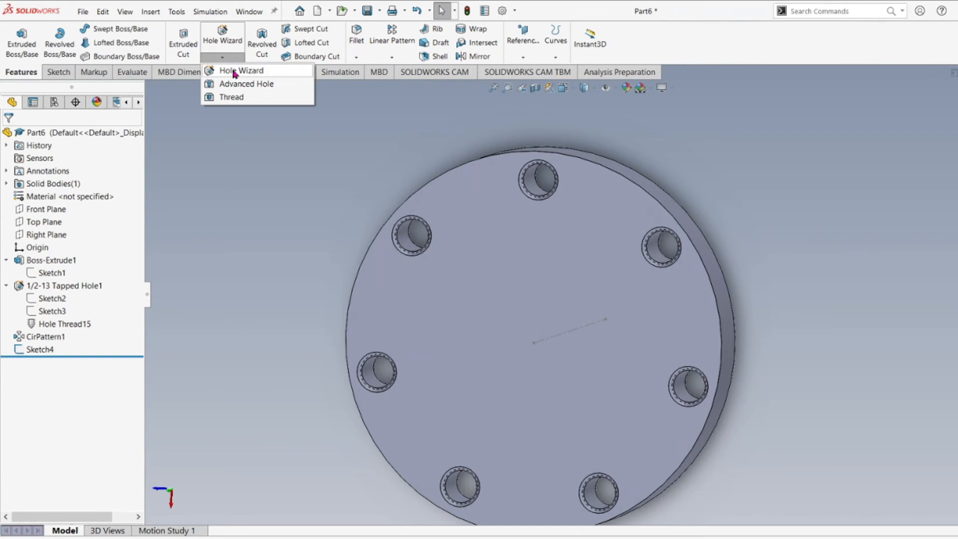
pyautogui.click(231, 72)
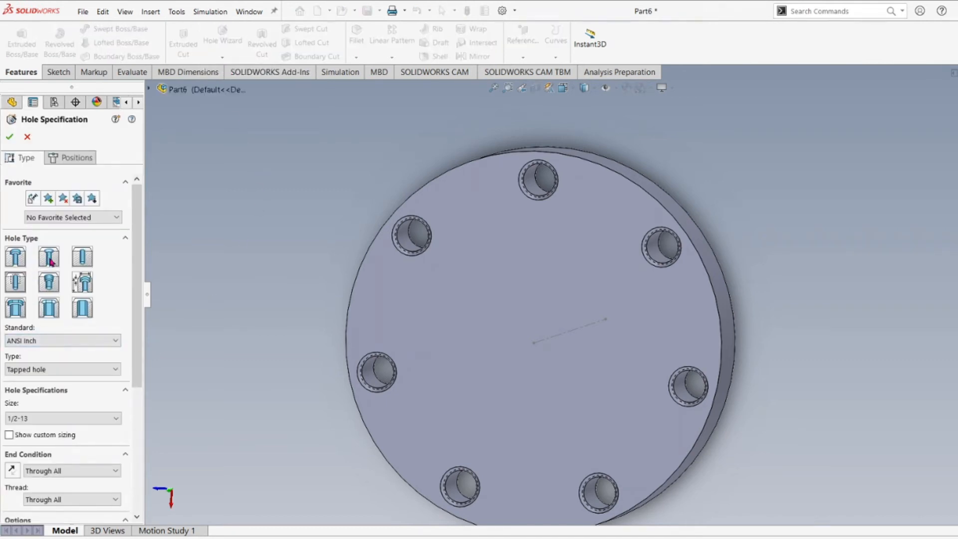
pyautogui.click(49, 257)
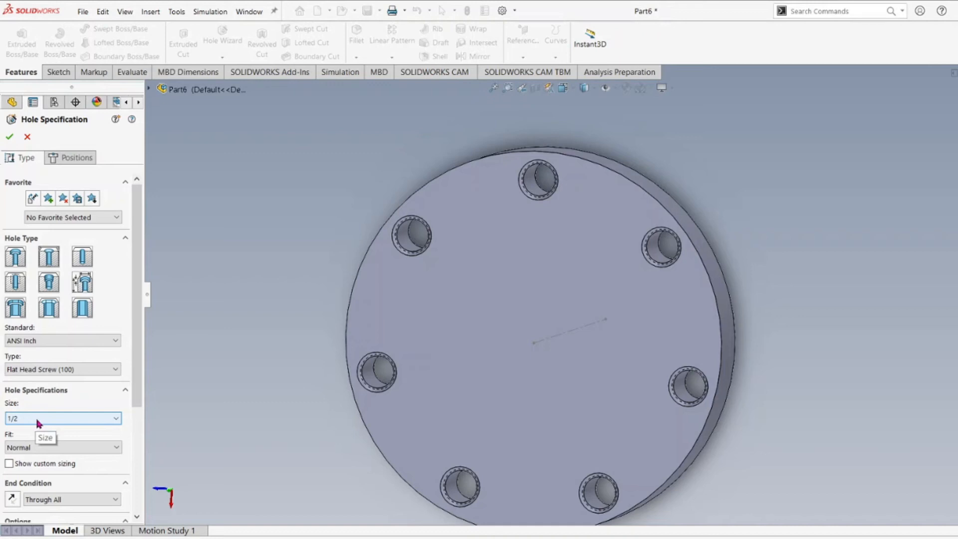
pyautogui.click(57, 418)
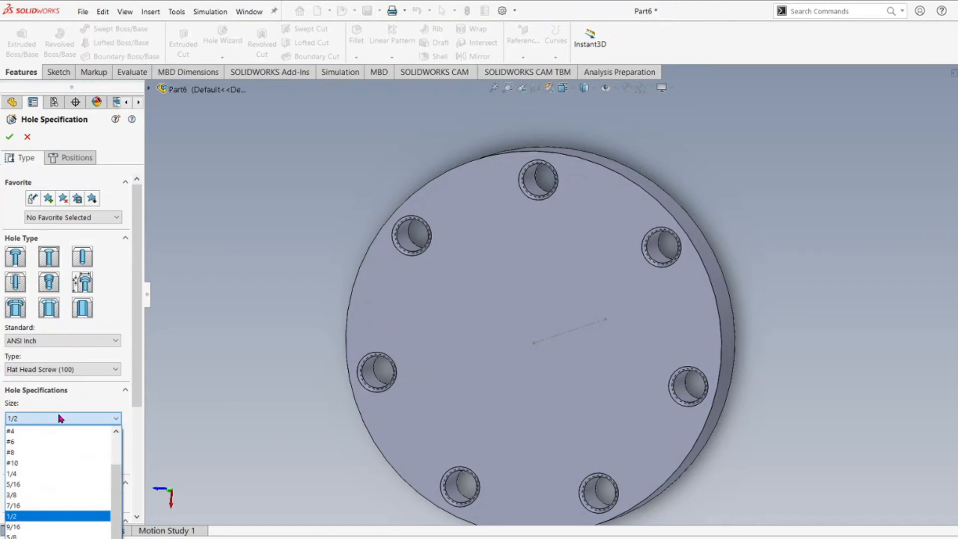
pyautogui.click(44, 496)
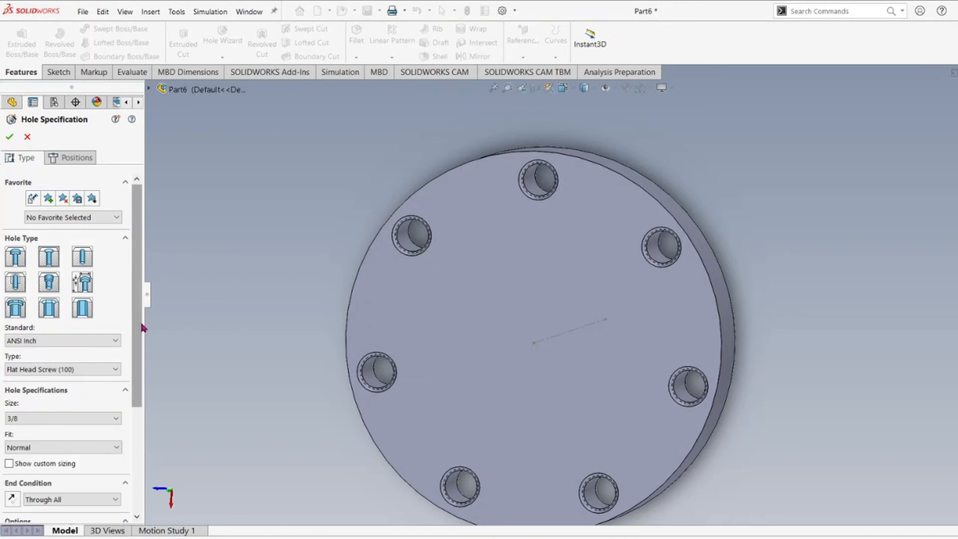
# Step: Enable custom sizing for the countersunk hole and set its countersink angle to 60 degrees
pyautogui.scroll(-3, 137, 331)
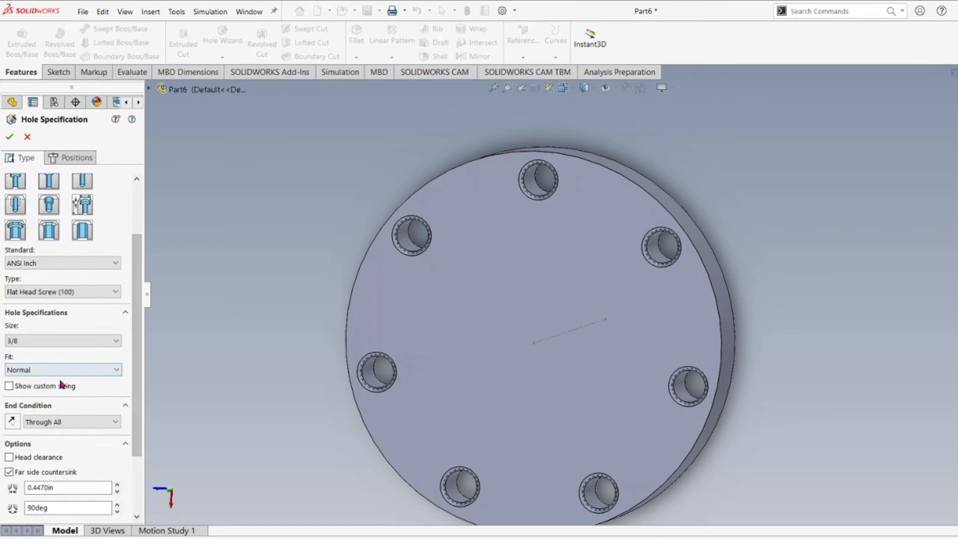
pyautogui.click(9, 385)
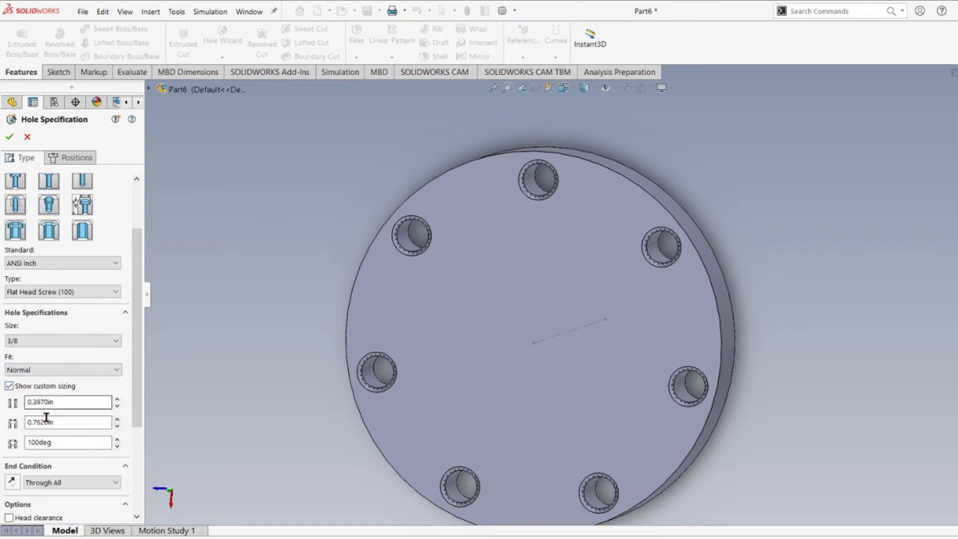
pyautogui.doubleClick(55, 442)
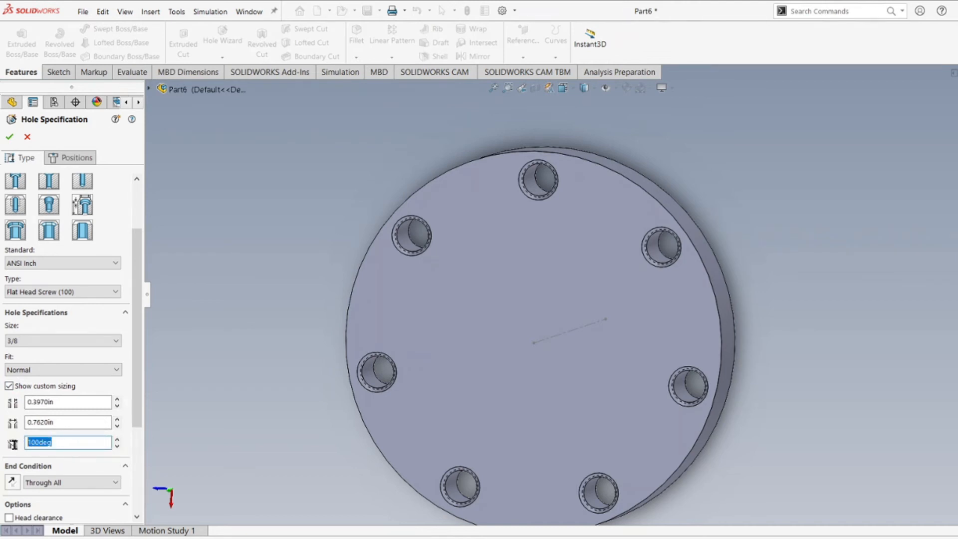
pyautogui.write('60')
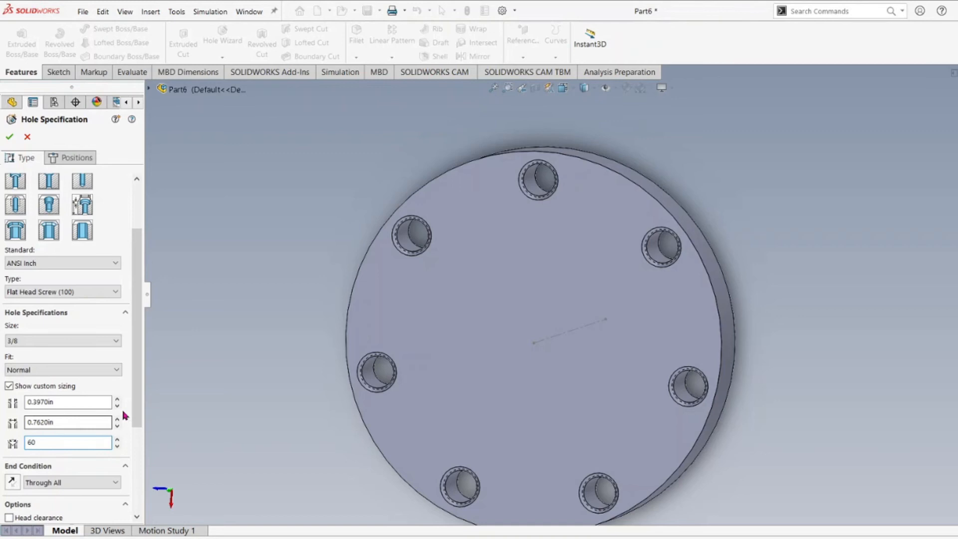
pyautogui.click(74, 424)
pyautogui.moveTo(75, 424); pyautogui.dragTo(14, 423)
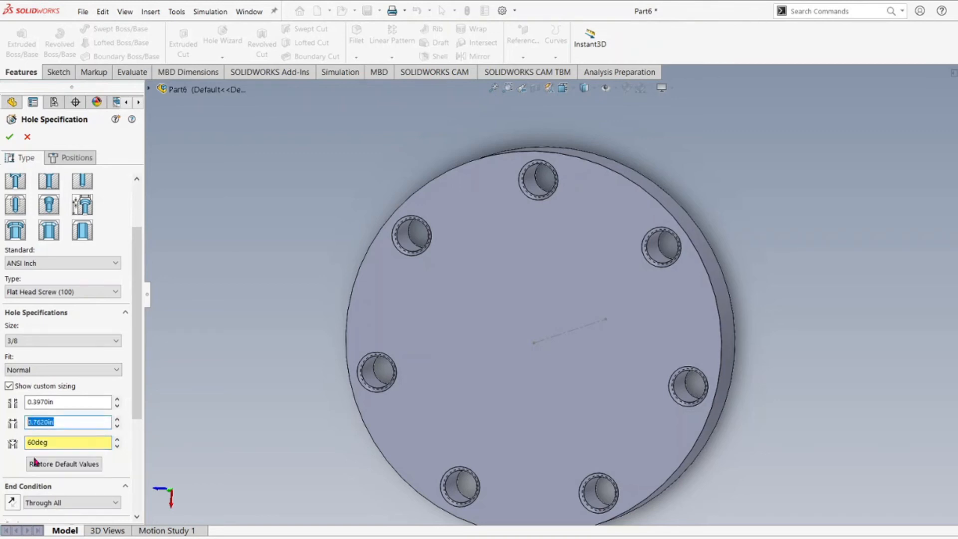
pyautogui.write('.')
# Step: Set the hole's custom through-hole diameter to 0.4 in and check the far side countersink options
pyautogui.click(90, 402)
pyautogui.doubleClick(88, 402)
pyautogui.write('.')
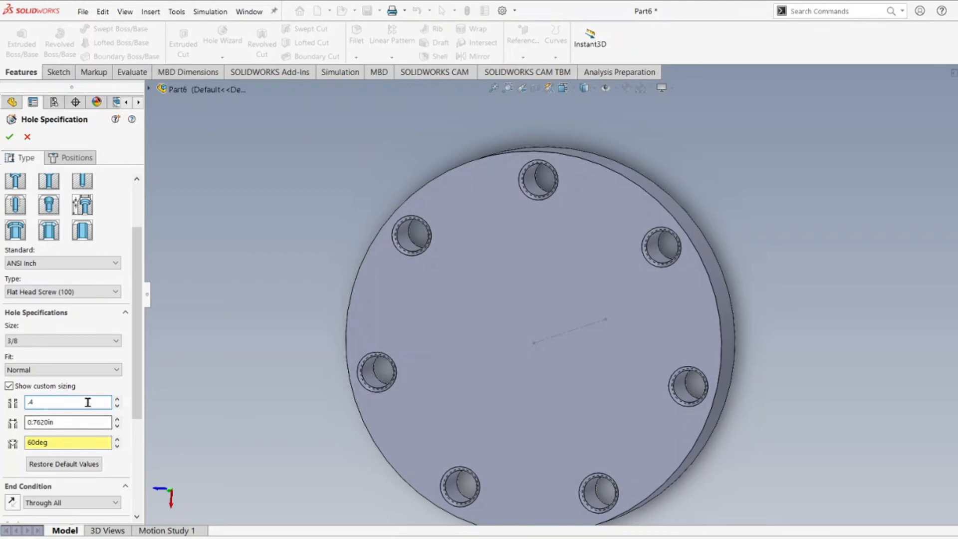
pyautogui.scroll(-3, 80, 386)
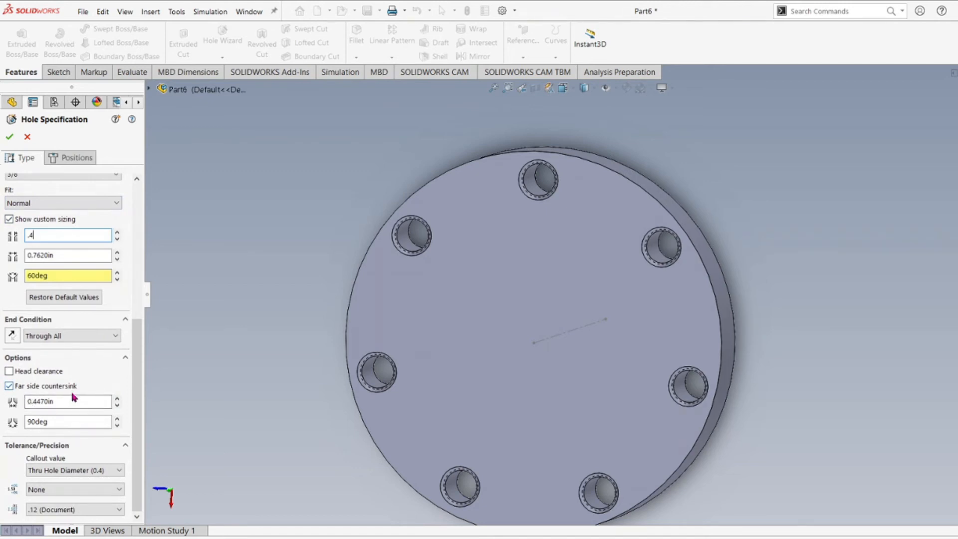
pyautogui.moveTo(535, 348); pyautogui.dragTo(481, 385, button='middle')
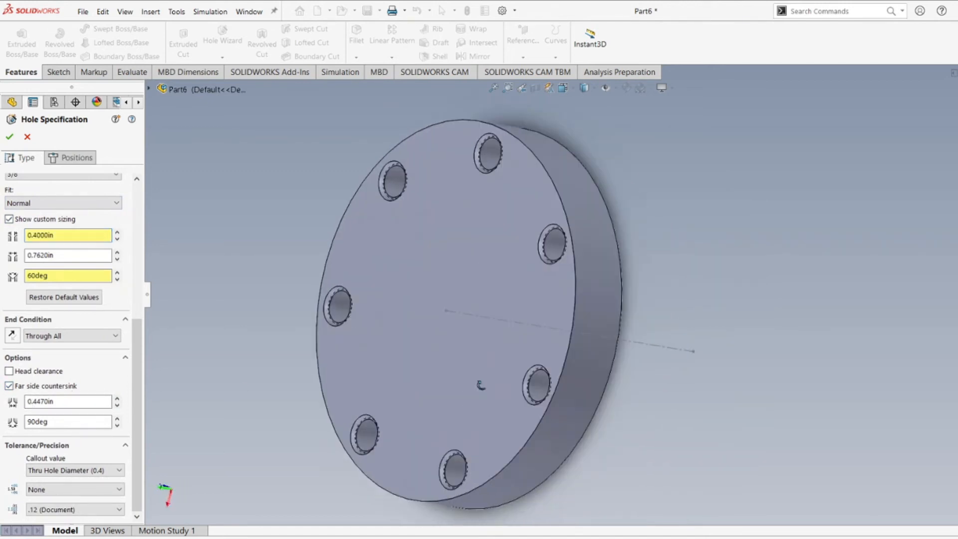
pyautogui.moveTo(59, 422); pyautogui.dragTo(3, 423)
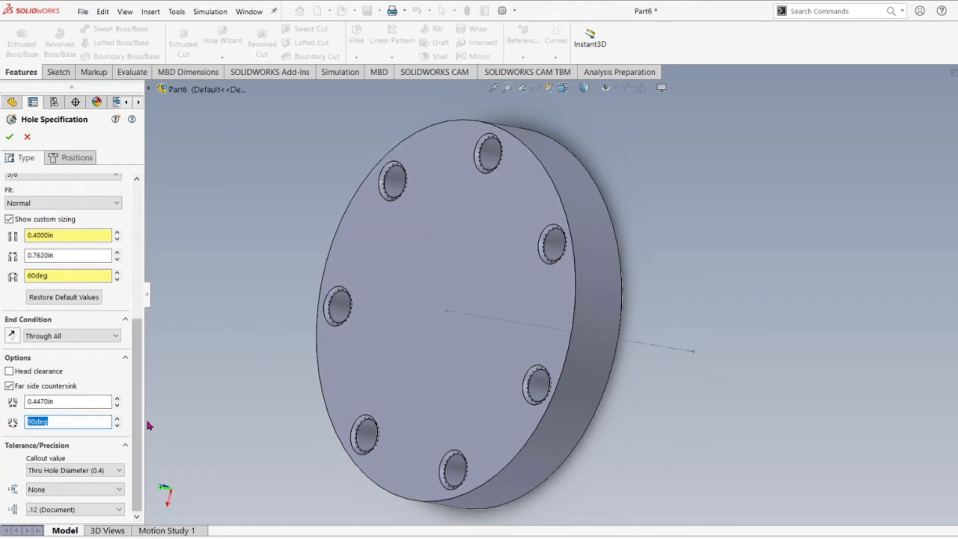
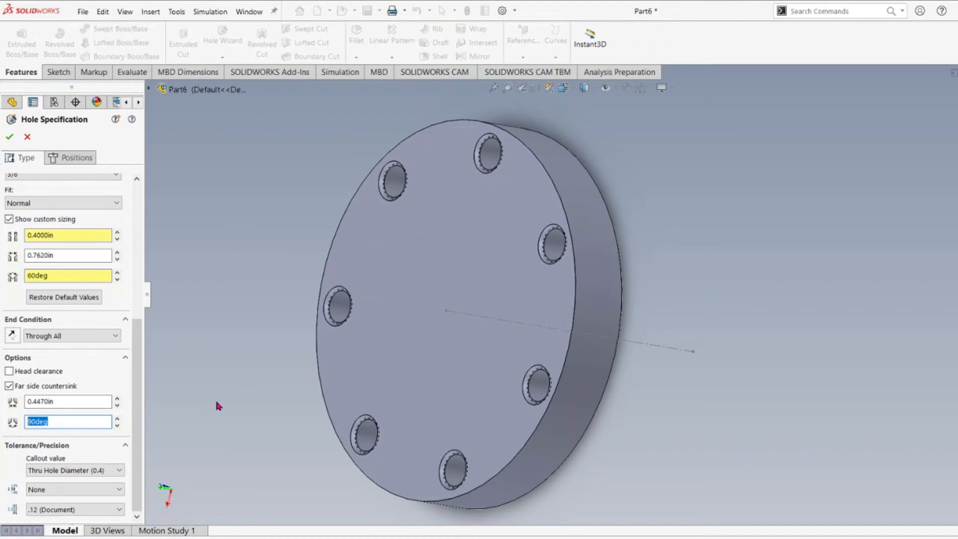
pyautogui.click(133, 394)
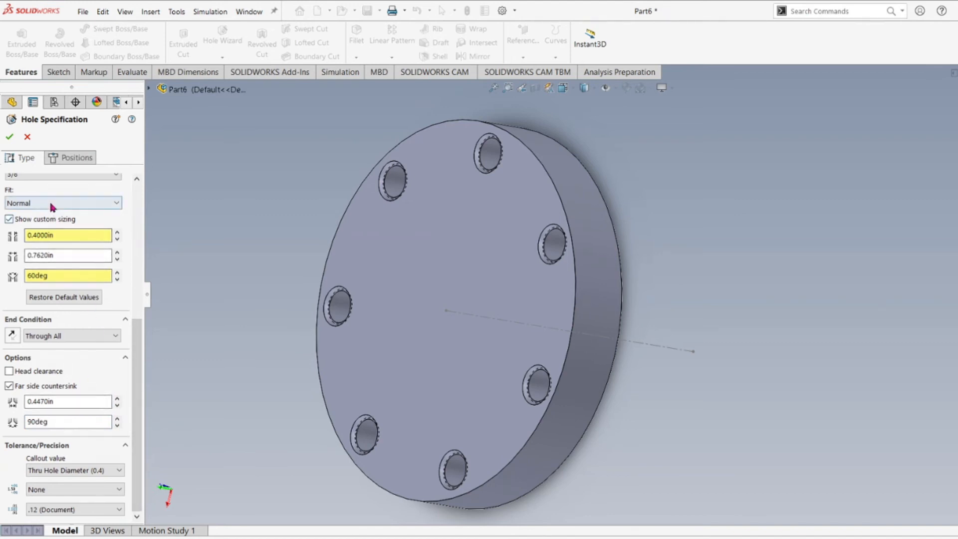
# Step: Place a single countersunk hole freehand on the disc's face, inside the ring of tapped holes, trying a second position before finishing
pyautogui.click(74, 161)
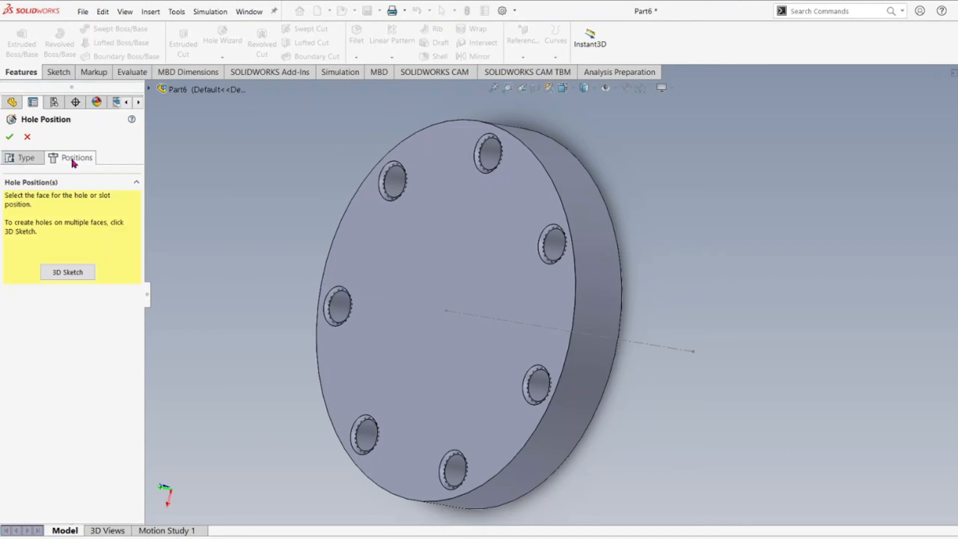
pyautogui.click(442, 208)
pyautogui.click(436, 213)
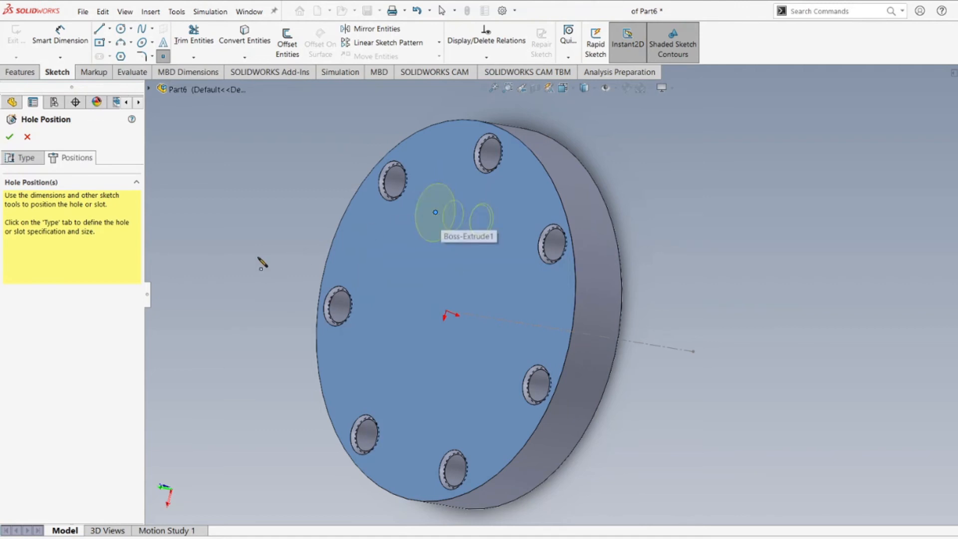
pyautogui.moveTo(242, 210); pyautogui.dragTo(278, 220, button='middle')
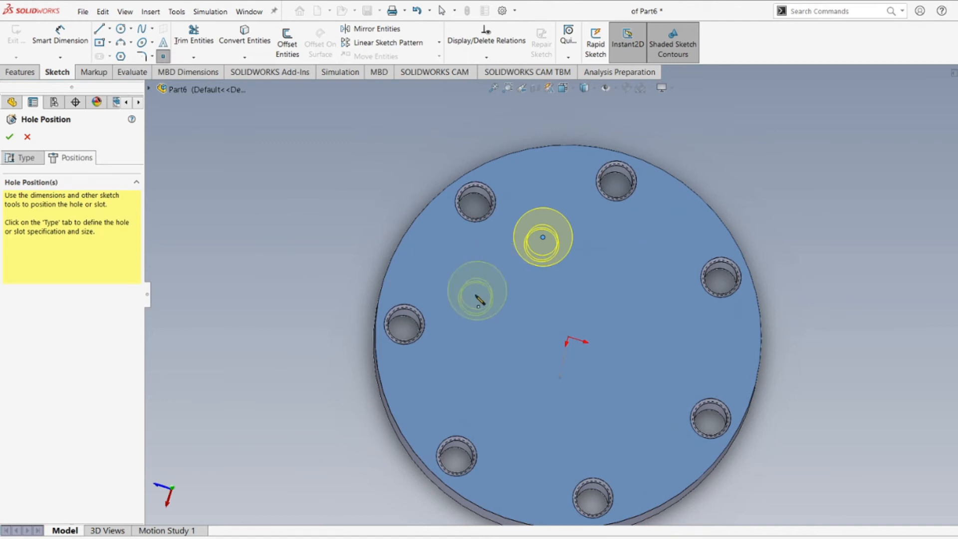
pyautogui.click(649, 356)
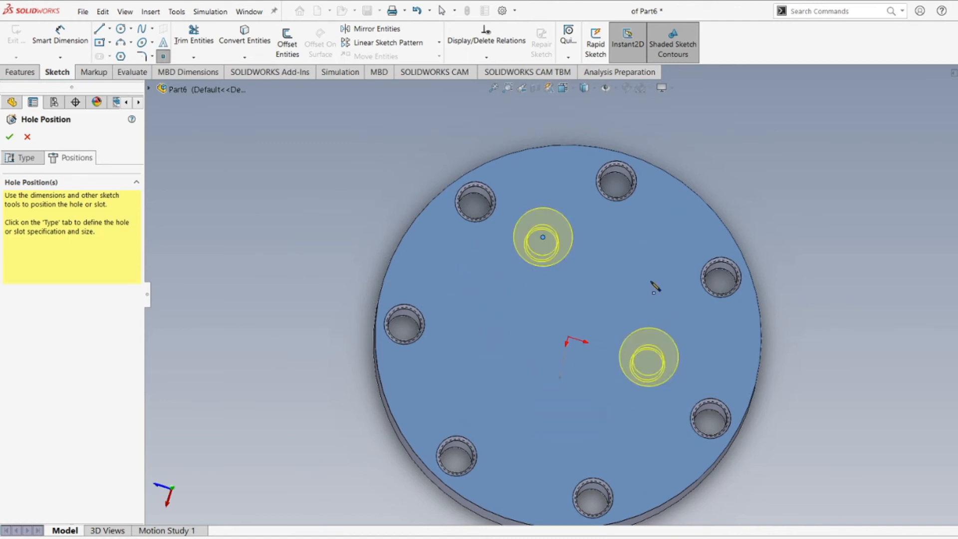
pyautogui.moveTo(655, 349); pyautogui.dragTo(523, 416)
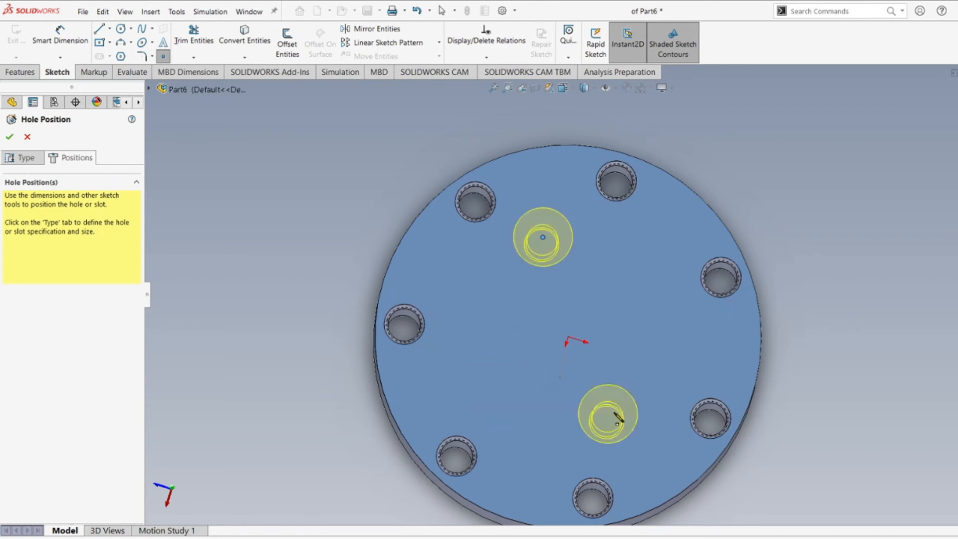
pyautogui.click(10, 138)
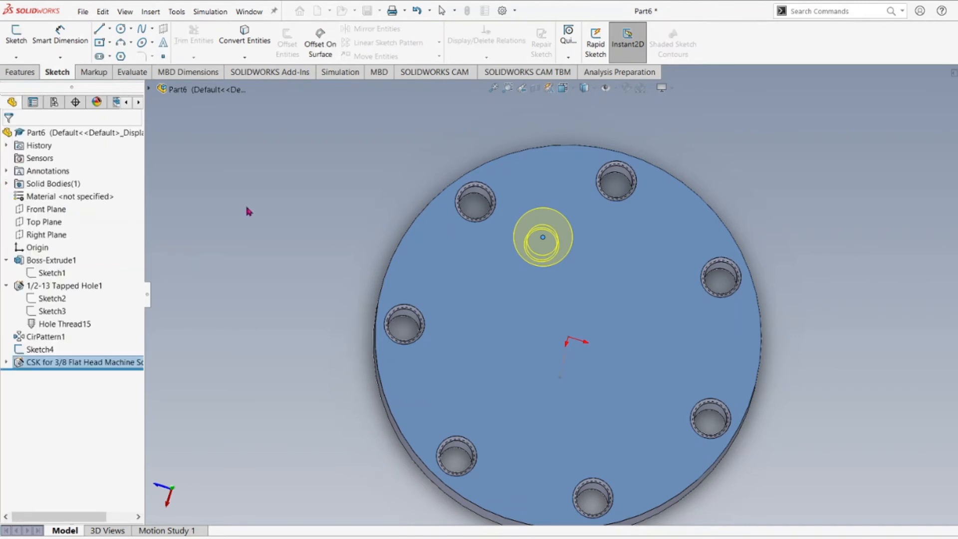
# Step: Examine the countersunk hole on the disc from several angles and expand its feature to see its sketches
pyautogui.moveTo(372, 200); pyautogui.dragTo(342, 255, button='middle')
pyautogui.scroll(5, 564, 256)
pyautogui.scroll(-4, 586, 310)
pyautogui.moveTo(586, 310)
pyautogui.mouseDown(button='middle')
pyautogui.moveTo(613, 212)
pyautogui.moveTo(618, 346)
pyautogui.moveTo(569, 314)
pyautogui.moveTo(603, 304)
pyautogui.mouseUp(button='middle')
pyautogui.scroll(-3, 554, 336)
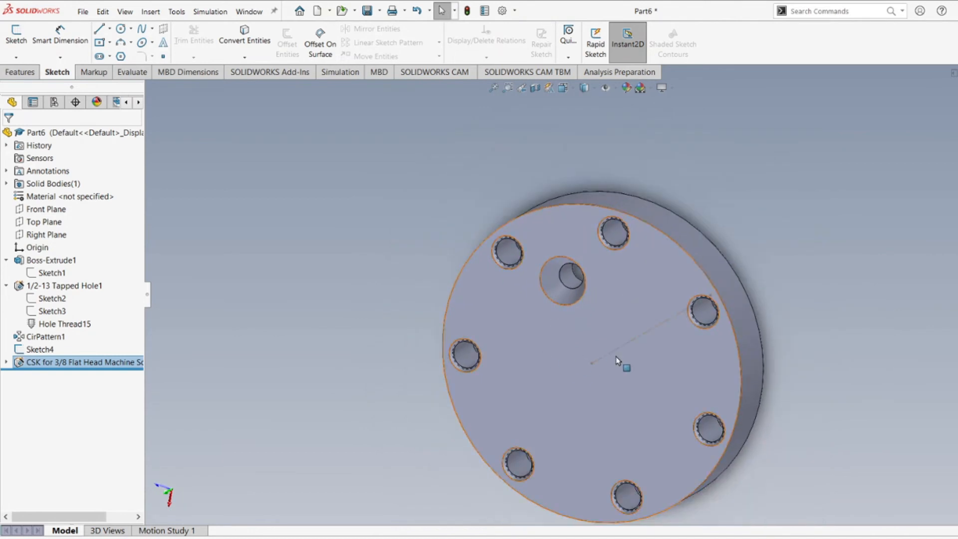
pyautogui.scroll(5, 620, 364)
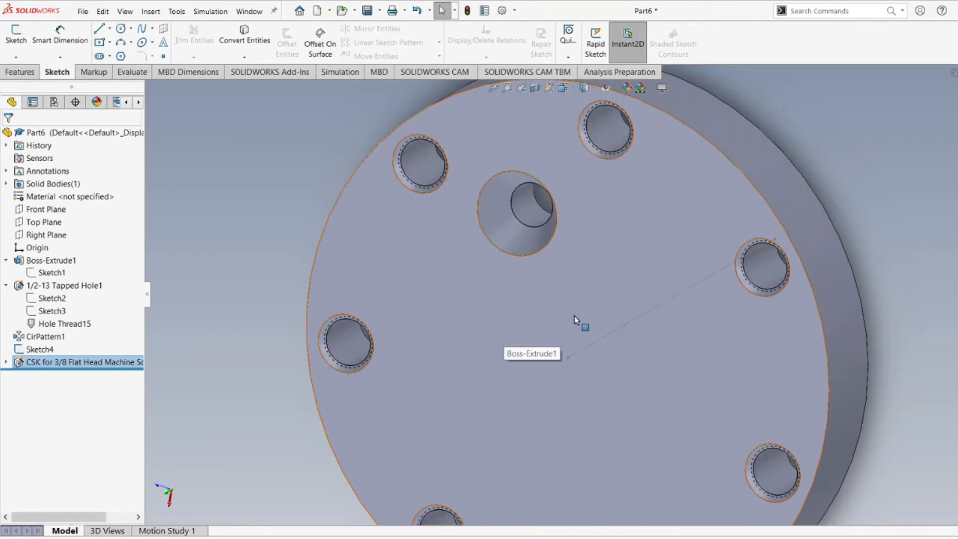
pyautogui.click(7, 363)
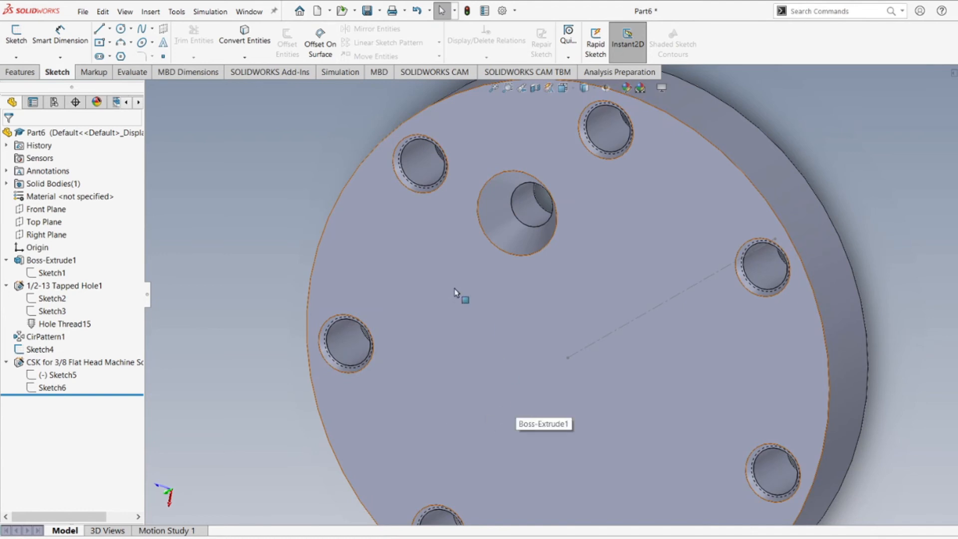
# Step: Set up a circular pattern of the countersunk hole feature with 4 instances
pyautogui.click(20, 73)
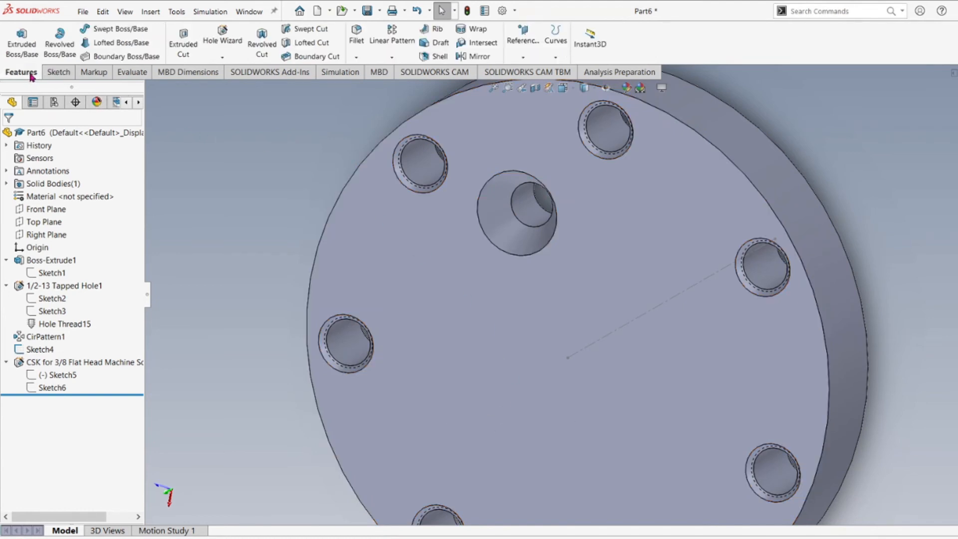
pyautogui.click(392, 57)
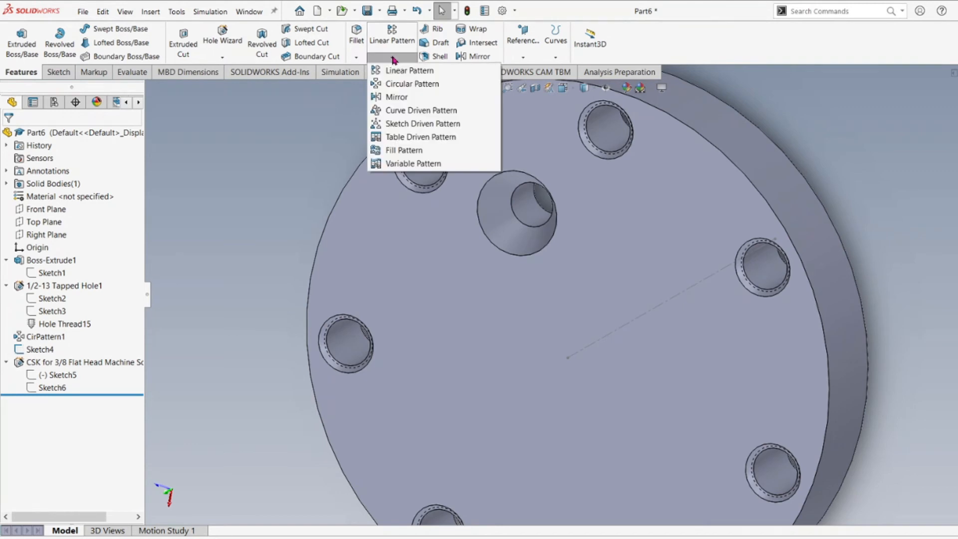
pyautogui.click(412, 84)
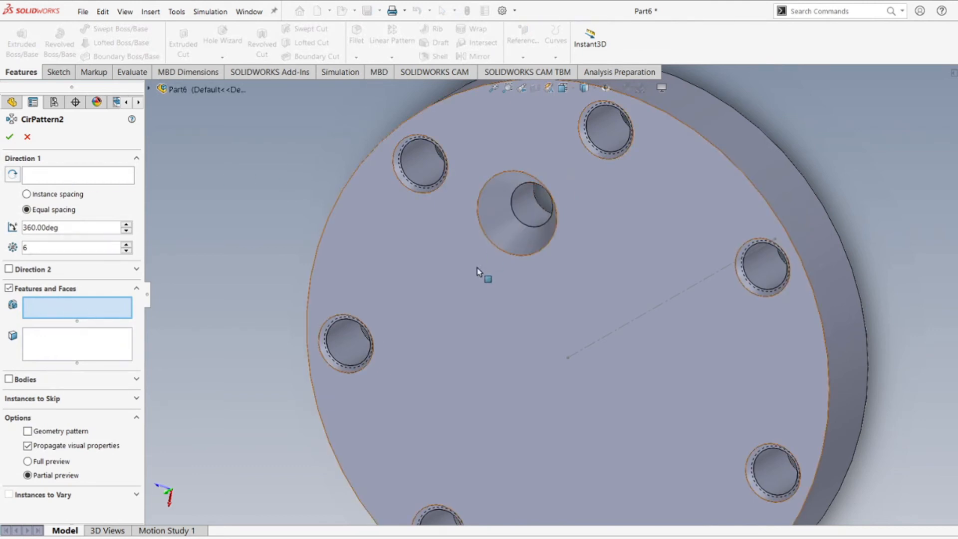
pyautogui.click(522, 214)
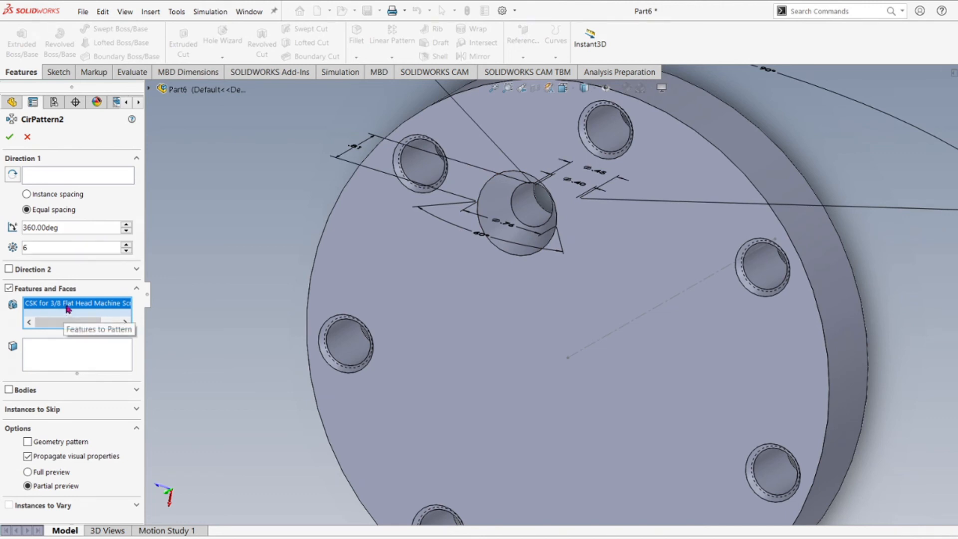
pyautogui.click(42, 248)
pyautogui.moveTo(48, 248); pyautogui.dragTo(17, 248)
pyautogui.write('4')
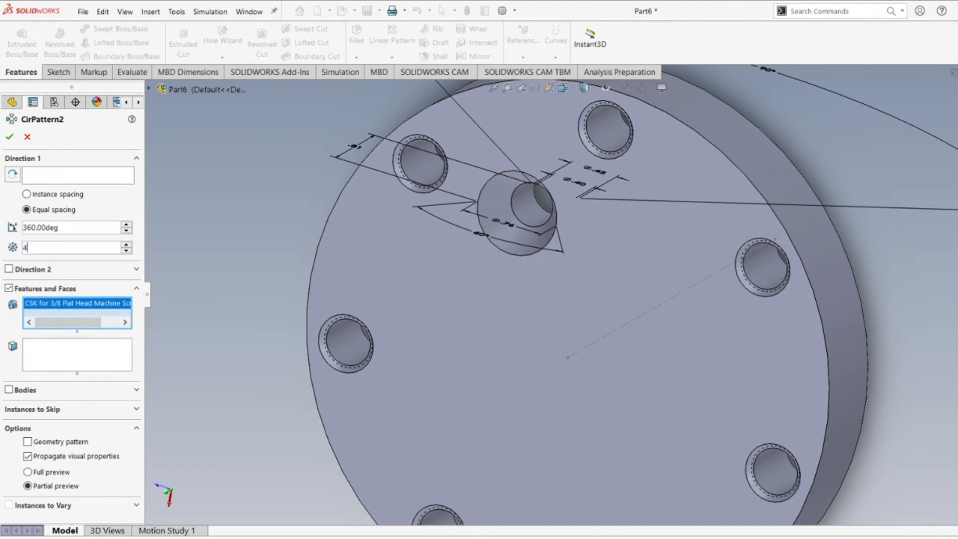
# Step: Use the centerline through the disc's center as the pattern axis and complete the circular pattern of countersunk holes
pyautogui.click(50, 177)
pyautogui.scroll(5, 564, 250)
pyautogui.scroll(-3, 592, 250)
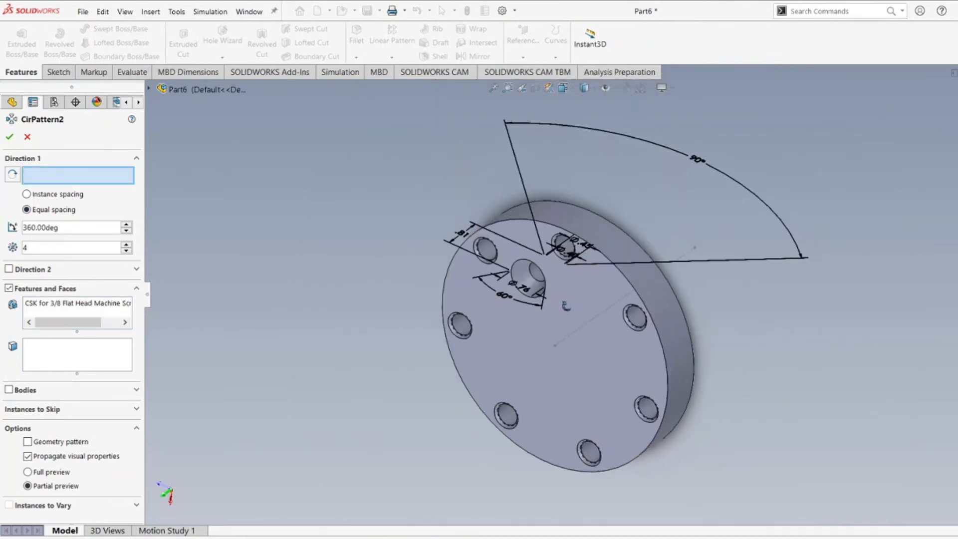
pyautogui.scroll(-2, 592, 250)
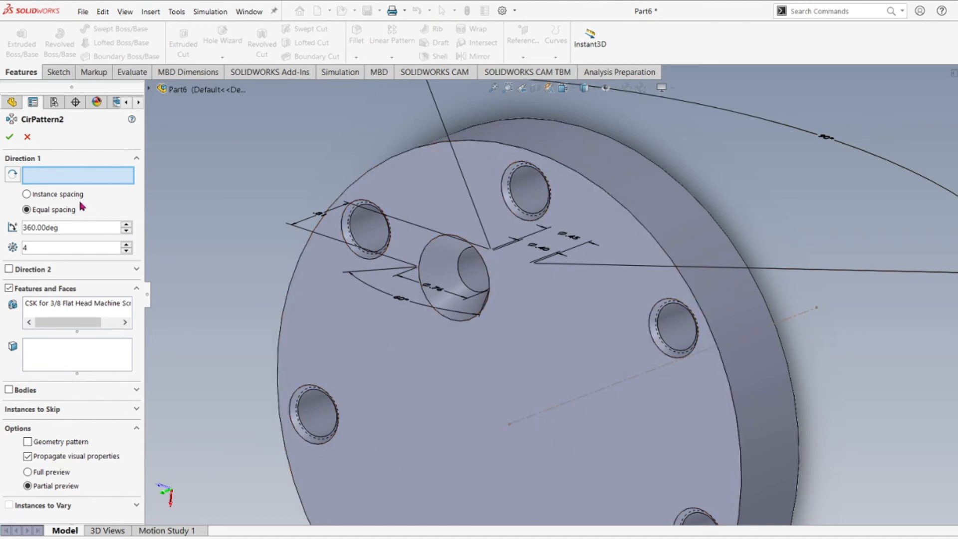
pyautogui.click(544, 419)
pyautogui.moveTo(536, 443)
pyautogui.mouseDown(button='middle')
pyautogui.moveTo(551, 472)
pyautogui.moveTo(582, 443)
pyautogui.moveTo(568, 439)
pyautogui.mouseUp(button='middle')
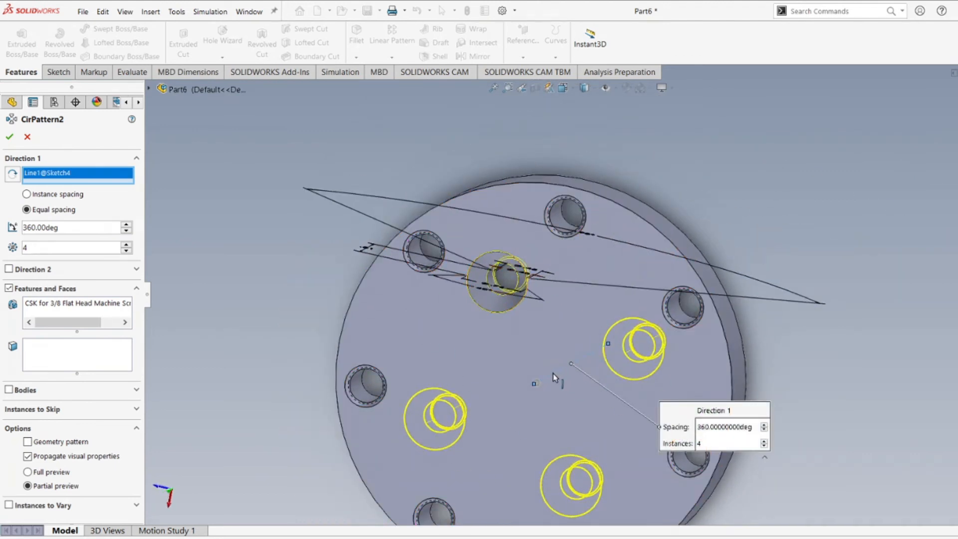
pyautogui.click(9, 138)
pyautogui.moveTo(301, 307); pyautogui.dragTo(559, 361, button='middle')
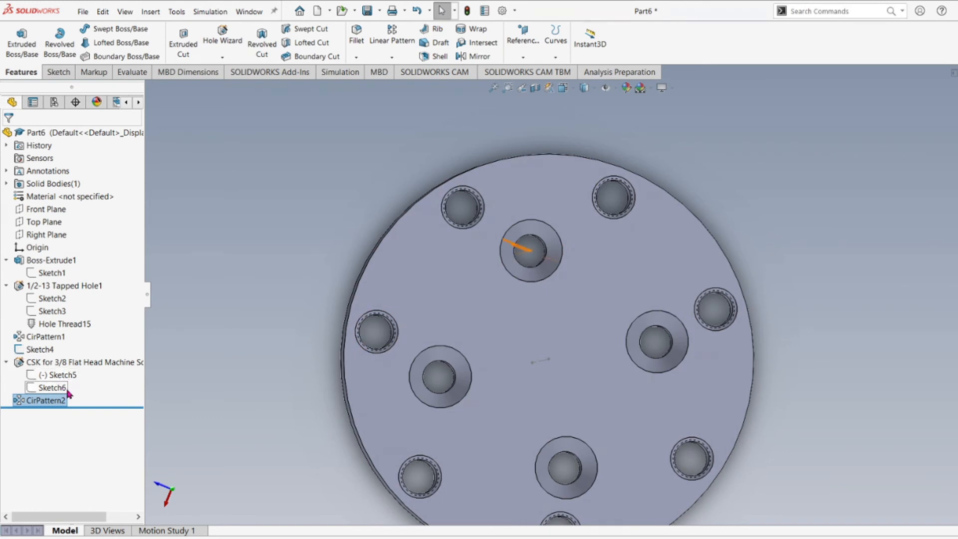
# Step: Examine the position sketch and the profile sketch of the countersunk hole feature on the patterned disc
pyautogui.click(7, 363)
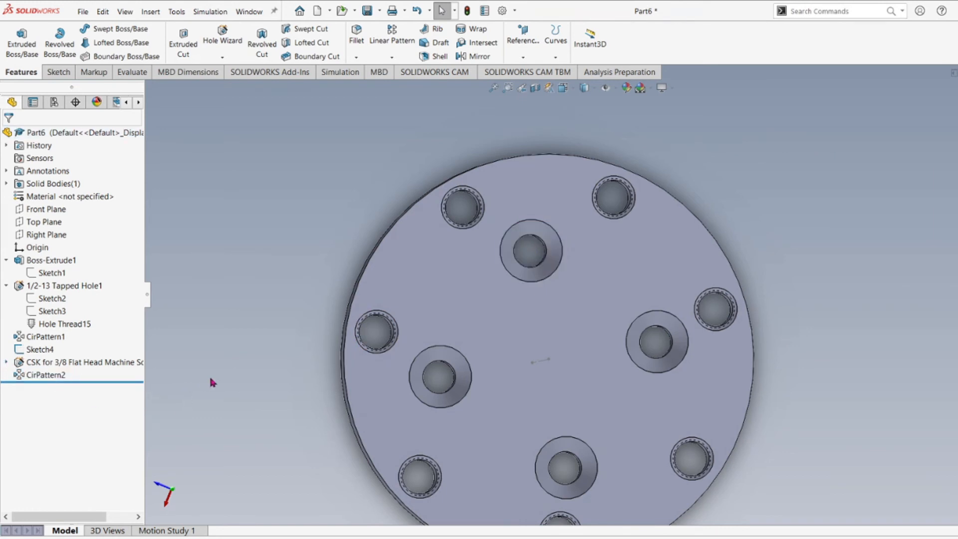
pyautogui.click(7, 363)
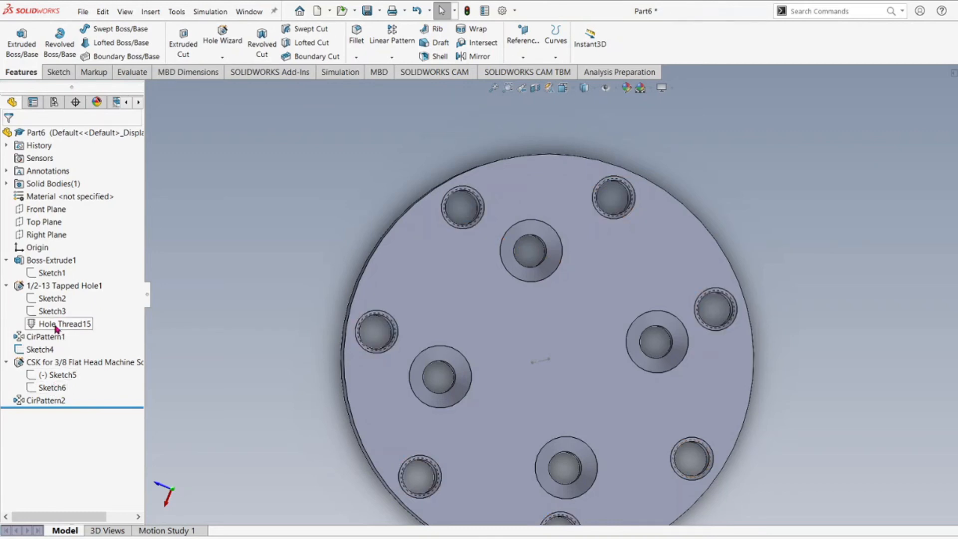
pyautogui.click(60, 377)
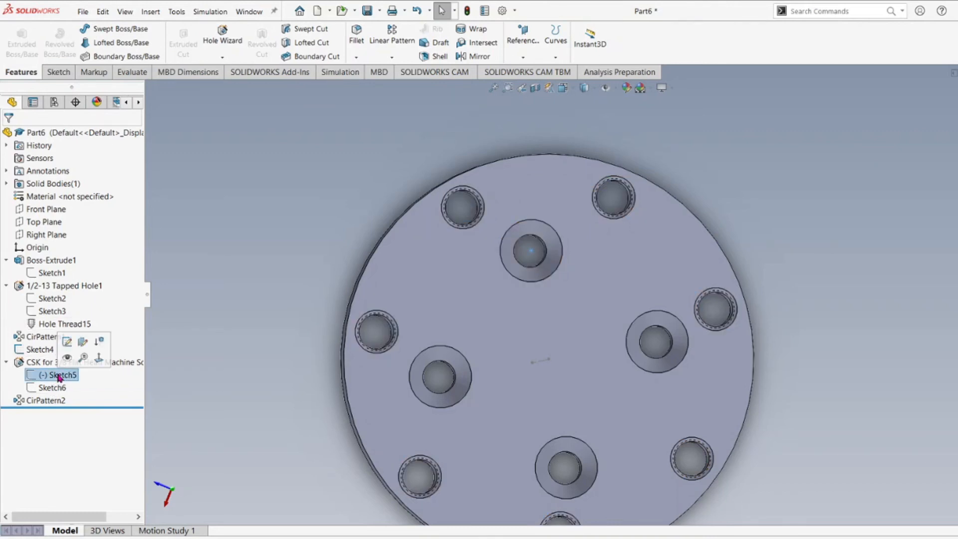
pyautogui.click(53, 387)
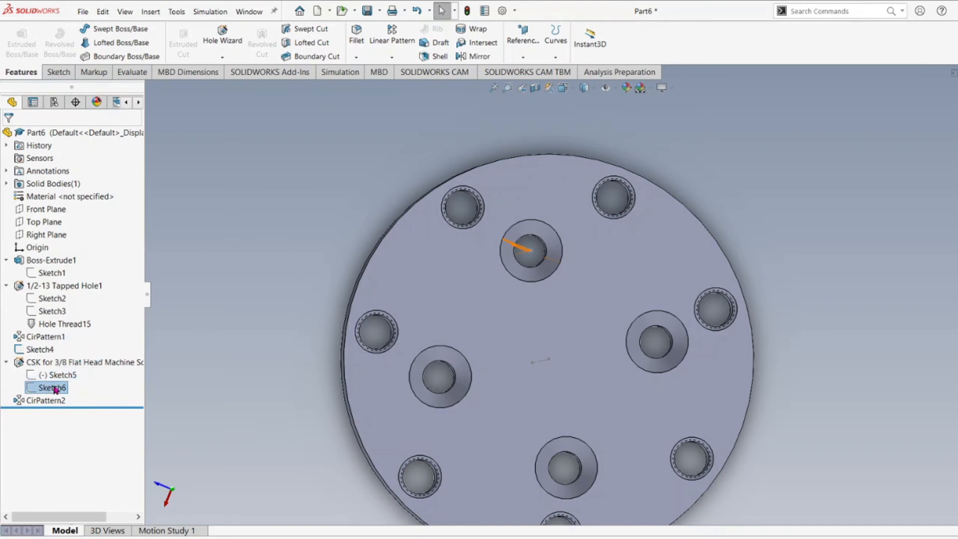
pyautogui.moveTo(534, 301)
pyautogui.mouseDown(button='middle')
pyautogui.moveTo(581, 338)
pyautogui.moveTo(554, 320)
pyautogui.moveTo(524, 239)
pyautogui.mouseUp(button='middle')
pyautogui.scroll(5, 524, 240)
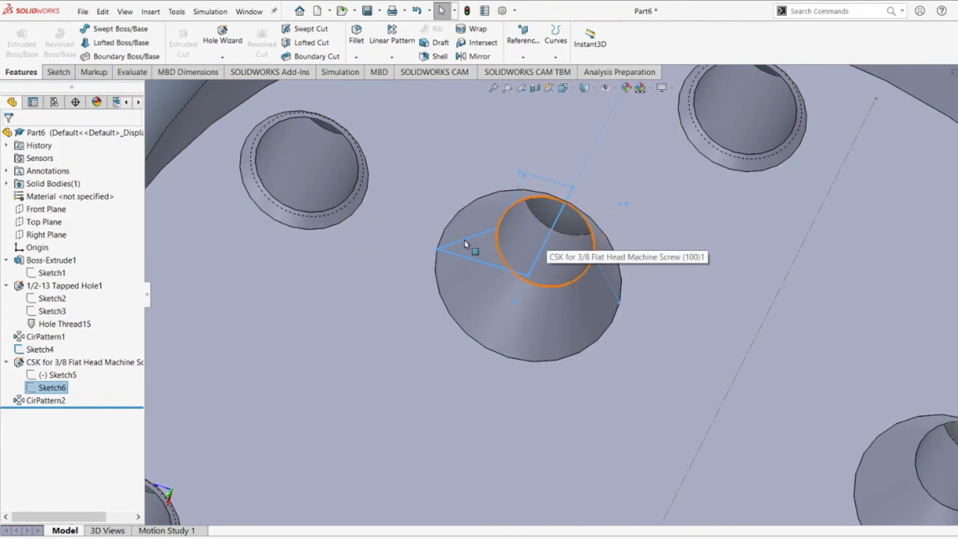
# Step: Edit the countersunk hole's position sketch in a face-on view and move its point to about x -0.30, y 1.62
pyautogui.click(55, 375)
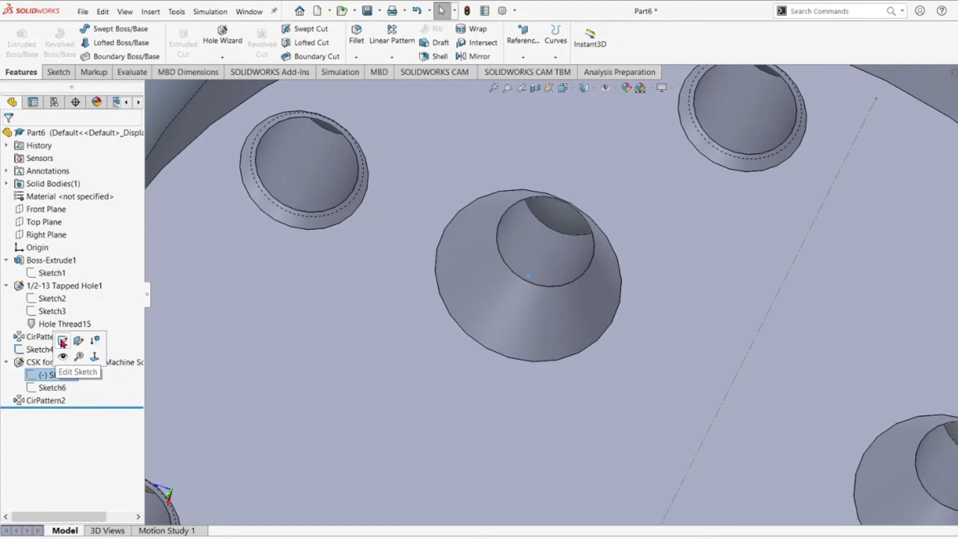
pyautogui.click(94, 357)
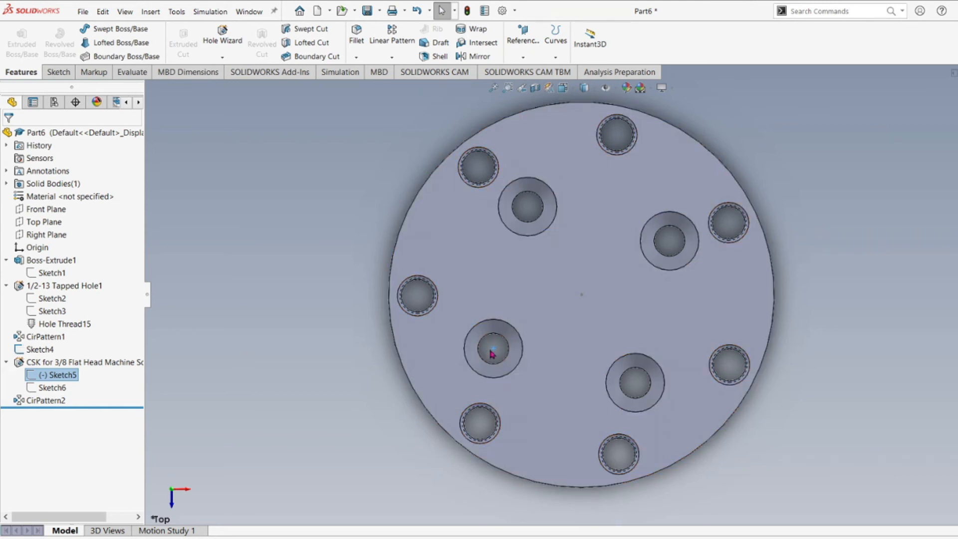
pyautogui.rightClick(53, 378)
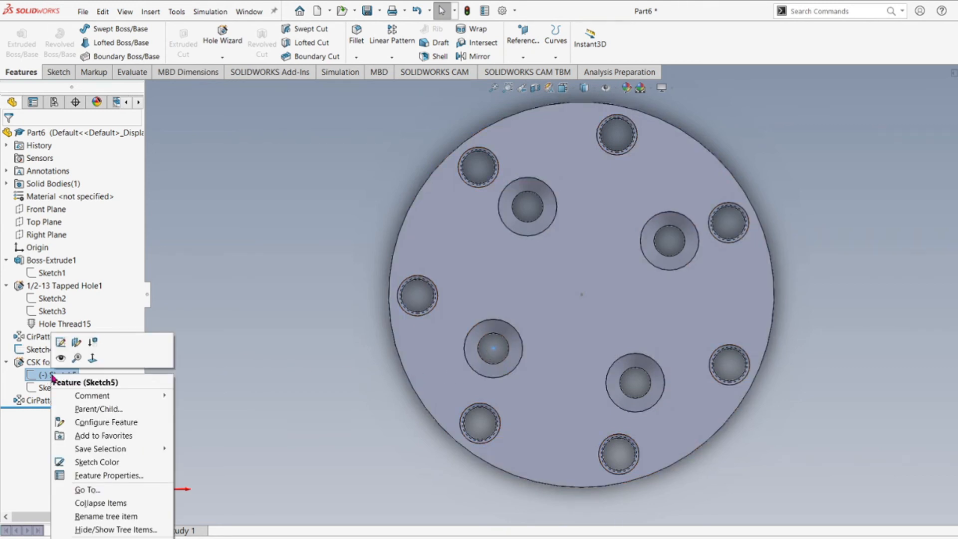
pyautogui.click(60, 342)
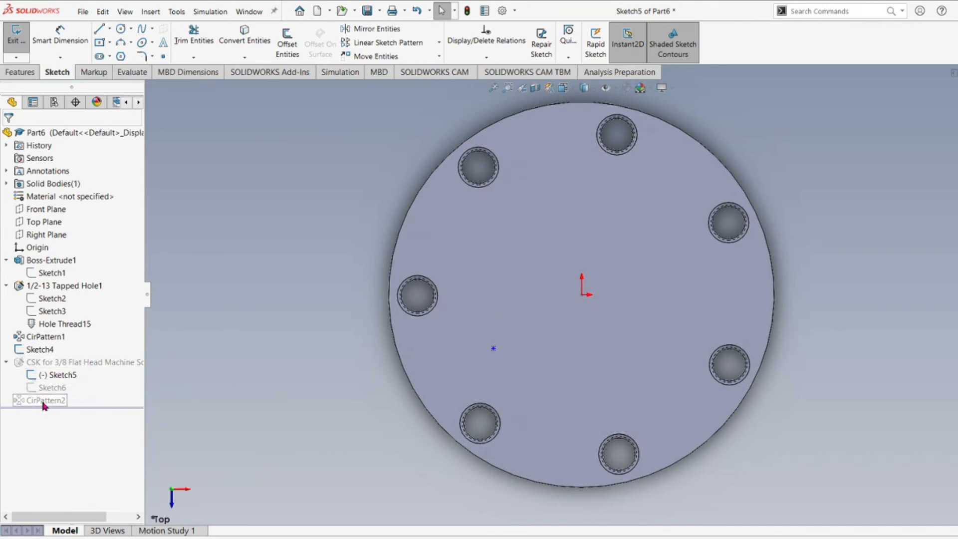
pyautogui.moveTo(46, 407)
pyautogui.moveTo(526, 232)
pyautogui.mouseDown()
pyautogui.moveTo(571, 176)
pyautogui.moveTo(558, 170)
pyautogui.mouseUp()
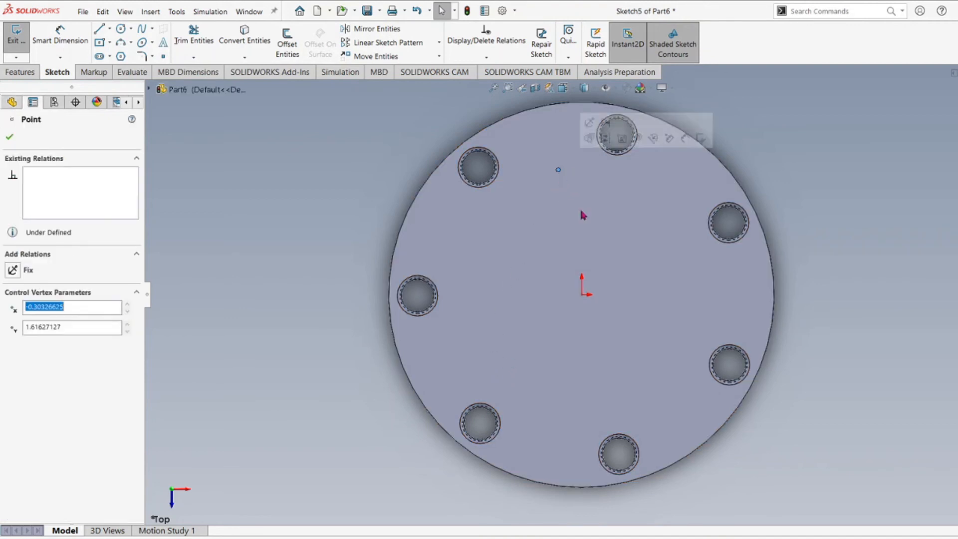
# Step: Draw a vertical centerline about 3.81 in long from the origin up past the disc's edge in the position sketch
pyautogui.click(110, 28)
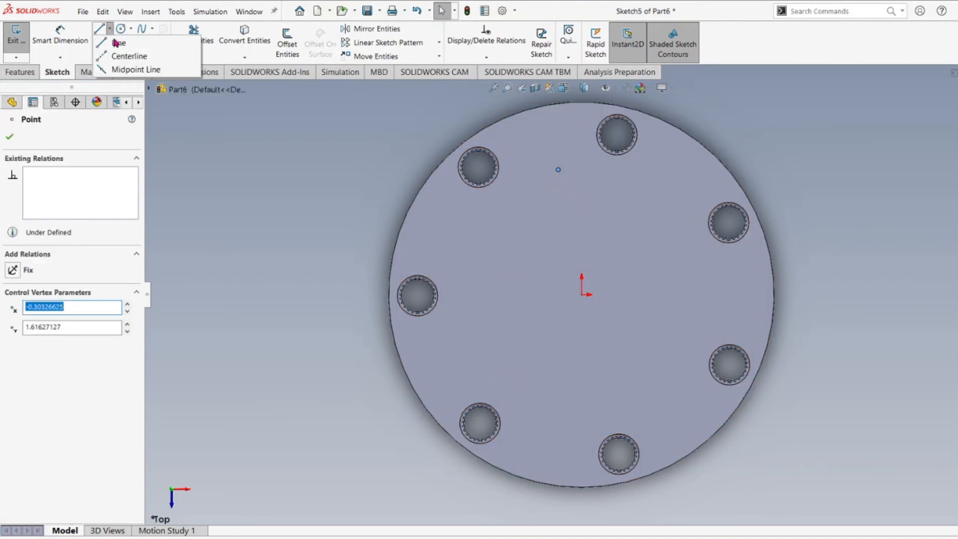
pyautogui.click(118, 56)
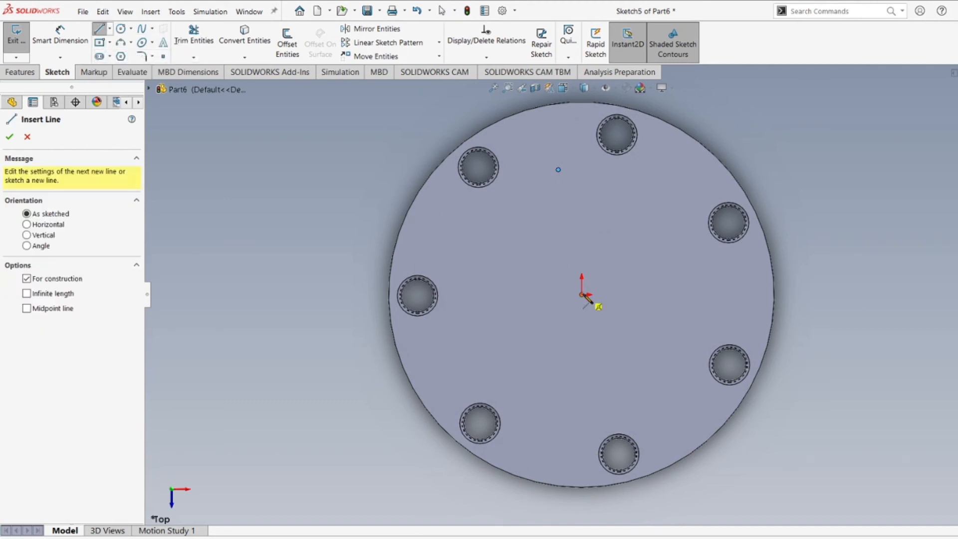
pyautogui.click(583, 294)
pyautogui.scroll(5, 582, 294)
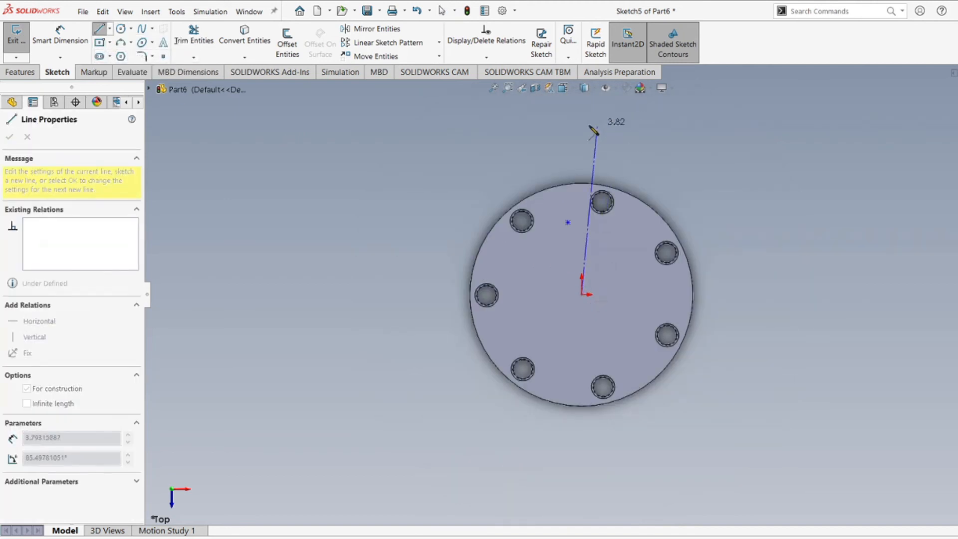
pyautogui.click(581, 124)
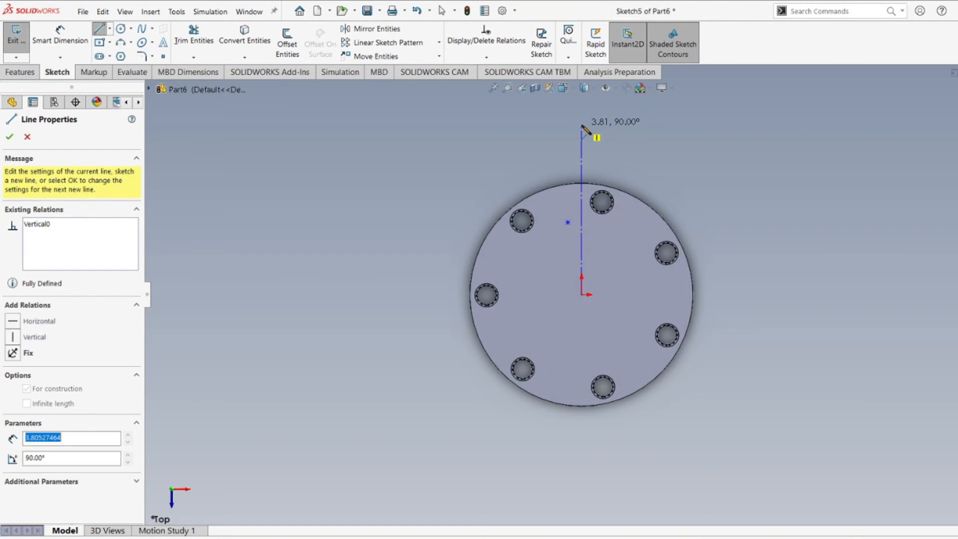
pyautogui.click(511, 146)
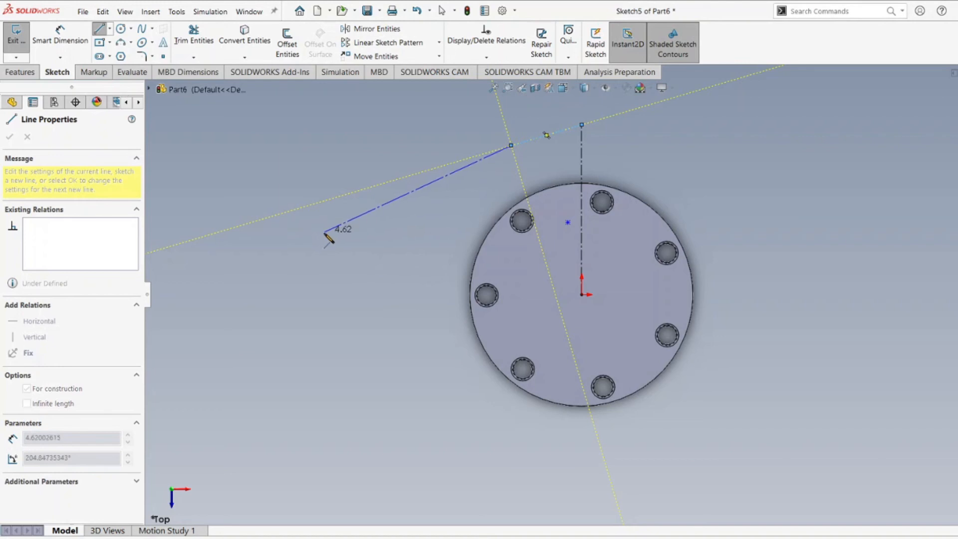
pyautogui.press('Escape')
pyautogui.press('Escape')
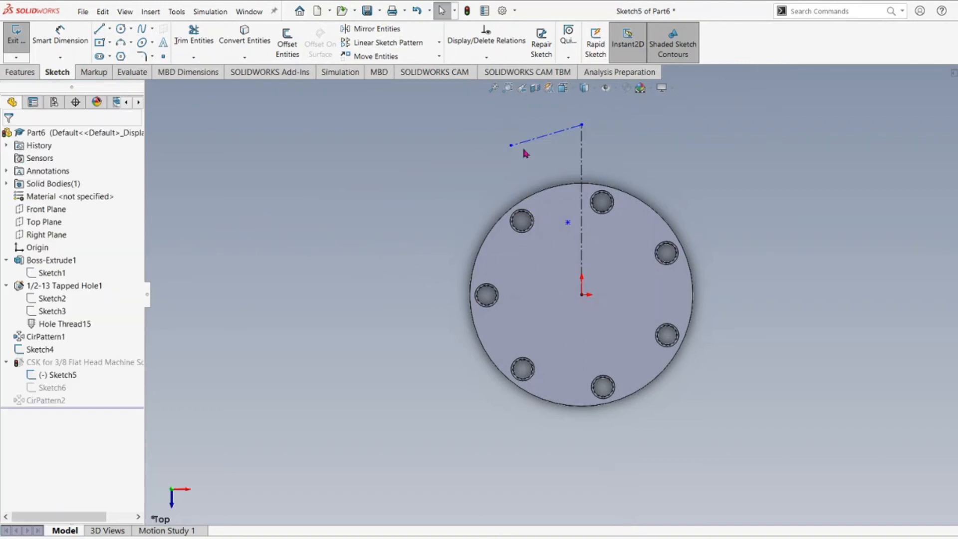
# Step: Delete the slanted centerline segment attached to the upper end of the vertical centerline
pyautogui.click(544, 141)
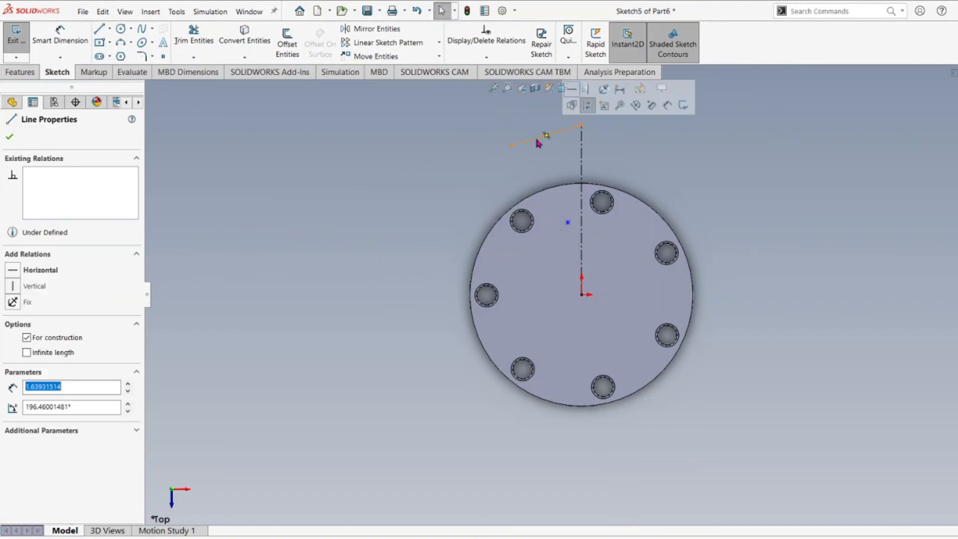
pyautogui.rightClick(538, 143)
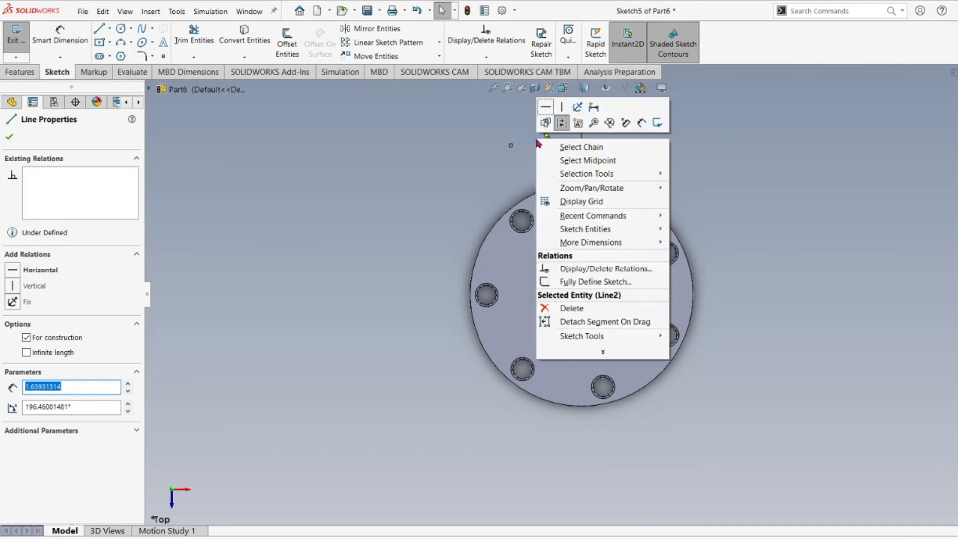
pyautogui.click(570, 308)
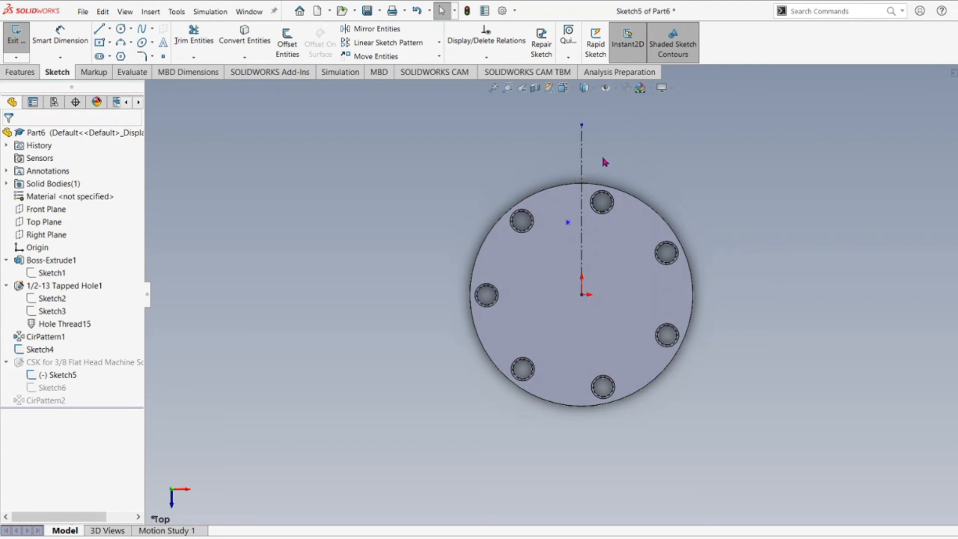
pyautogui.click(583, 162)
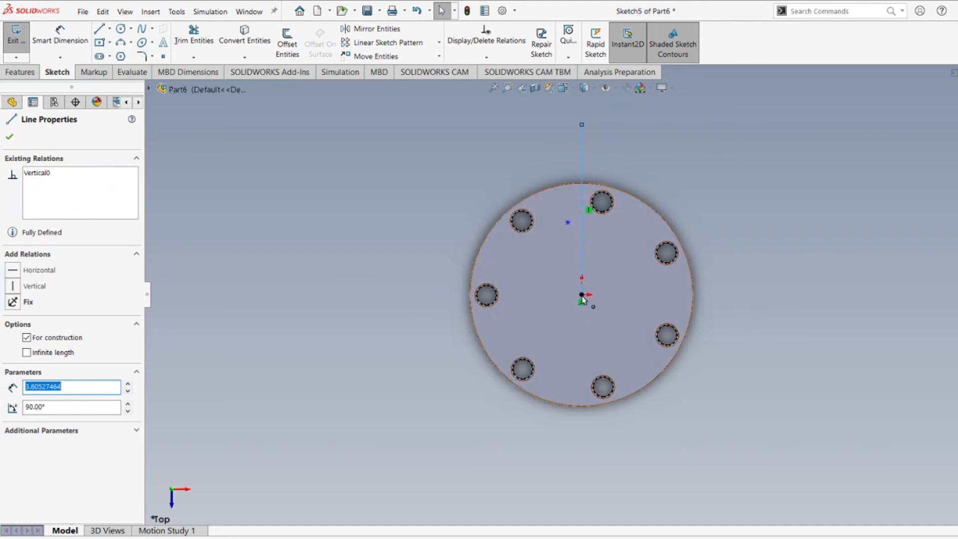
pyautogui.click(10, 136)
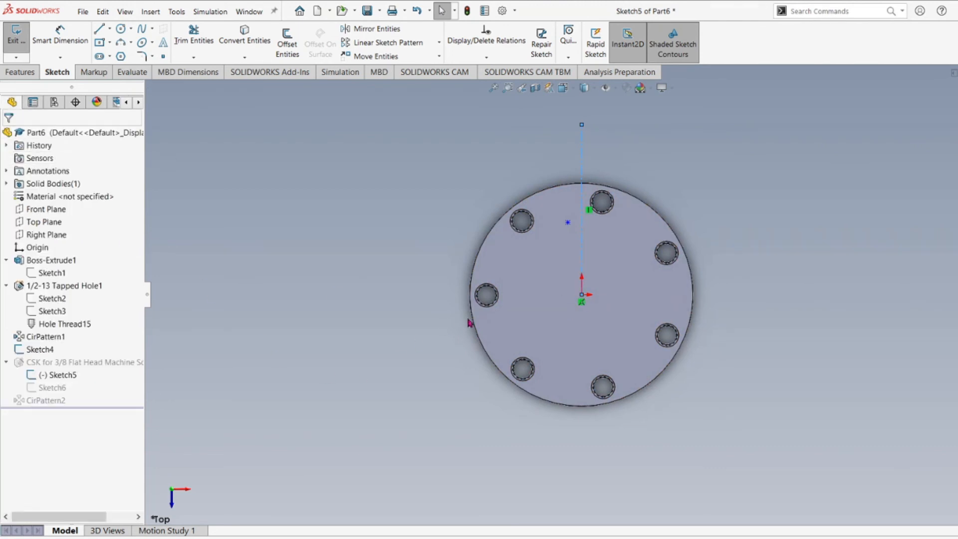
pyautogui.click(647, 164)
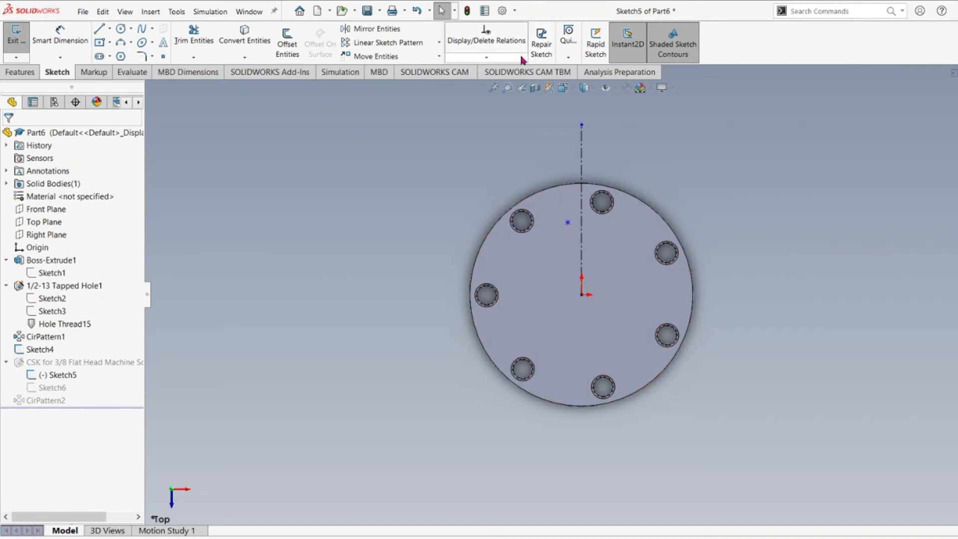
# Step: Add a Coincident relation between the countersunk hole's point and the vertical centerline
pyautogui.click(488, 57)
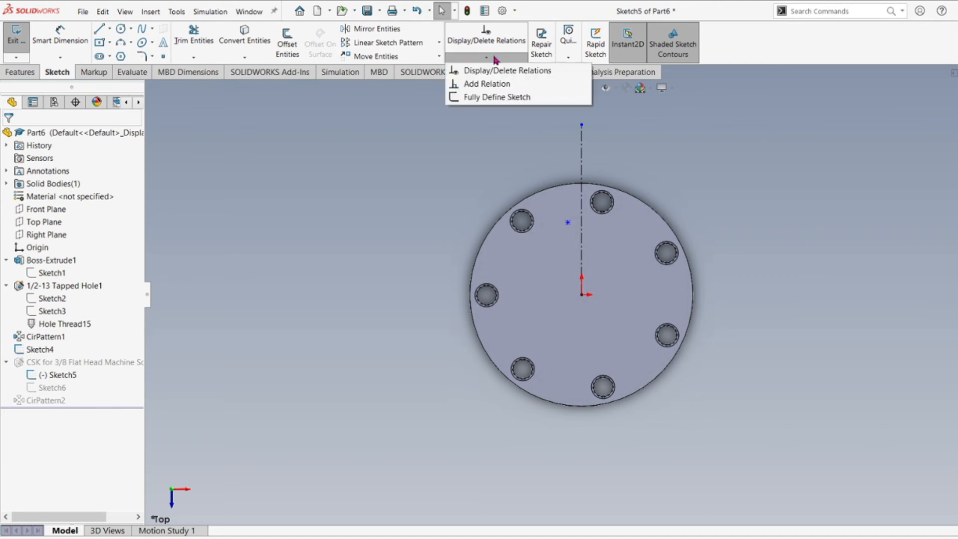
pyautogui.click(487, 85)
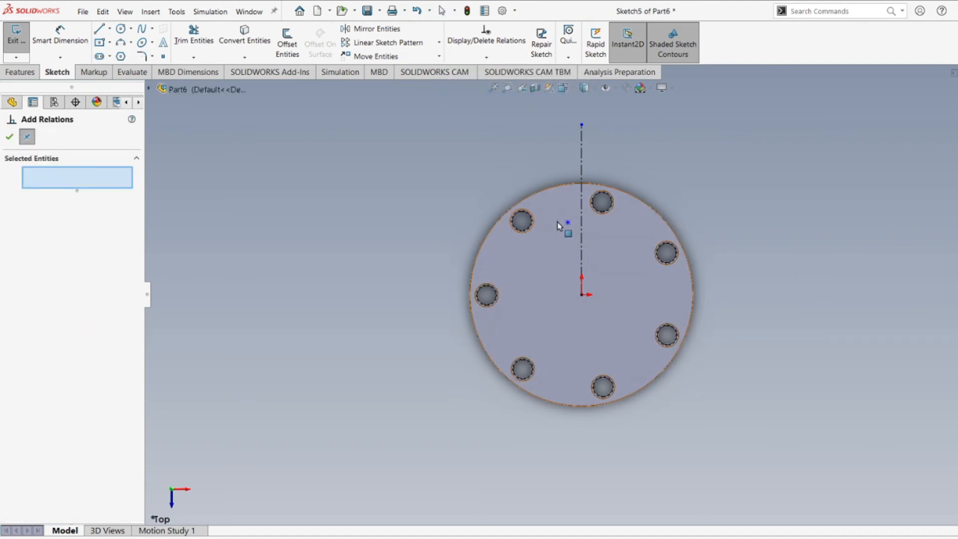
pyautogui.click(582, 219)
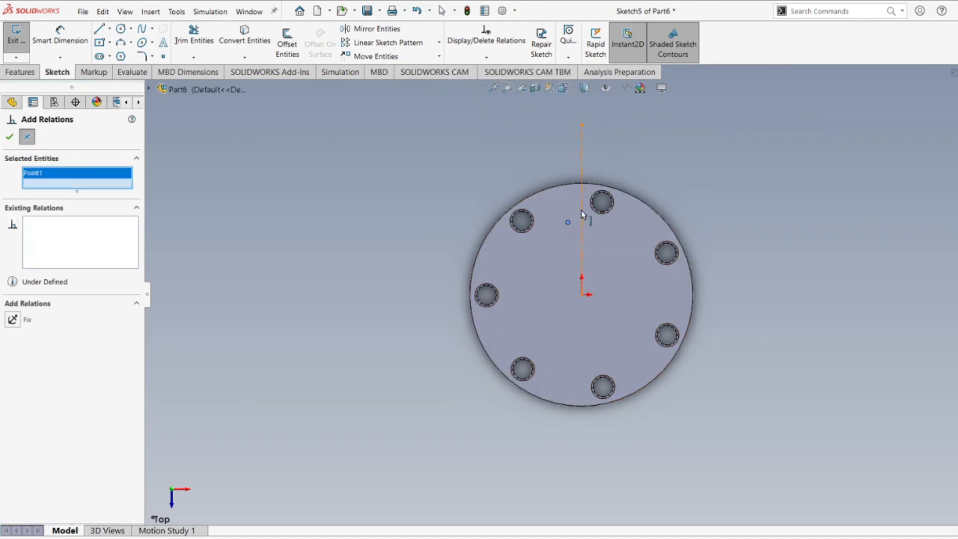
pyautogui.click(568, 223)
pyautogui.click(46, 347)
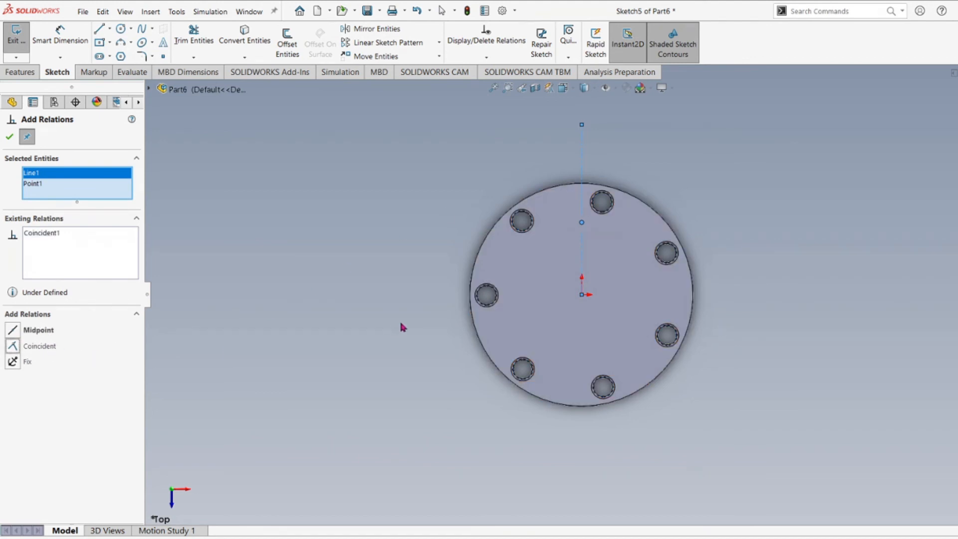
# Step: Dimension the countersunk hole's point 1.312 in vertically from the origin with Smart Dimension
pyautogui.click(9, 137)
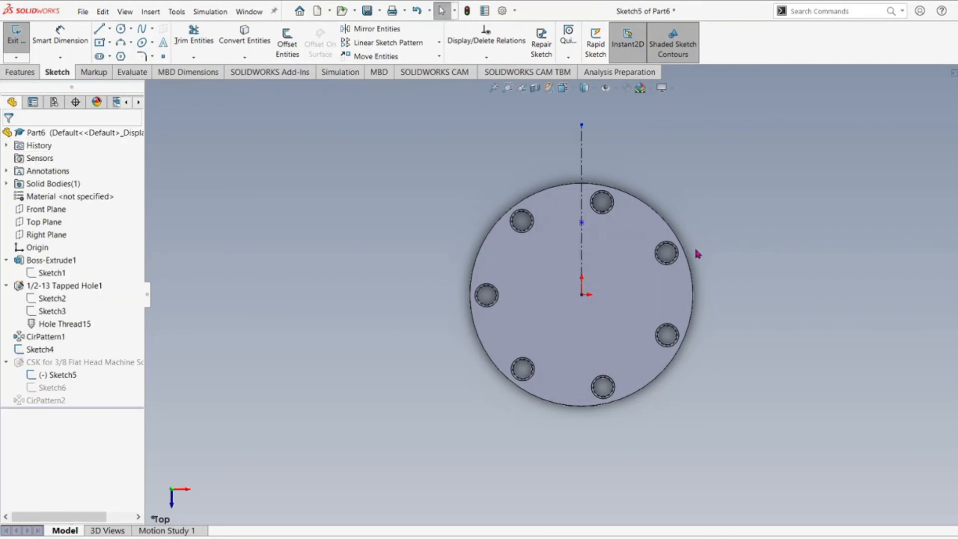
pyautogui.scroll(3, 603, 245)
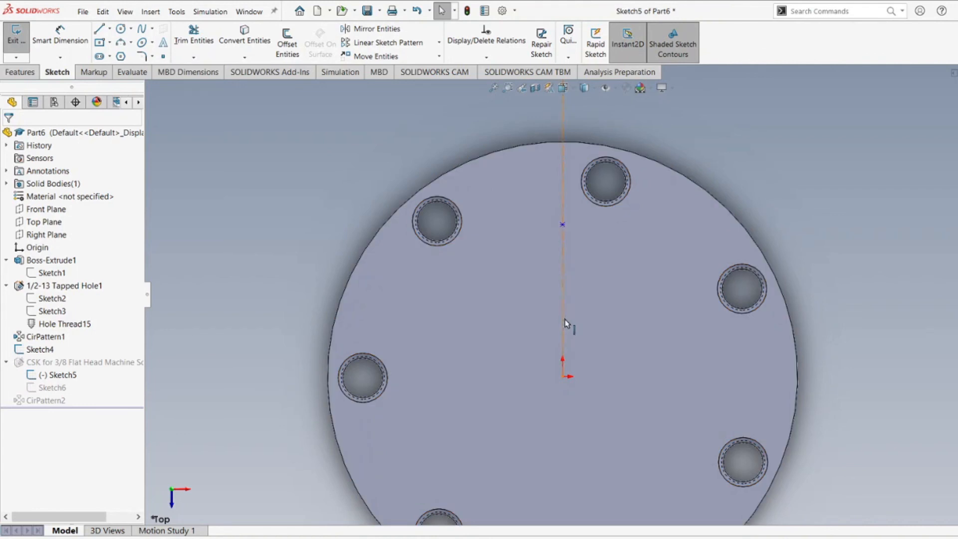
pyautogui.click(59, 35)
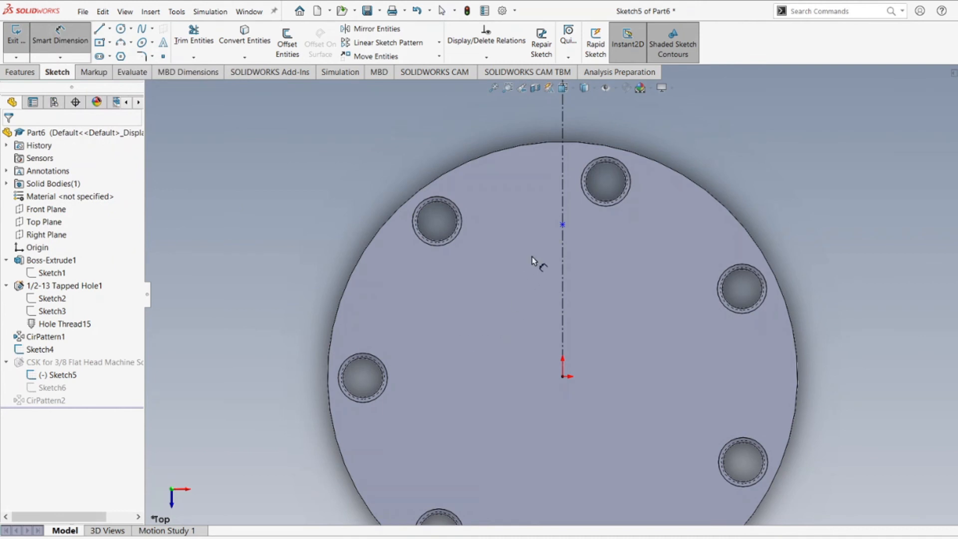
pyautogui.click(562, 224)
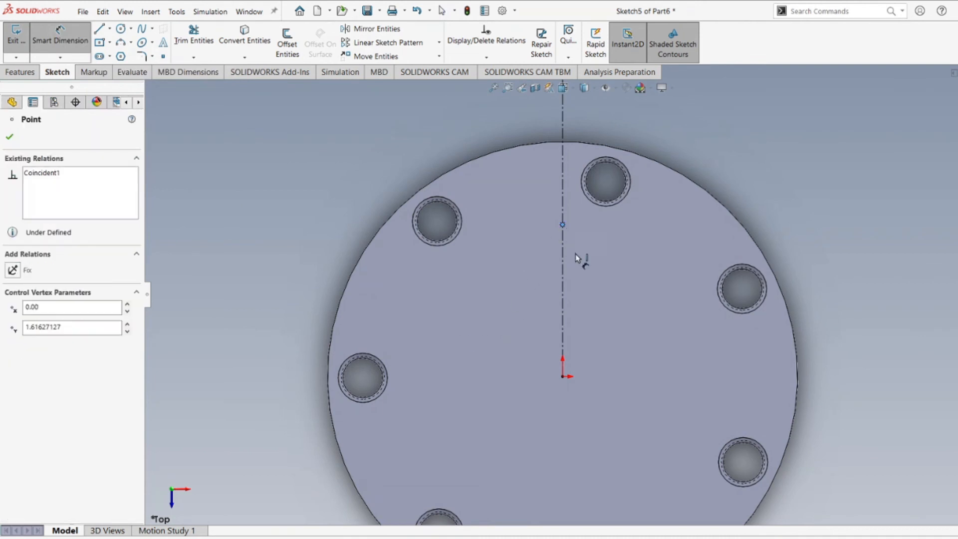
pyautogui.click(564, 378)
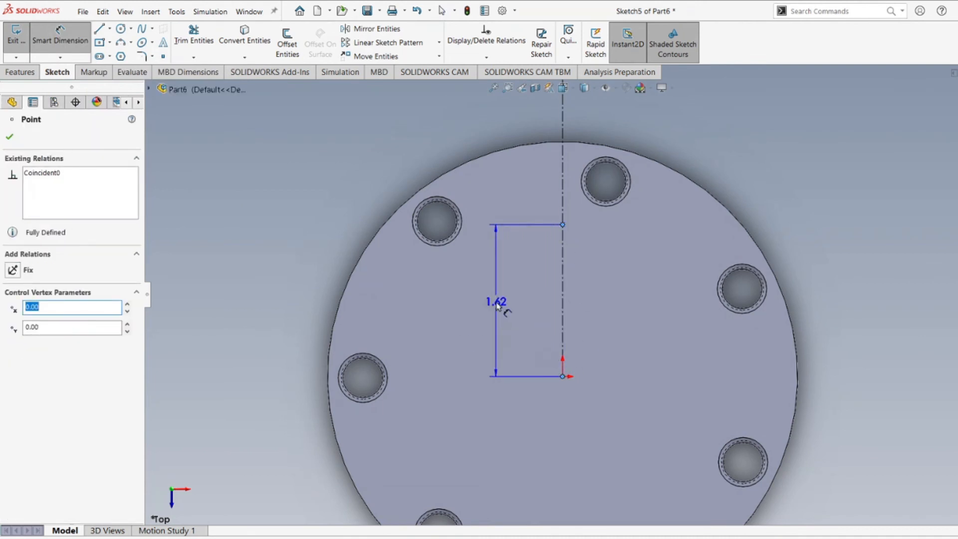
pyautogui.click(508, 306)
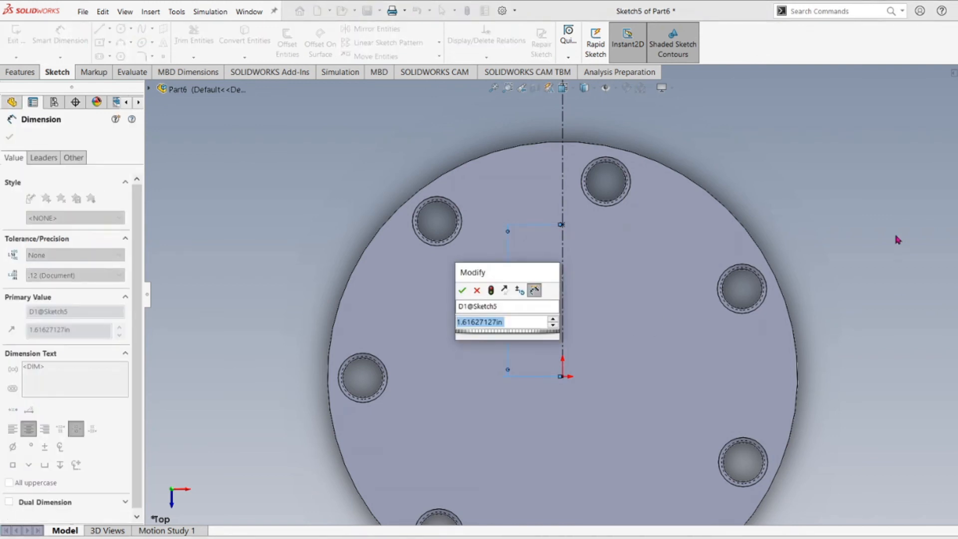
pyautogui.write('1.312')
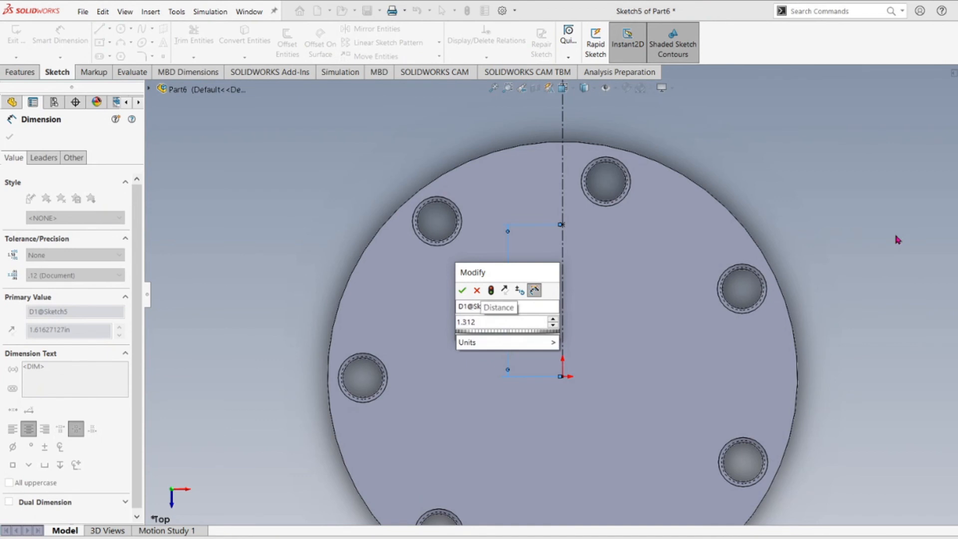
pyautogui.press('Return')
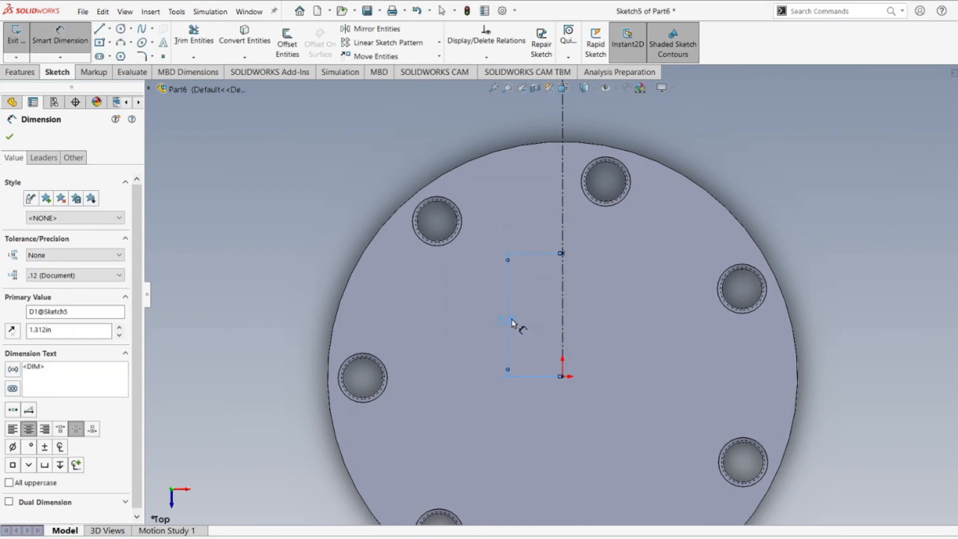
# Step: Change the distance between the hole's point and the origin to 1+(7/16) in
pyautogui.press('Escape')
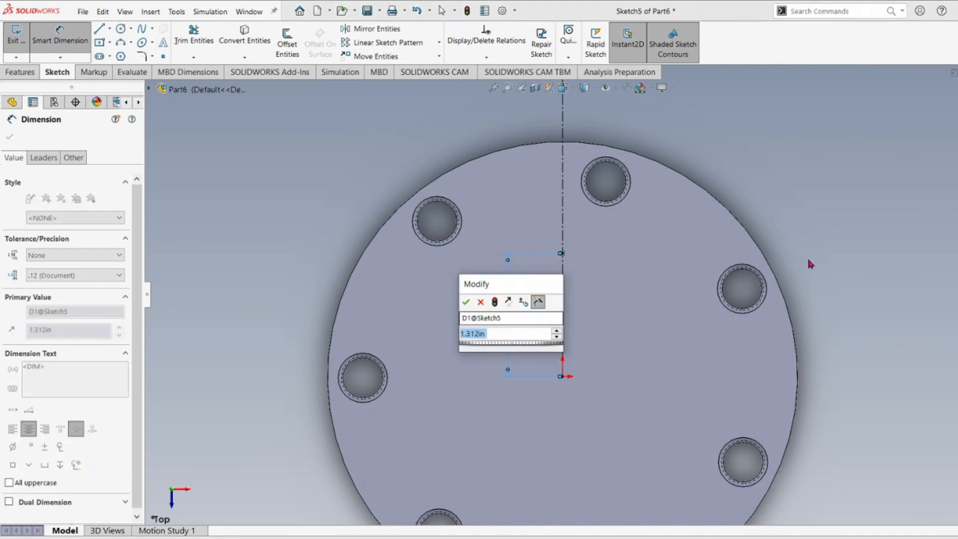
pyautogui.write('1.437')
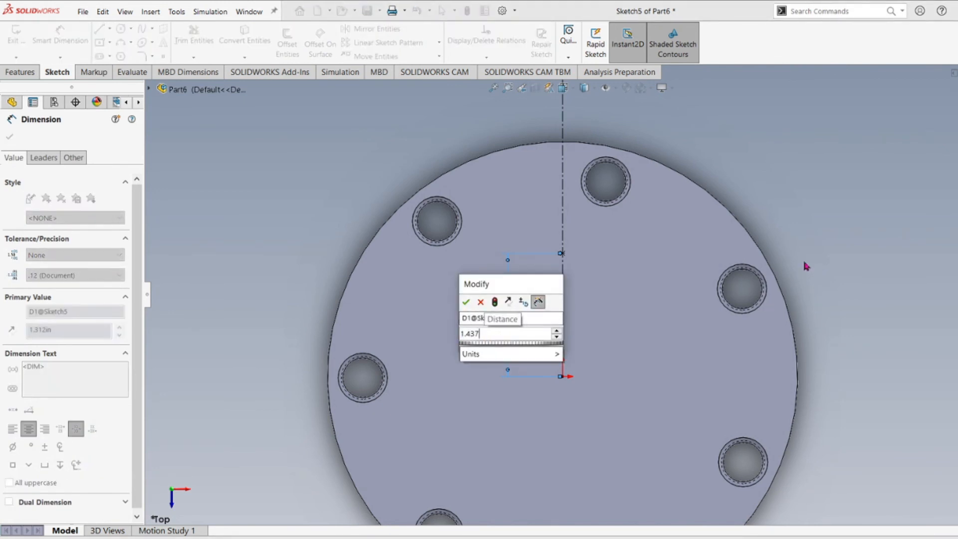
pyautogui.press('BackSpace')
pyautogui.press('BackSpace')
pyautogui.press('BackSpace')
pyautogui.press('BackSpace')
pyautogui.press('BackSpace')
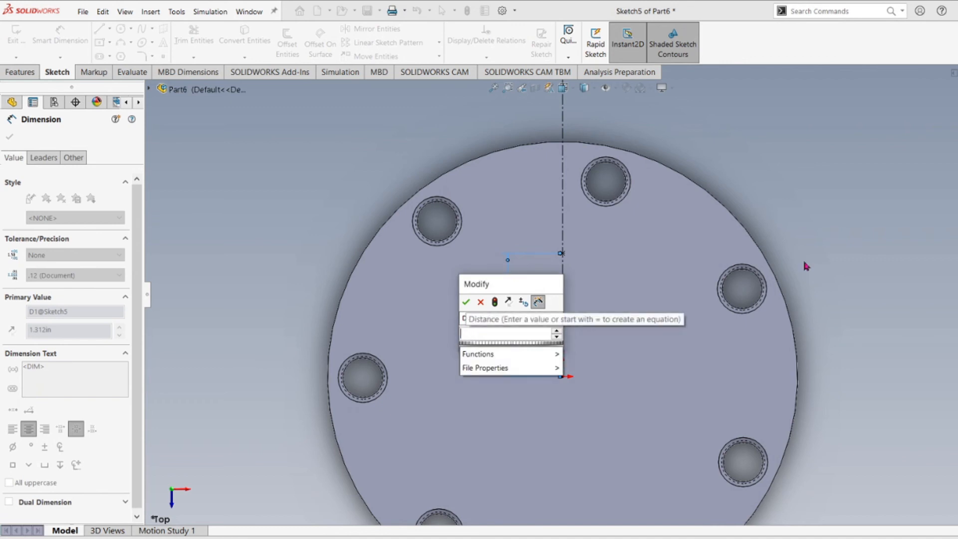
pyautogui.write('1')
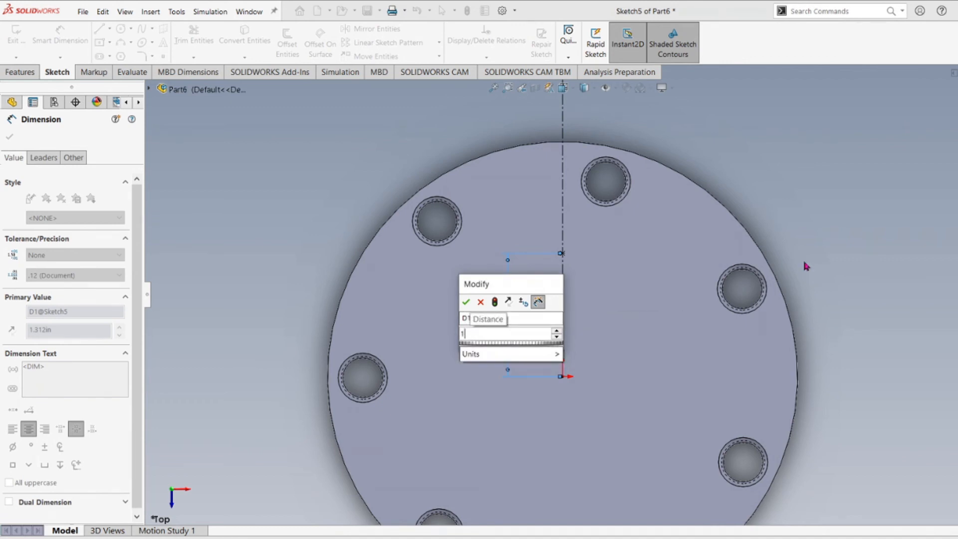
pyautogui.write('+(')
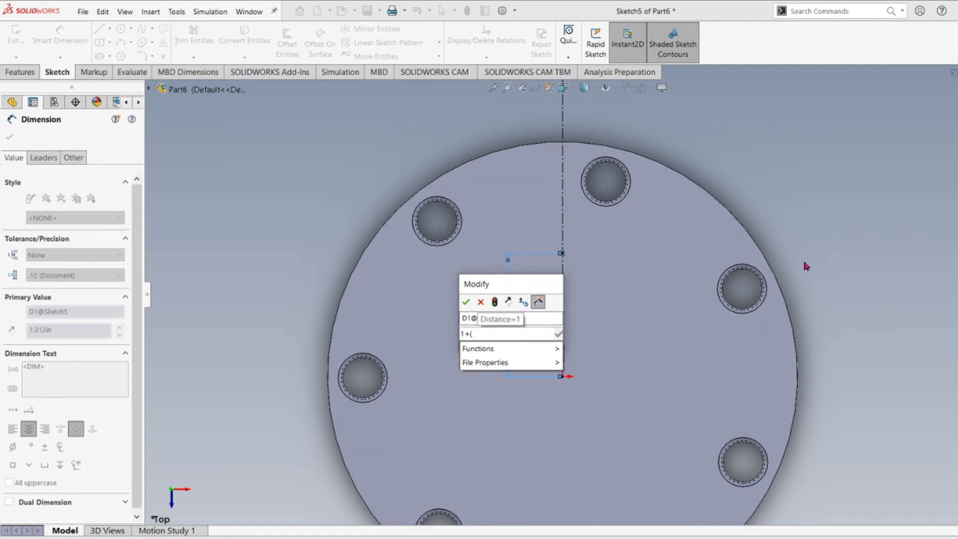
pyautogui.write('7/')
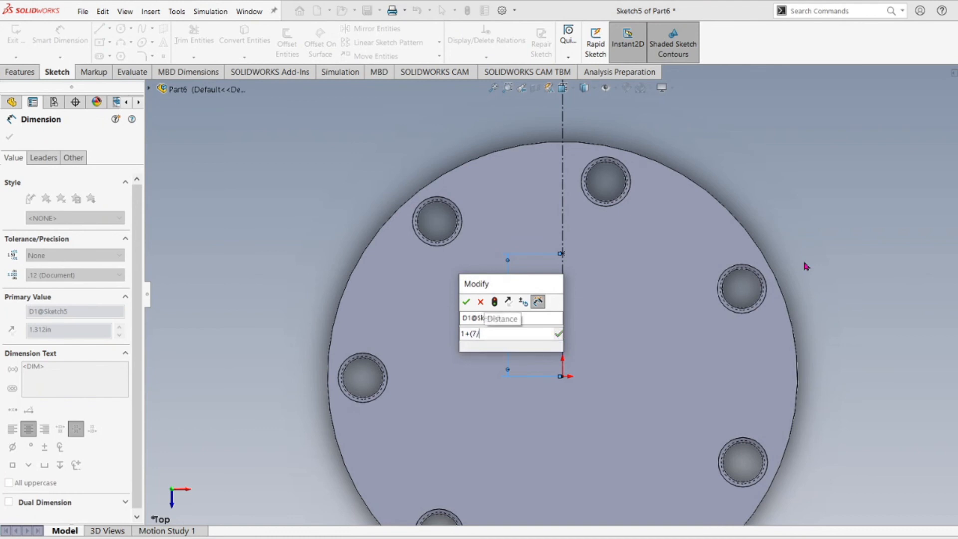
pyautogui.write('16)')
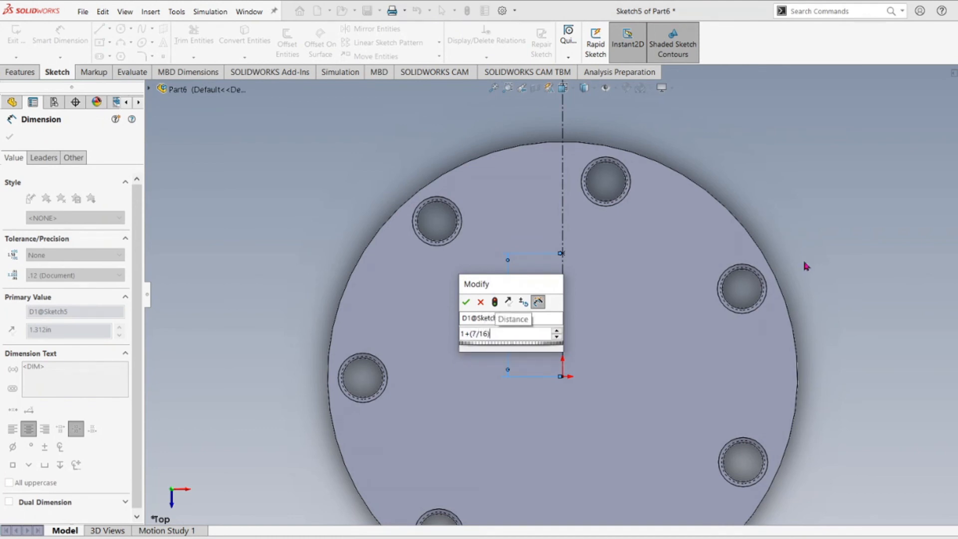
pyautogui.press('Return')
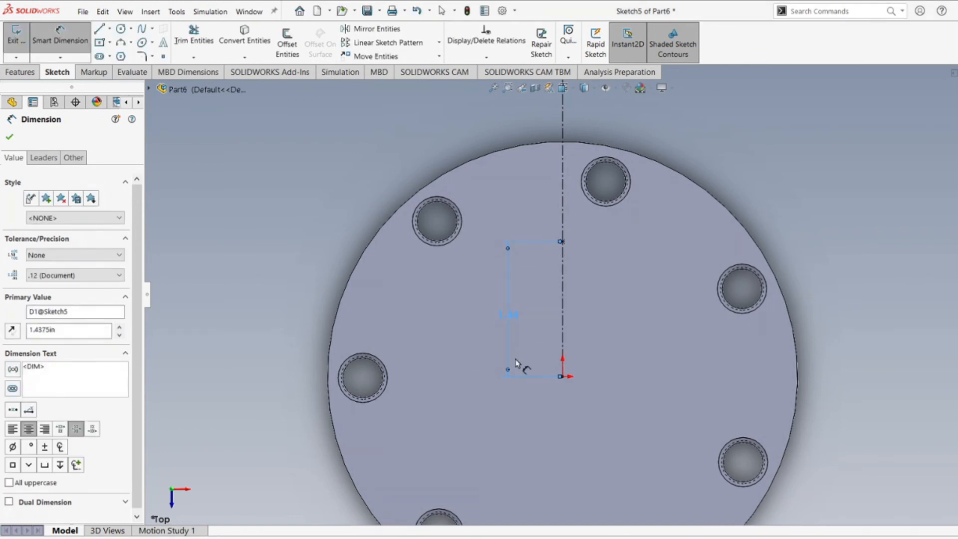
# Step: Check the exact stored value of the point's distance dimension and finish dimensioning
pyautogui.click(574, 321)
pyautogui.doubleClick(514, 317)
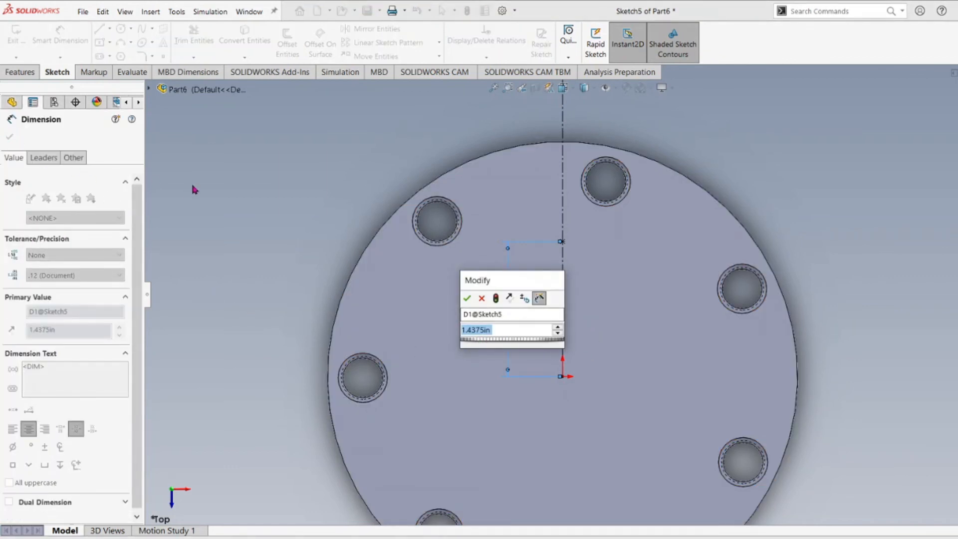
pyautogui.click(464, 301)
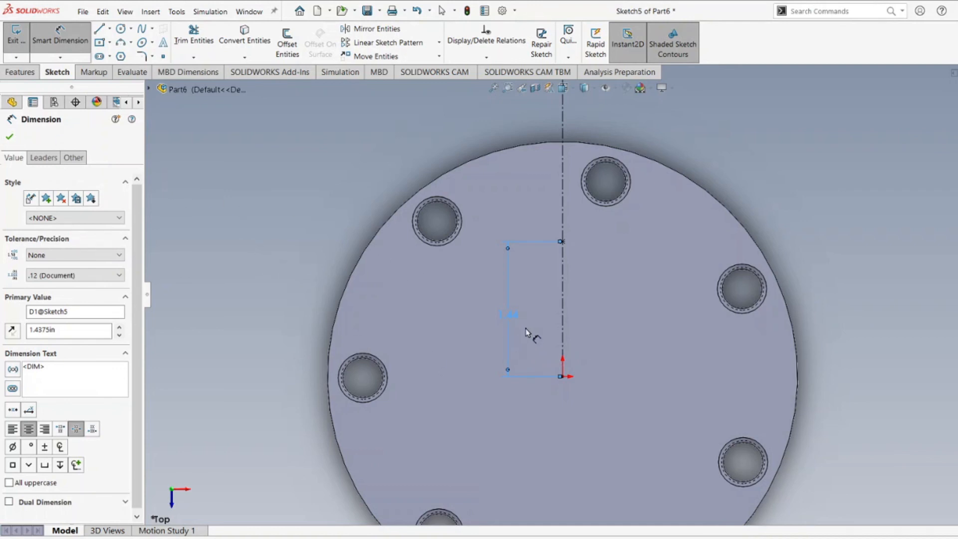
pyautogui.click(9, 136)
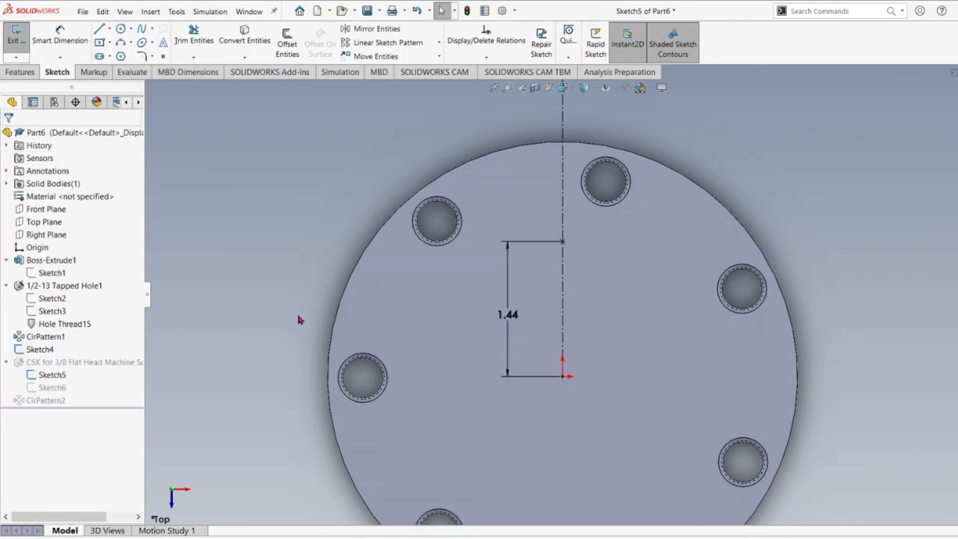
# Step: Exit the position sketch by rebuilding the part, and inspect the patterned countersunk holes from an angled view
pyautogui.scroll(5, 599, 361)
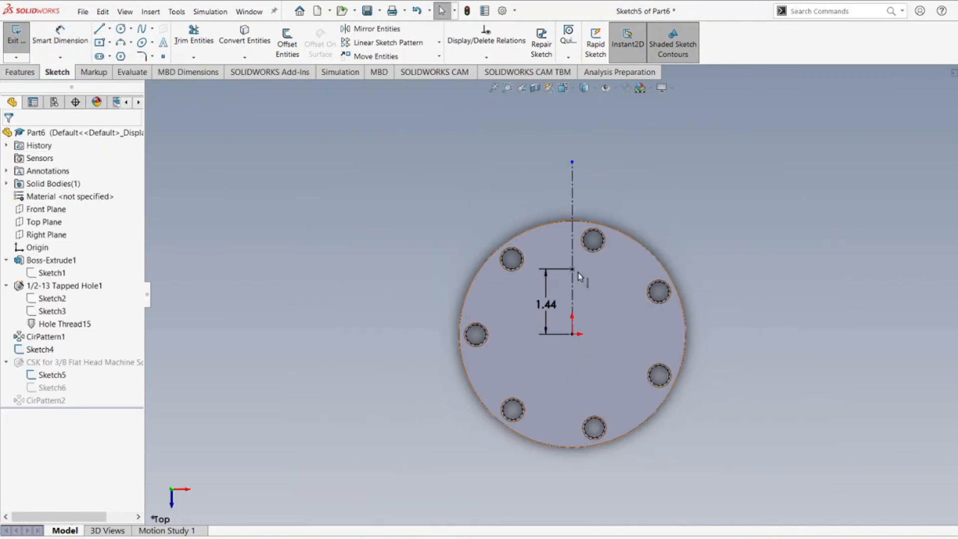
pyautogui.click(467, 12)
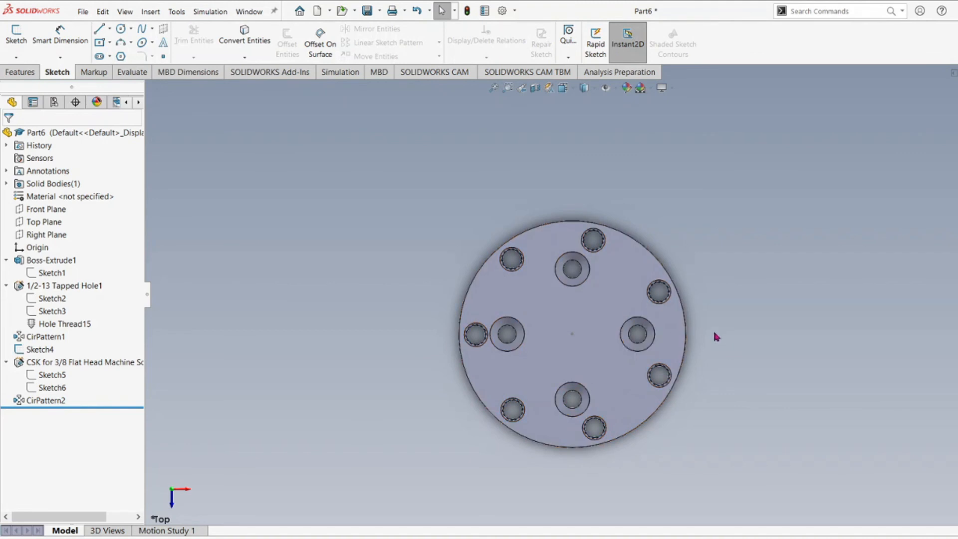
pyautogui.moveTo(703, 331); pyautogui.dragTo(560, 335, button='middle')
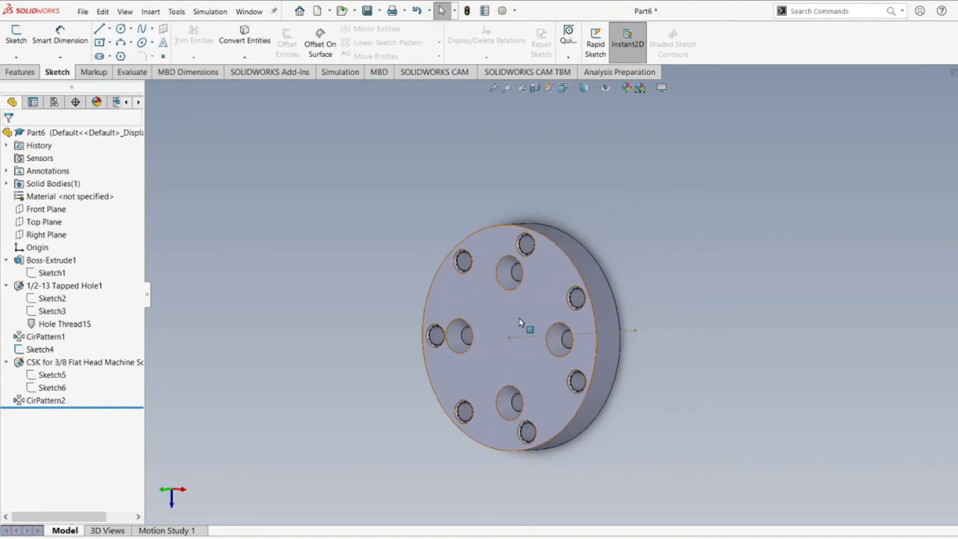
pyautogui.scroll(-5, 529, 327)
pyautogui.scroll(2, 566, 369)
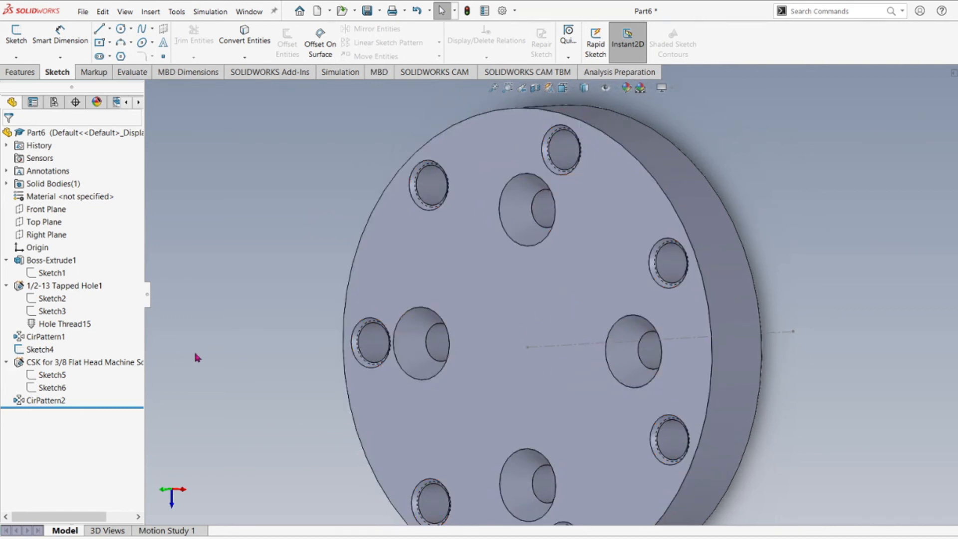
pyautogui.press('f')
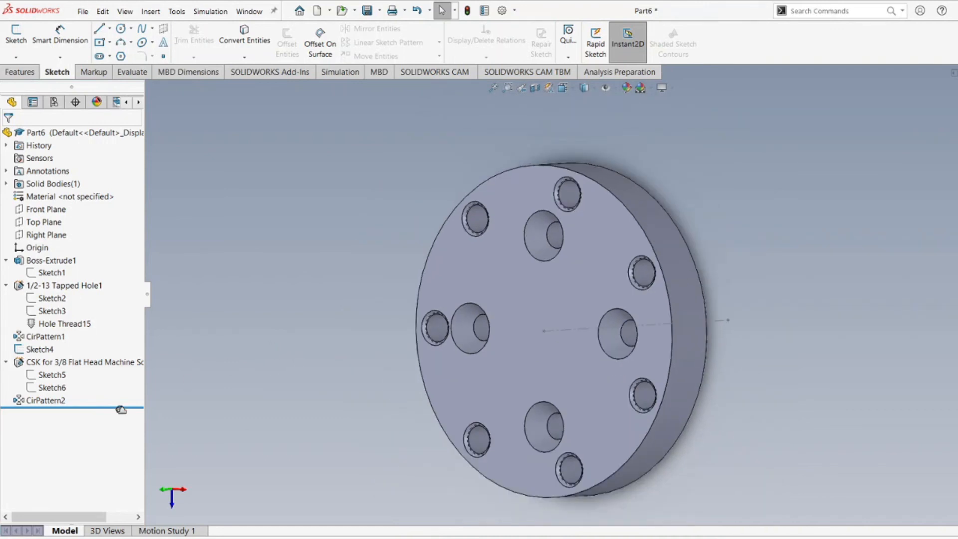
# Step: Set the document's primary dimension precision to three decimal places (.123)
pyautogui.rightClick(68, 451)
pyautogui.click(90, 473)
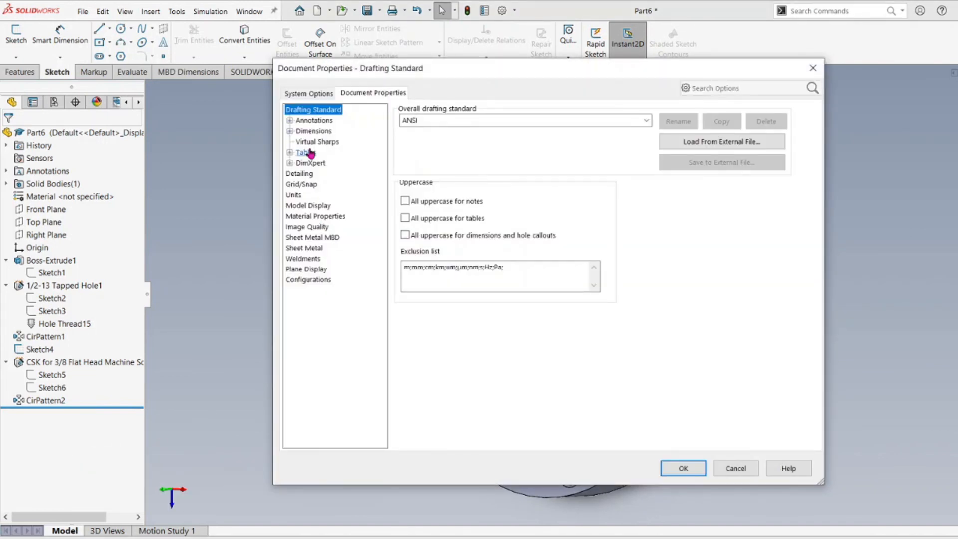
pyautogui.click(315, 132)
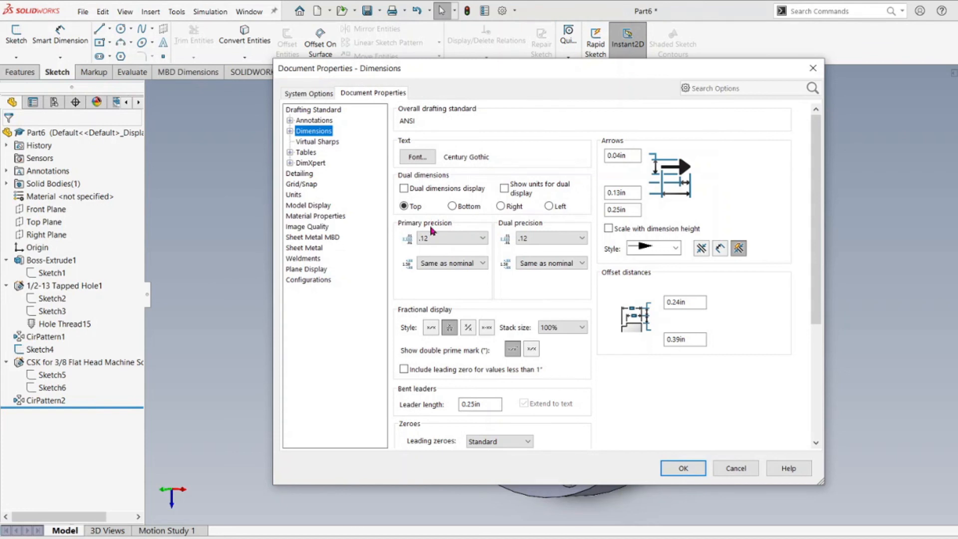
pyautogui.click(437, 239)
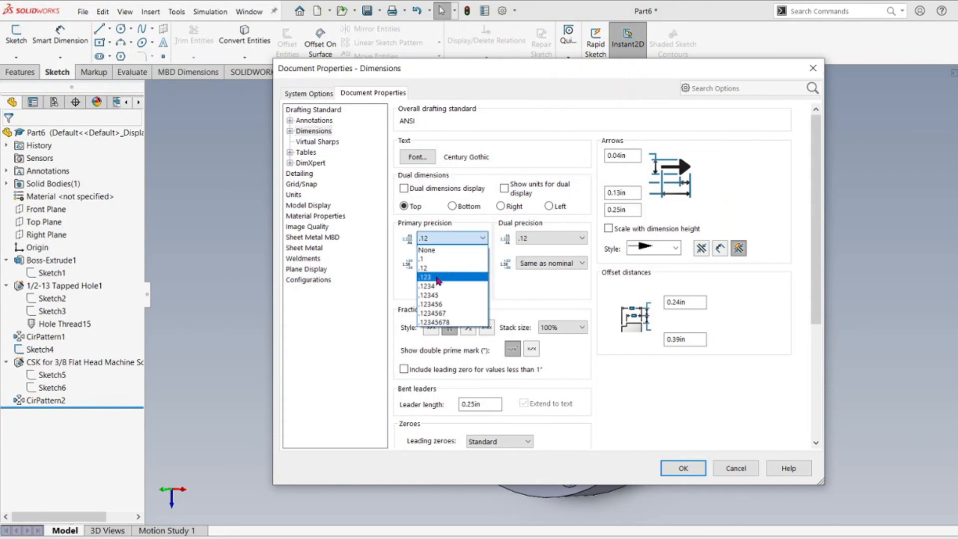
pyautogui.click(438, 278)
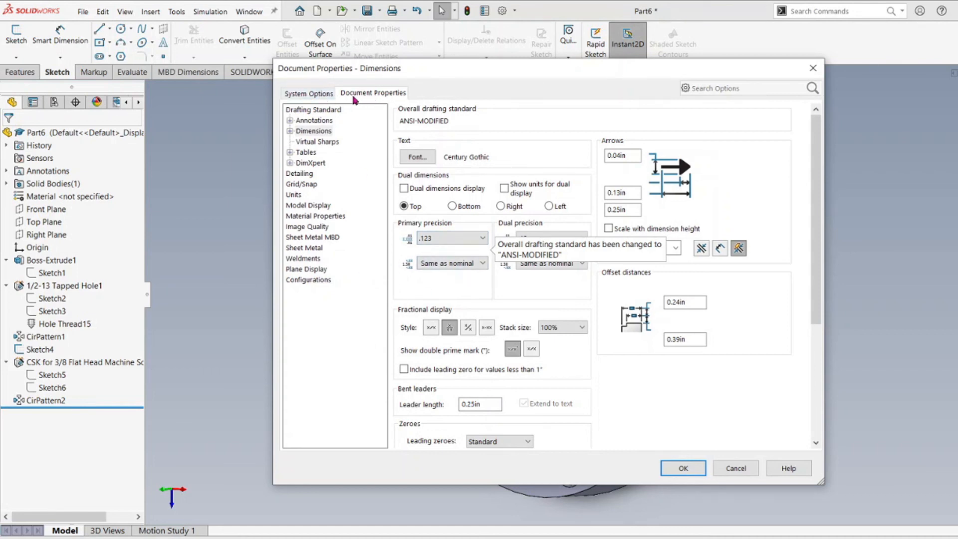
pyautogui.click(699, 468)
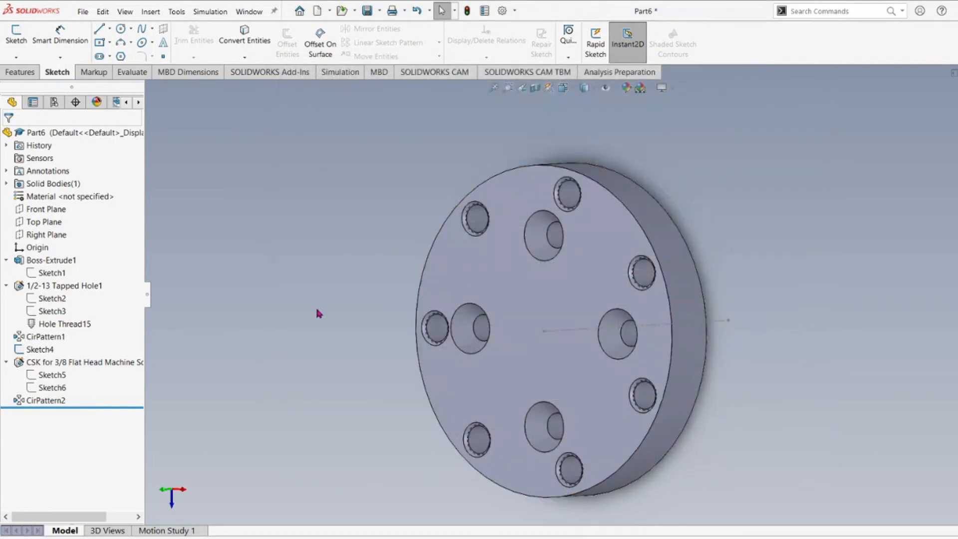
# Step: Open the countersunk hole's position sketch to check how its distance dimension is displayed, and exit with a rebuild
pyautogui.rightClick(59, 376)
pyautogui.click(70, 340)
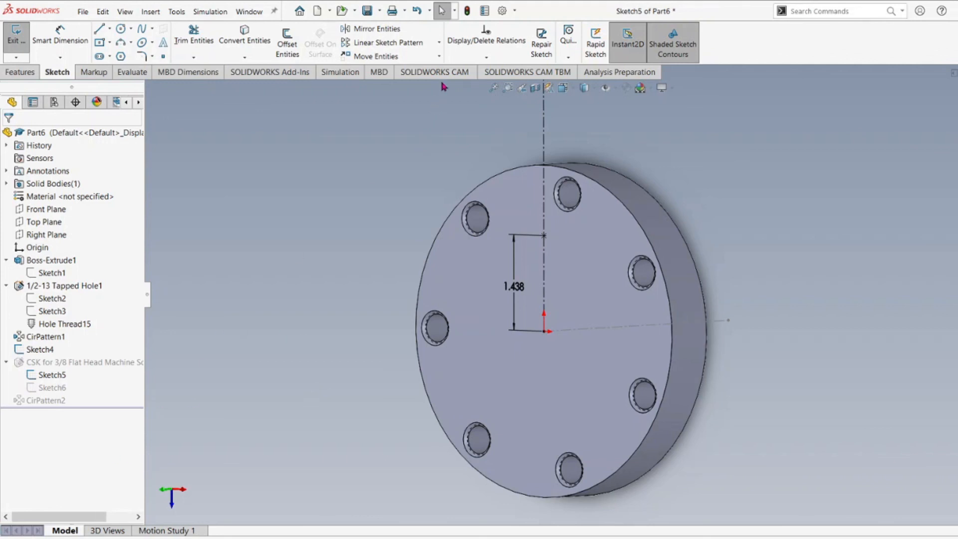
pyautogui.click(467, 10)
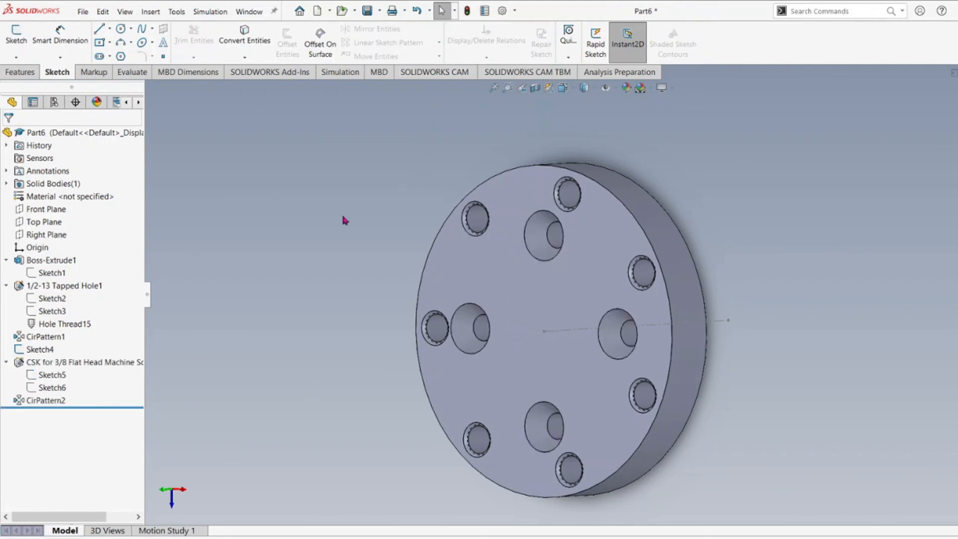
# Step: Set the document's primary dimension precision to five decimal places (.12345)
pyautogui.rightClick(74, 452)
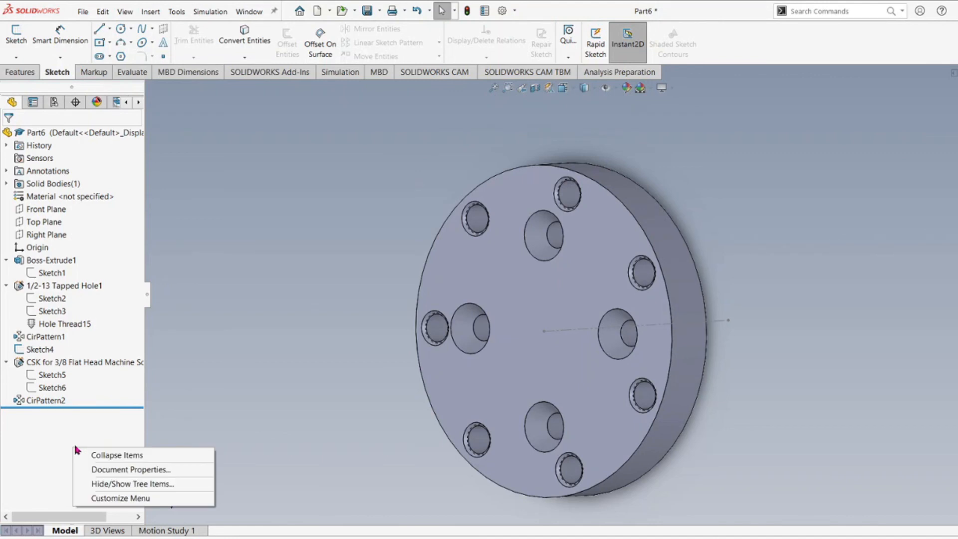
pyautogui.click(102, 467)
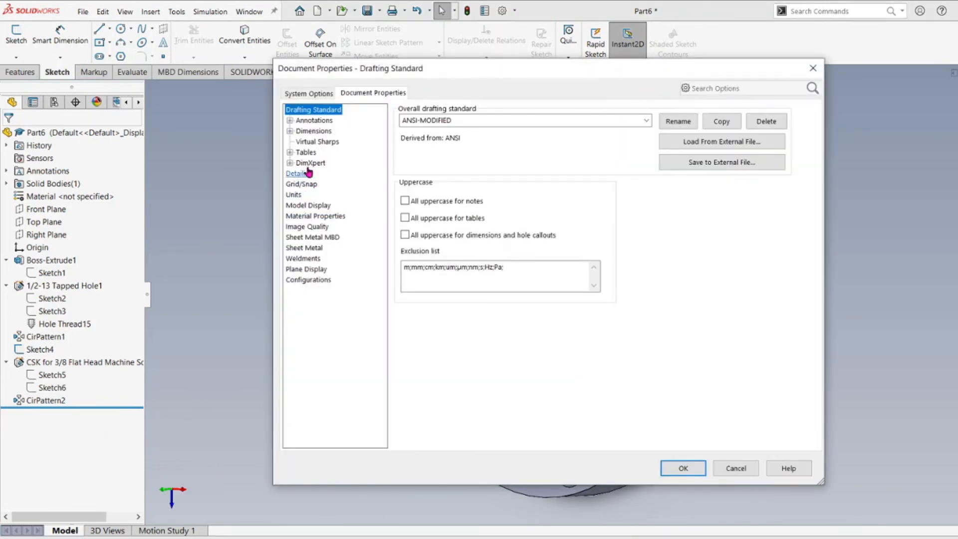
pyautogui.click(308, 133)
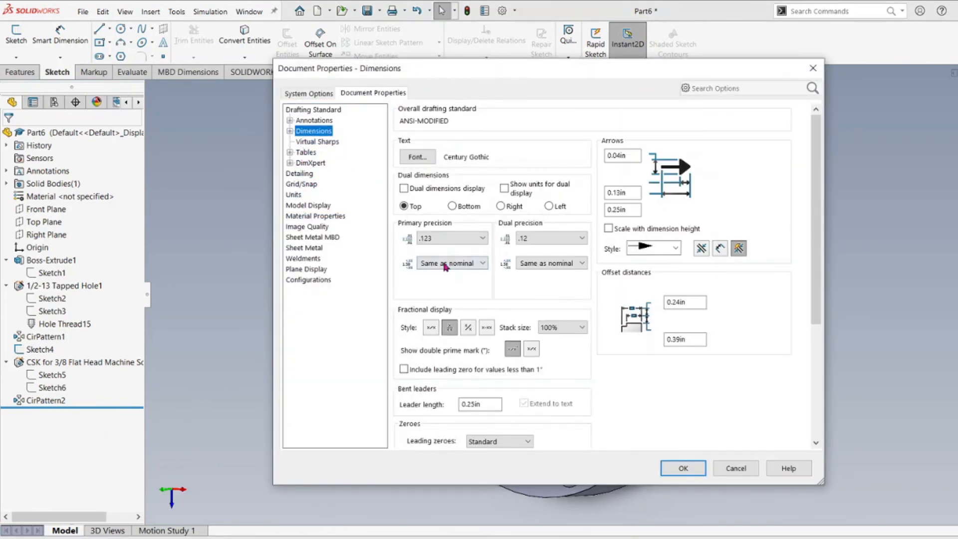
pyautogui.click(447, 238)
pyautogui.click(439, 295)
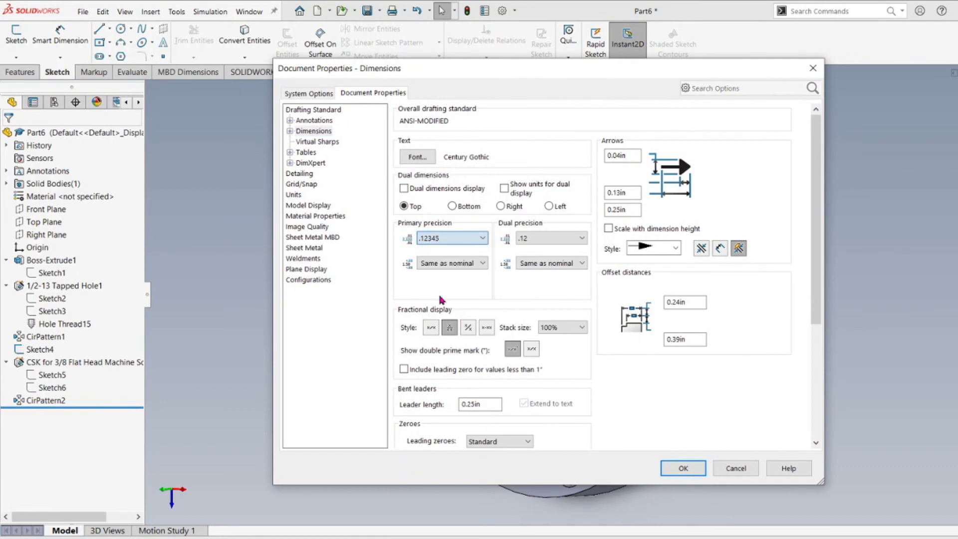
pyautogui.click(677, 469)
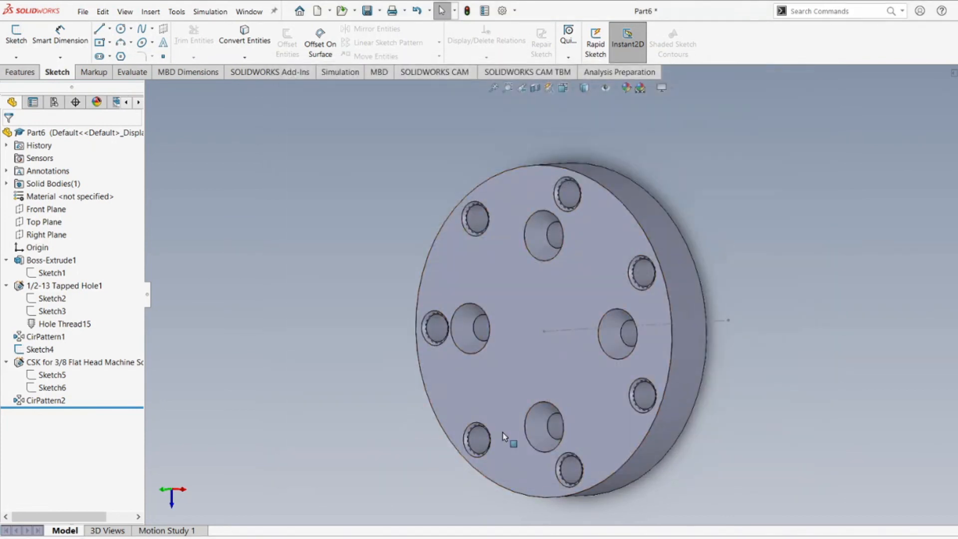
# Step: Open the countersunk hole's position sketch to check its distance dimension at the new precision, and exit with a rebuild
pyautogui.rightClick(59, 376)
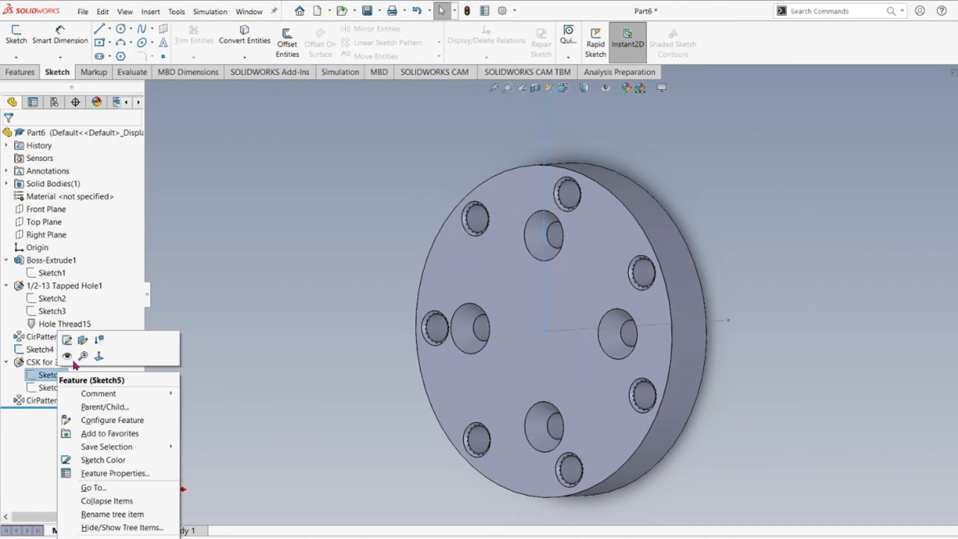
pyautogui.click(68, 340)
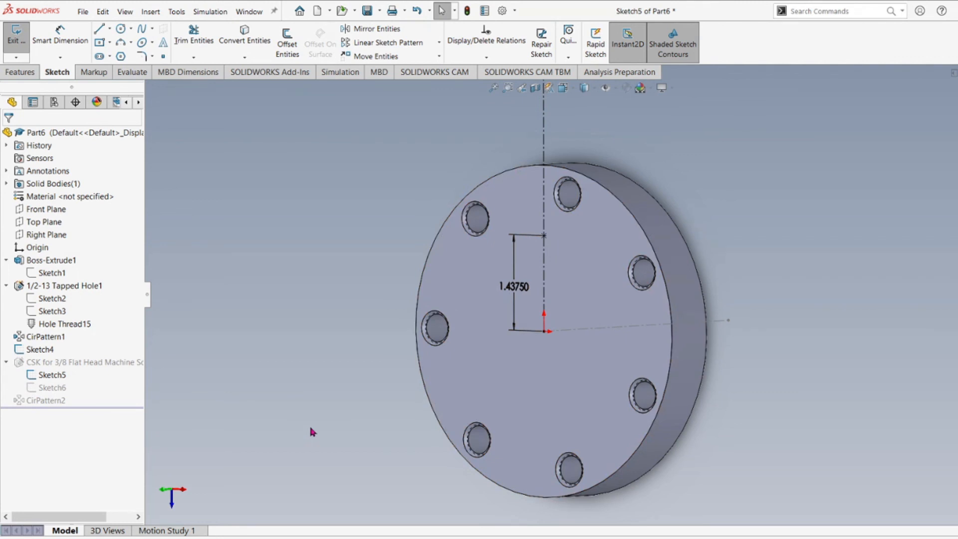
pyautogui.click(467, 10)
pyautogui.moveTo(509, 334); pyautogui.dragTo(507, 368, button='middle')
pyautogui.moveTo(578, 391); pyautogui.dragTo(616, 381, button='middle')
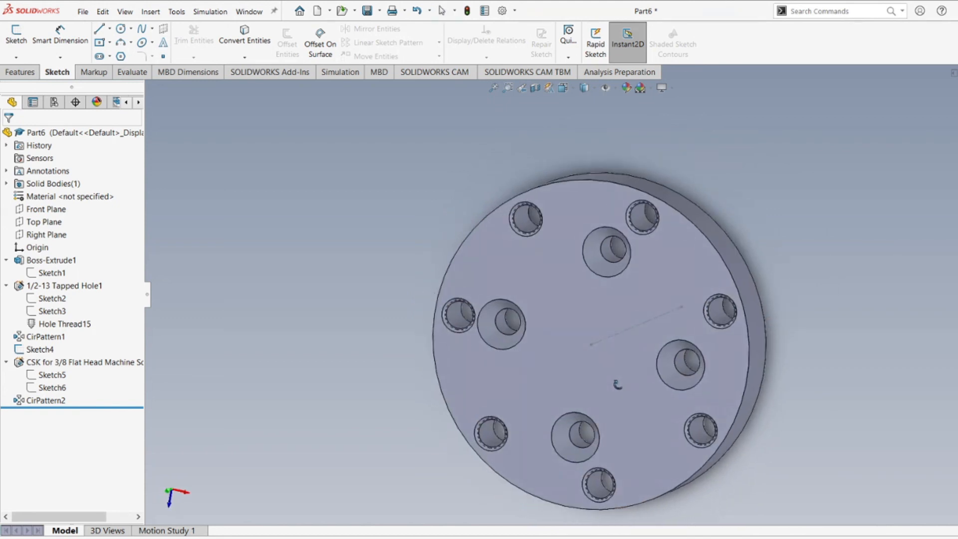
pyautogui.click(25, 73)
pyautogui.click(391, 40)
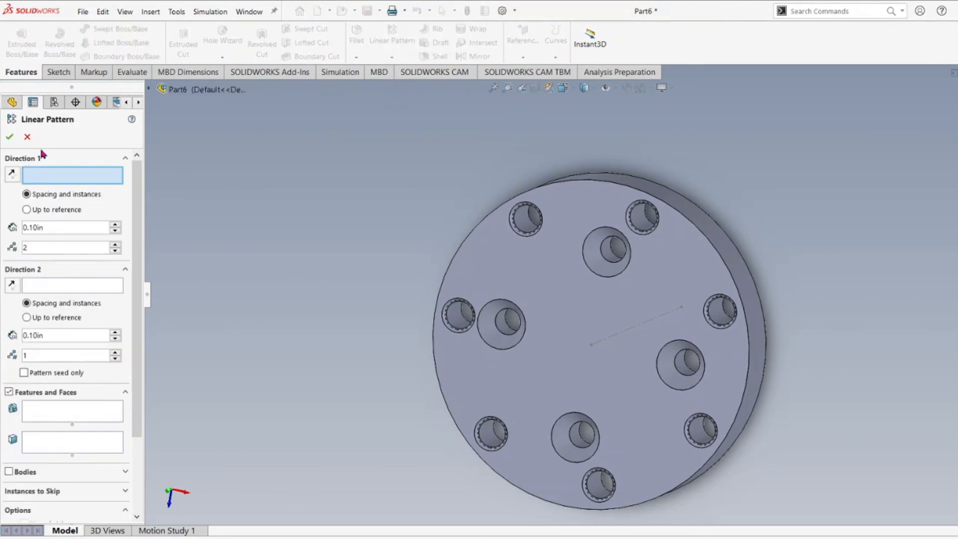
pyautogui.click(27, 137)
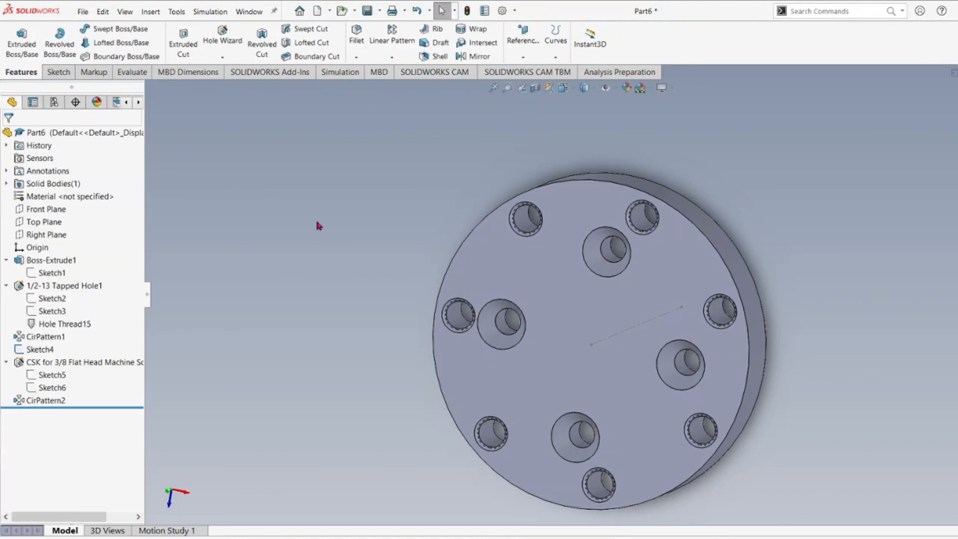
# Step: Start a sketch on the disc's front face and draw a circle of about 0.163 in radius near the upper rim
pyautogui.click(59, 72)
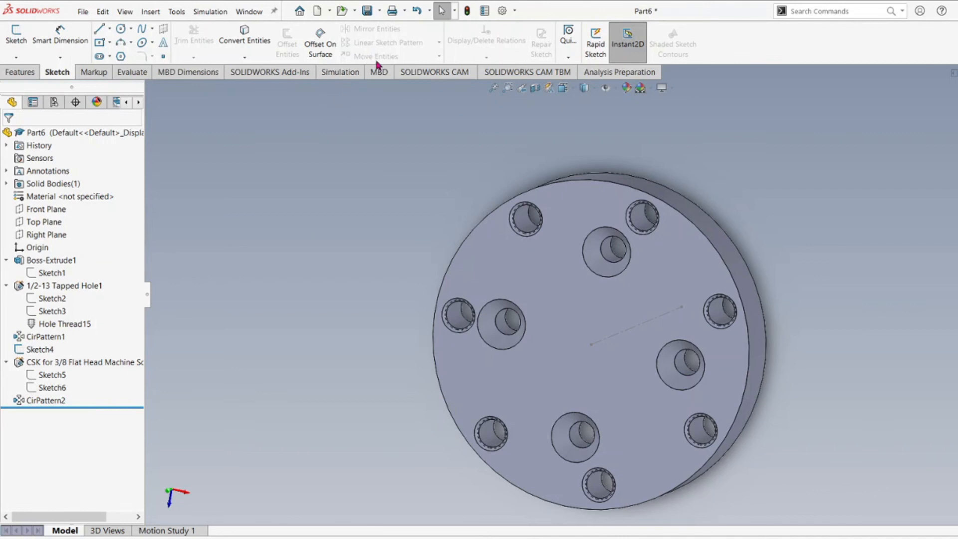
pyautogui.scroll(2, 363, 186)
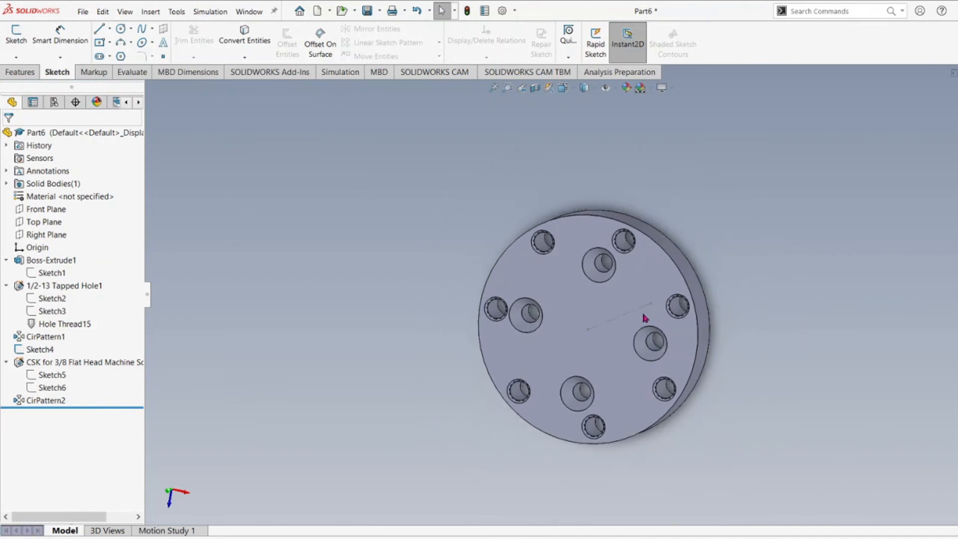
pyautogui.scroll(-2, 639, 311)
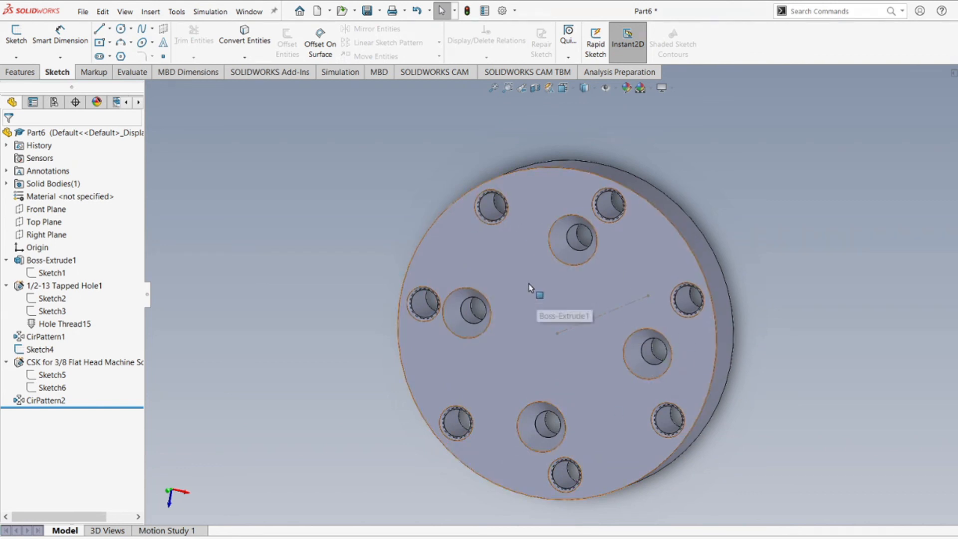
pyautogui.scroll(2, 650, 285)
pyautogui.scroll(-1, 657, 282)
pyautogui.scroll(2, 648, 314)
pyautogui.scroll(-4, 614, 325)
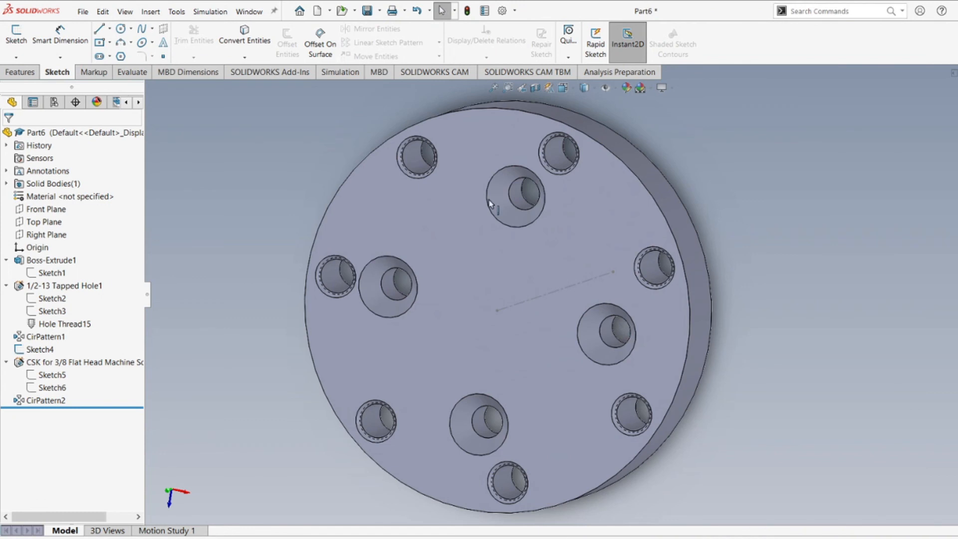
pyautogui.click(488, 142)
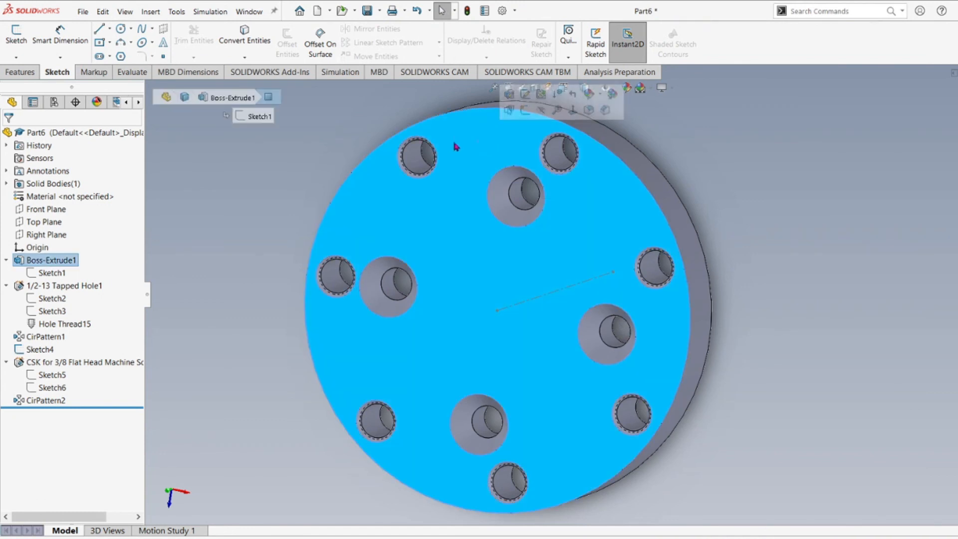
pyautogui.click(121, 28)
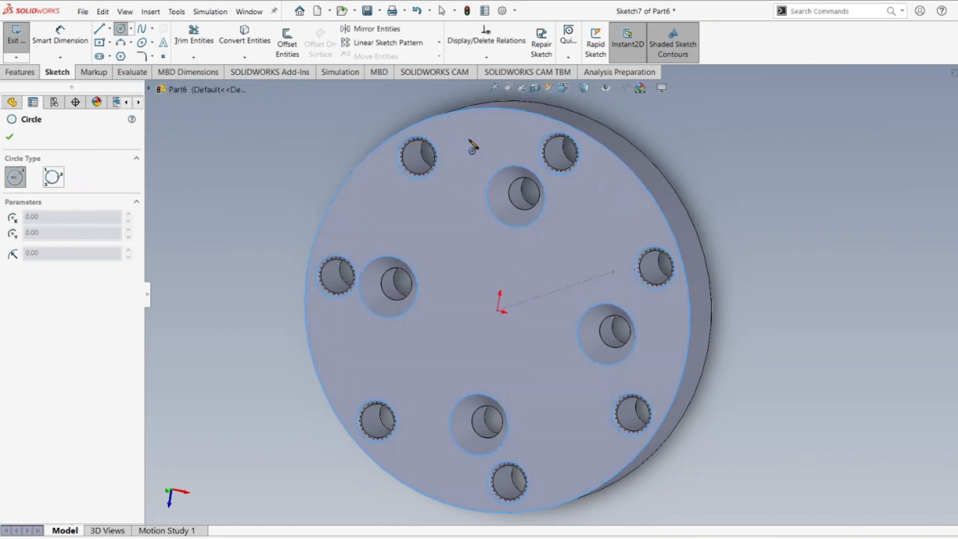
pyautogui.click(469, 140)
pyautogui.click(482, 143)
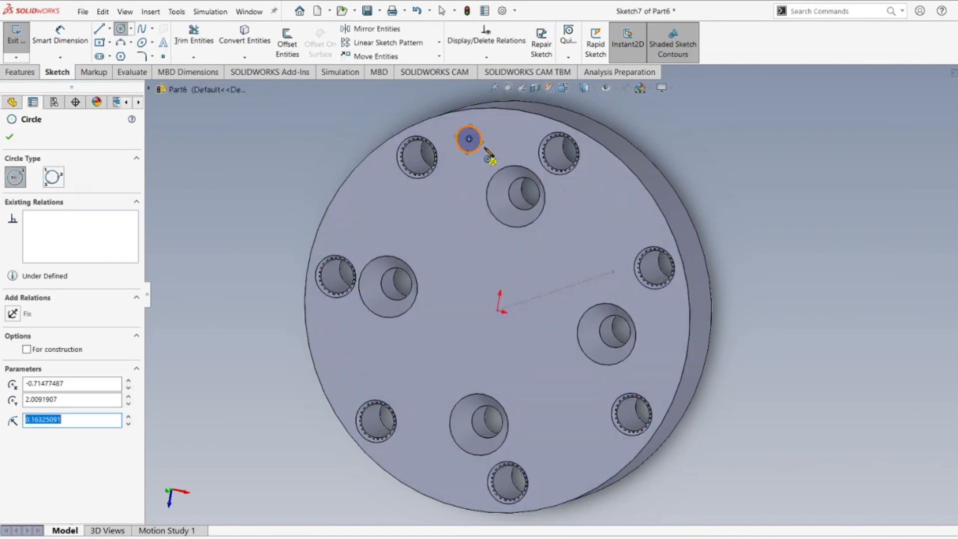
pyautogui.click(11, 138)
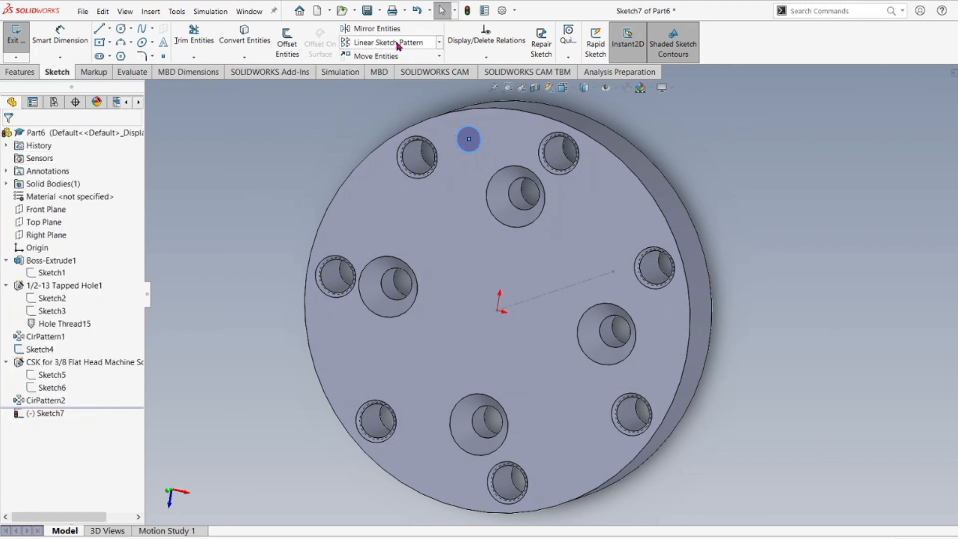
# Step: Create a circular sketch pattern of the small circle about the origin with 5 equally spaced instances over 360 degrees
pyautogui.click(439, 43)
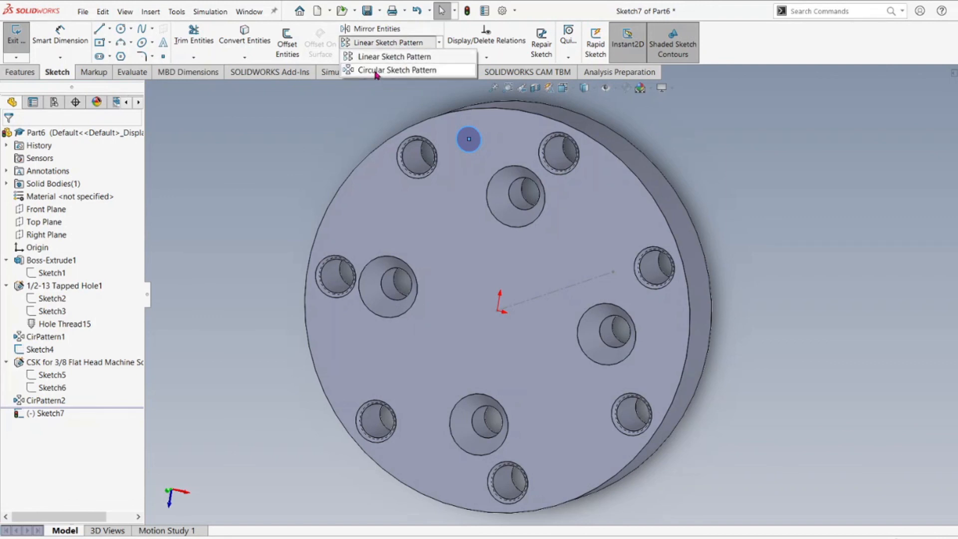
pyautogui.click(377, 70)
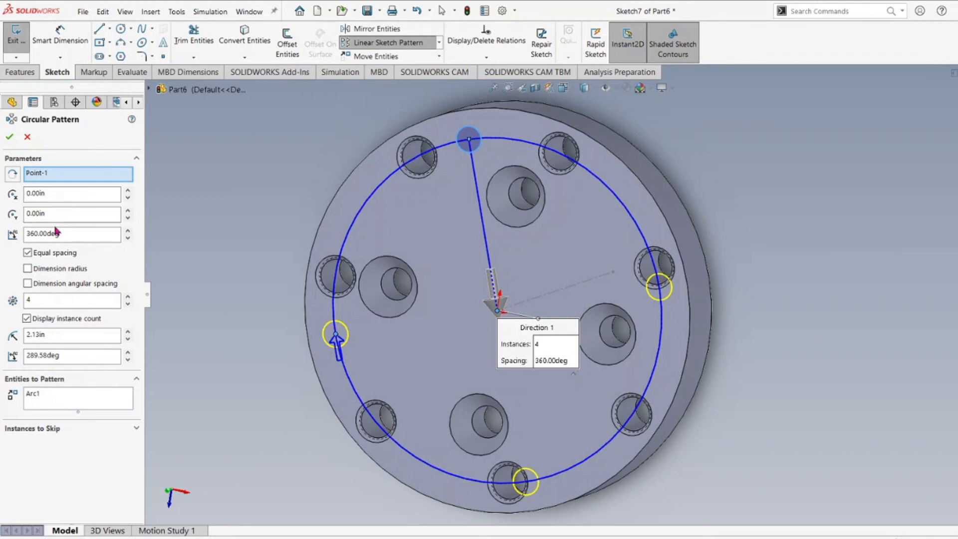
pyautogui.doubleClick(48, 298)
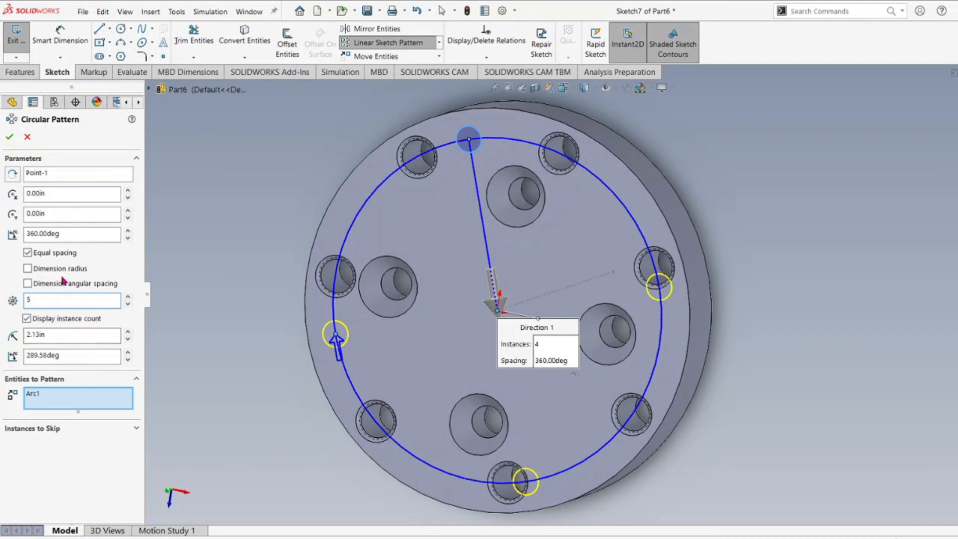
pyautogui.click(10, 139)
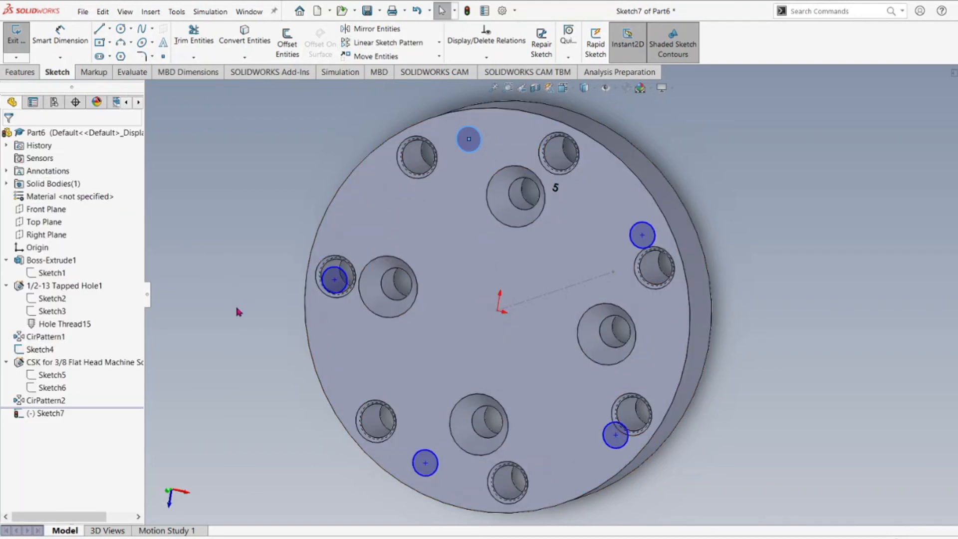
# Step: Move the seed circle inward to about X -0.449, Y 0.518, shrinking the five-circle pattern around the centre, and exit the sketch
pyautogui.moveTo(469, 140)
pyautogui.mouseDown()
pyautogui.moveTo(502, 145)
pyautogui.moveTo(463, 180)
pyautogui.moveTo(452, 228)
pyautogui.moveTo(458, 262)
pyautogui.moveTo(470, 261)
pyautogui.mouseUp()
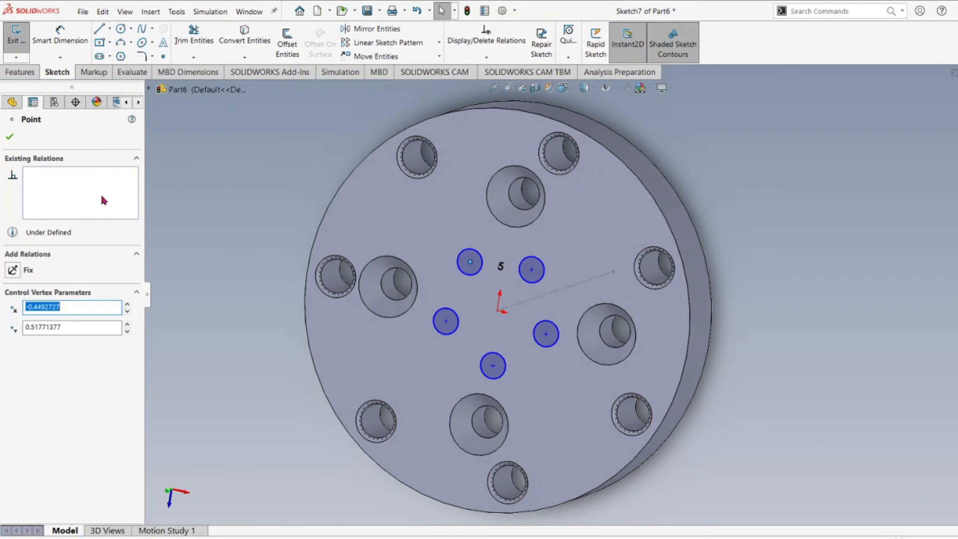
pyautogui.click(9, 139)
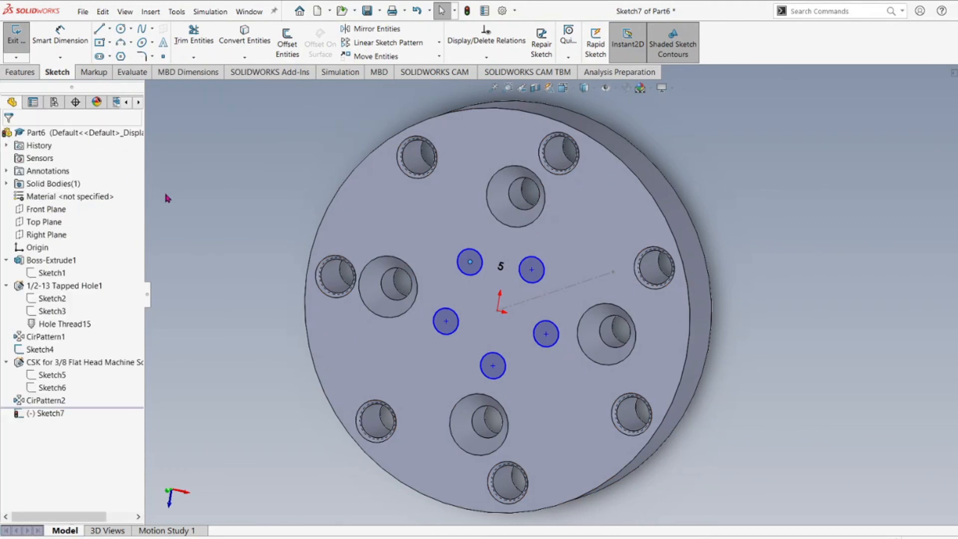
pyautogui.click(467, 11)
# Step: Cut the five patterned circles into the disc as blind holes 0.5 in deep
pyautogui.moveTo(520, 308)
pyautogui.mouseDown(button='middle')
pyautogui.moveTo(529, 300)
pyautogui.moveTo(492, 250)
pyautogui.moveTo(489, 280)
pyautogui.mouseUp(button='middle')
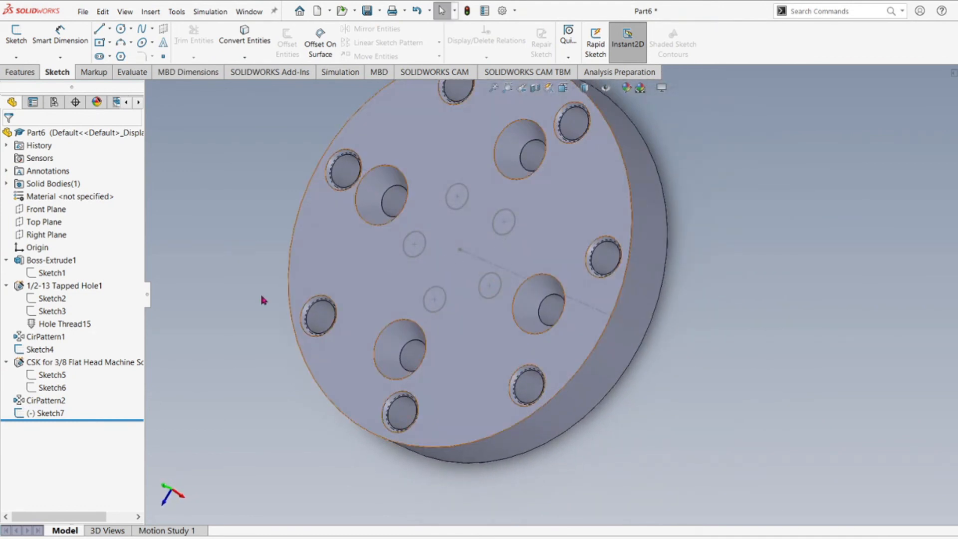
pyautogui.click(49, 416)
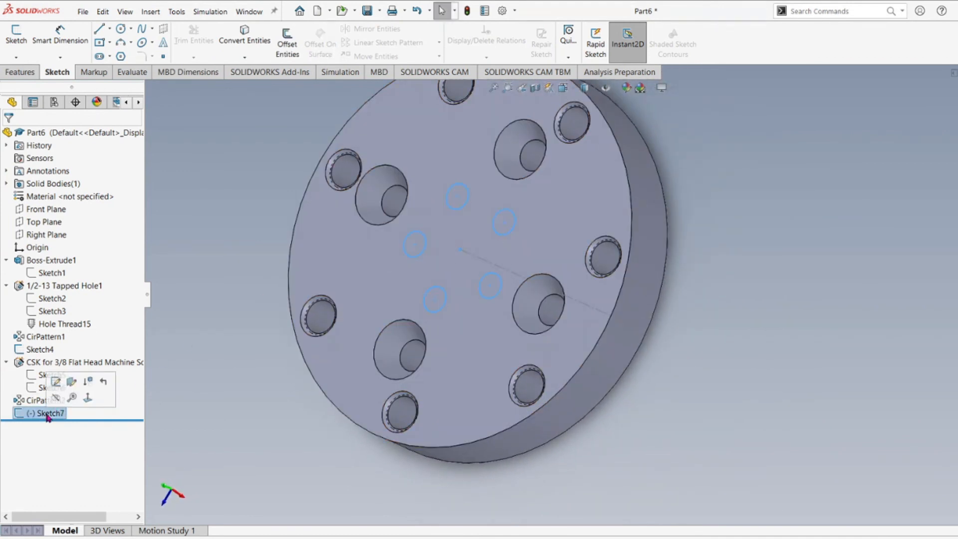
pyautogui.click(23, 74)
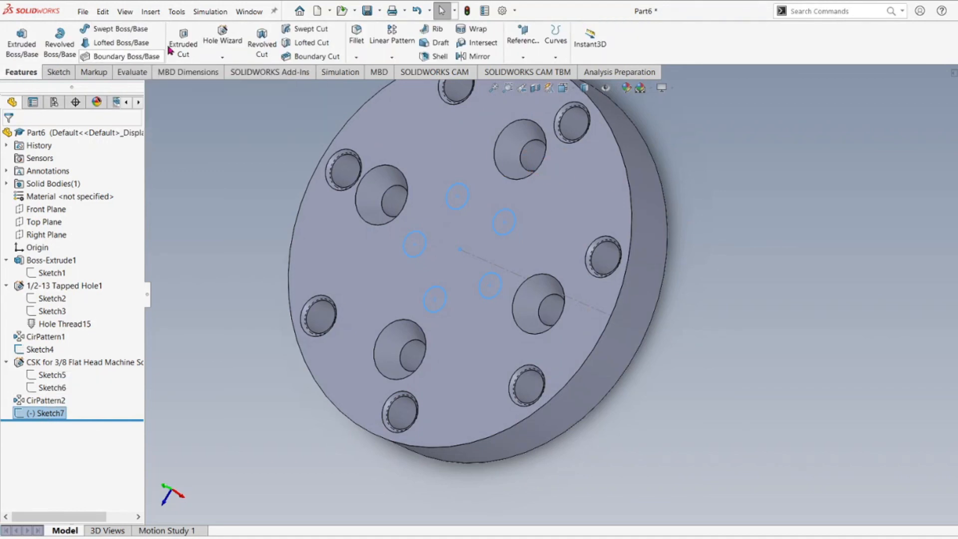
pyautogui.click(183, 40)
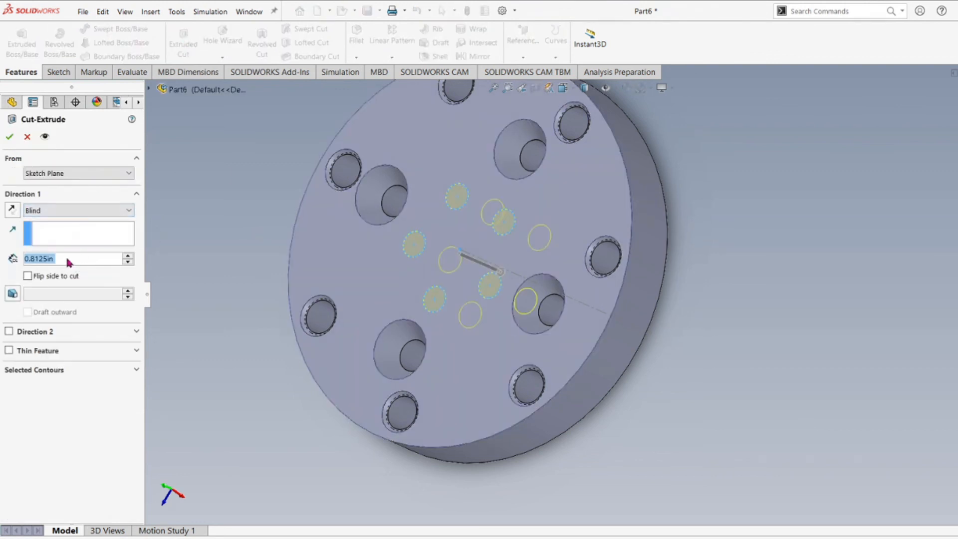
pyautogui.write('0.5')
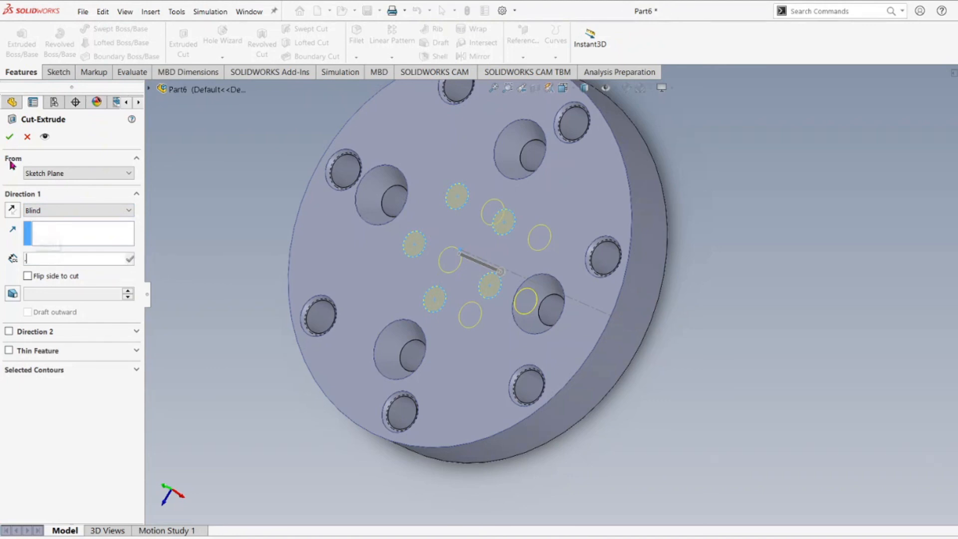
pyautogui.press('Return')
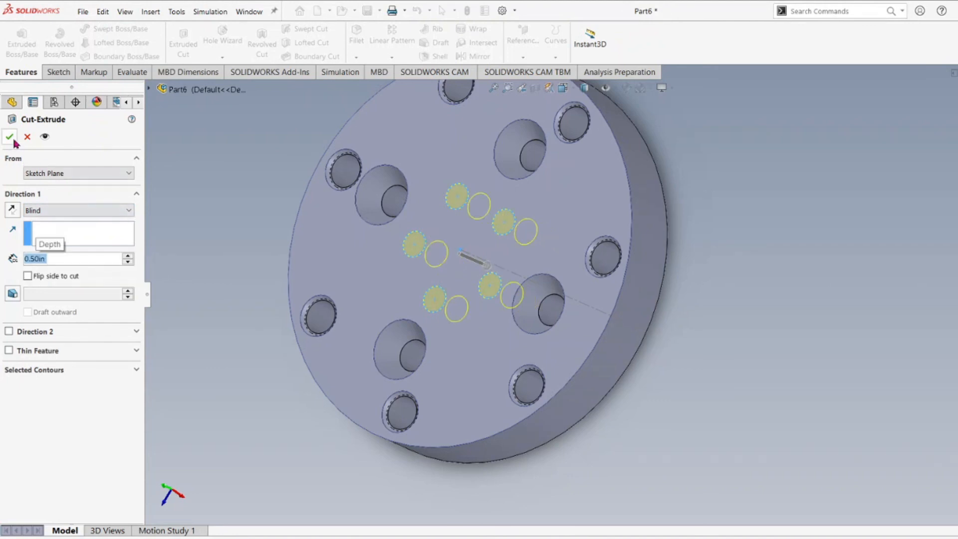
pyautogui.click(10, 138)
# Step: Examine the five blind holes and collapse the countersunk hole, tapped hole and base extrude in the feature tree
pyautogui.moveTo(428, 267); pyautogui.dragTo(464, 262, button='middle')
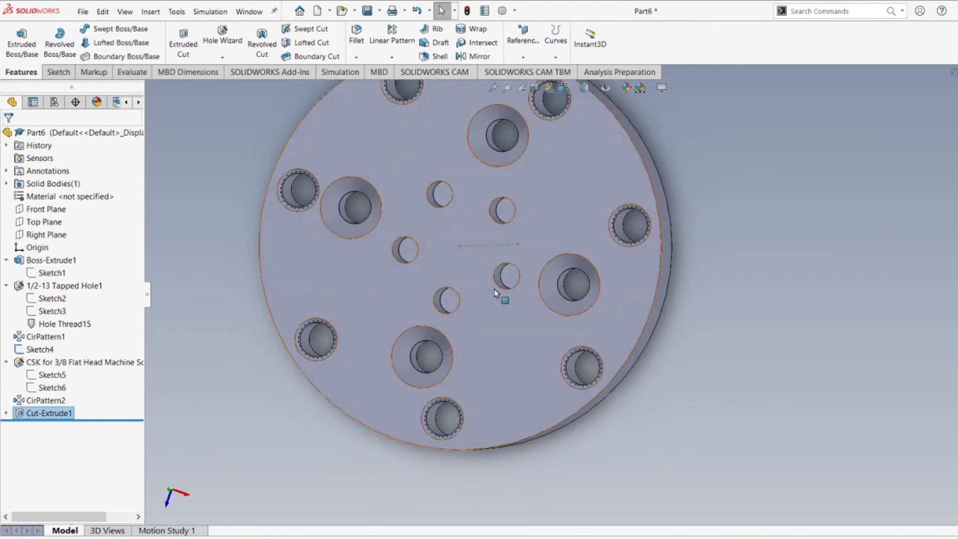
pyautogui.moveTo(503, 212); pyautogui.dragTo(485, 227, button='middle')
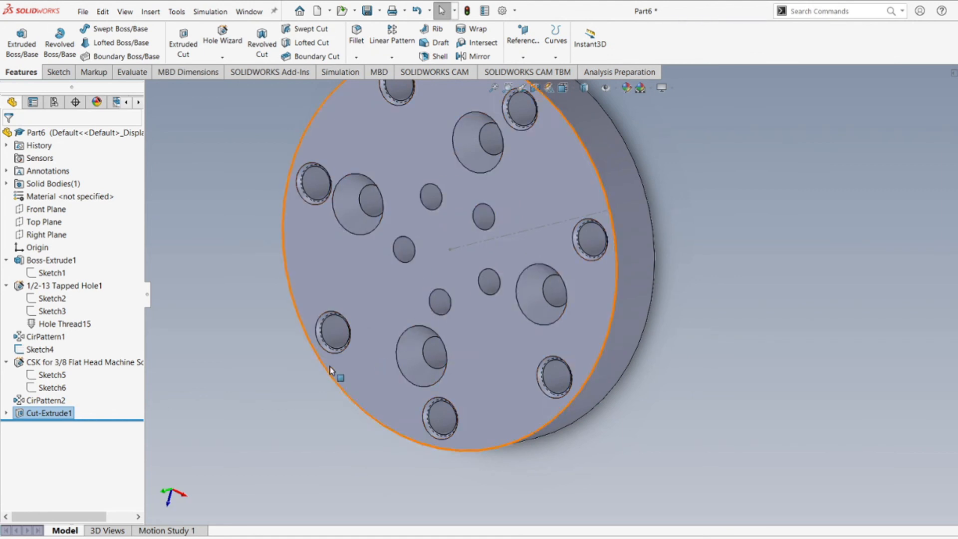
pyautogui.moveTo(331, 366); pyautogui.dragTo(336, 357, button='middle')
pyautogui.scroll(1, 603, 218)
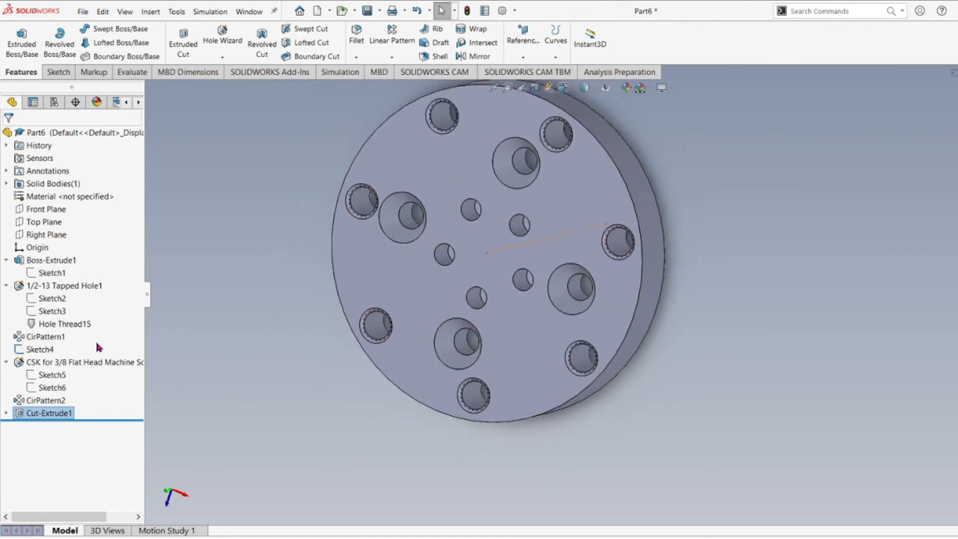
pyautogui.click(6, 363)
pyautogui.click(6, 286)
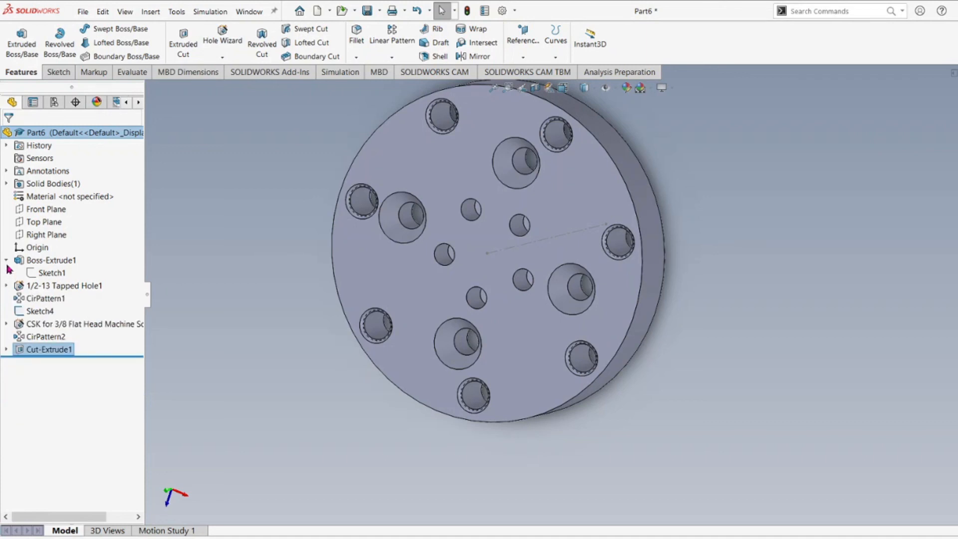
pyautogui.click(6, 260)
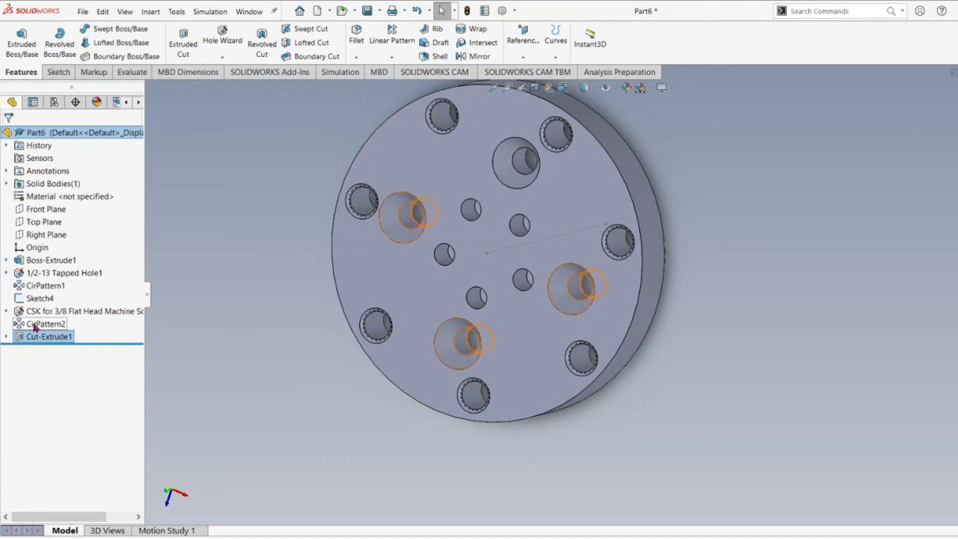
# Step: Reopen the blind-hole cut's sketch and move one patterned circle's centre outward to about X 0.361, Y 0.673
pyautogui.moveTo(39, 326)
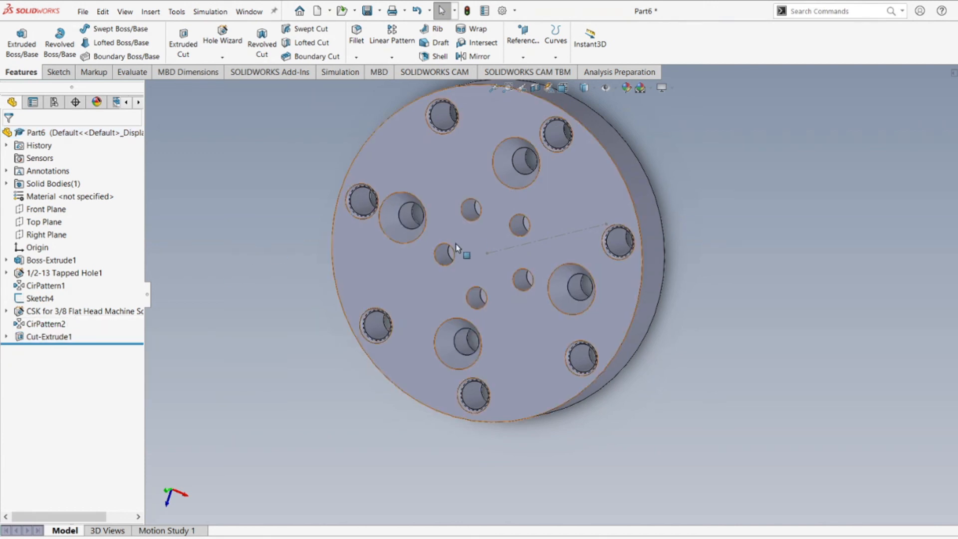
pyautogui.click(444, 255)
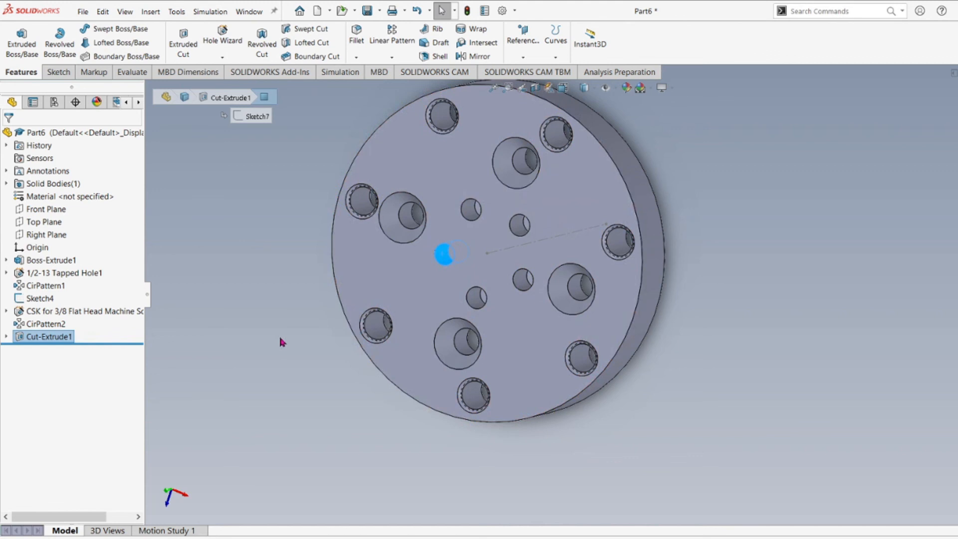
pyautogui.click(6, 337)
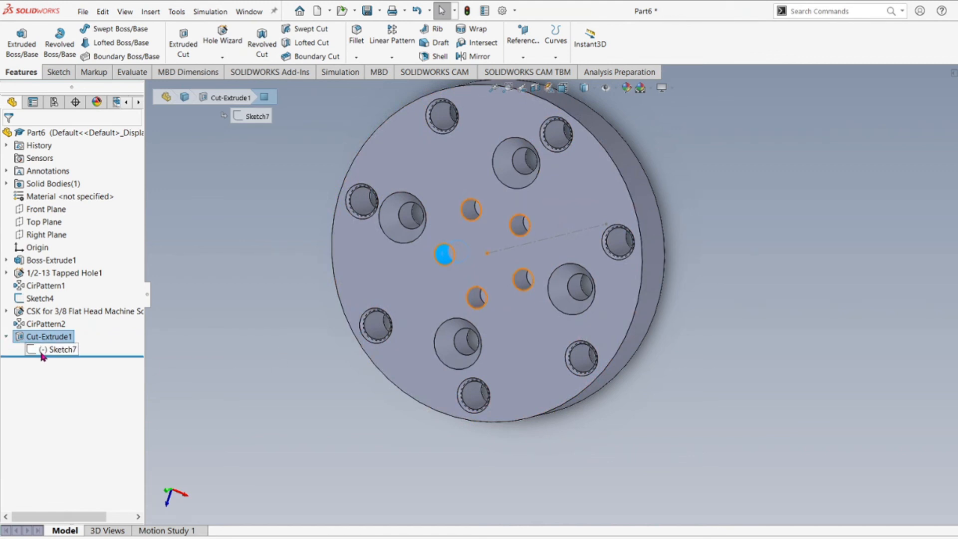
pyautogui.click(51, 350)
pyautogui.rightClick(51, 351)
pyautogui.click(53, 319)
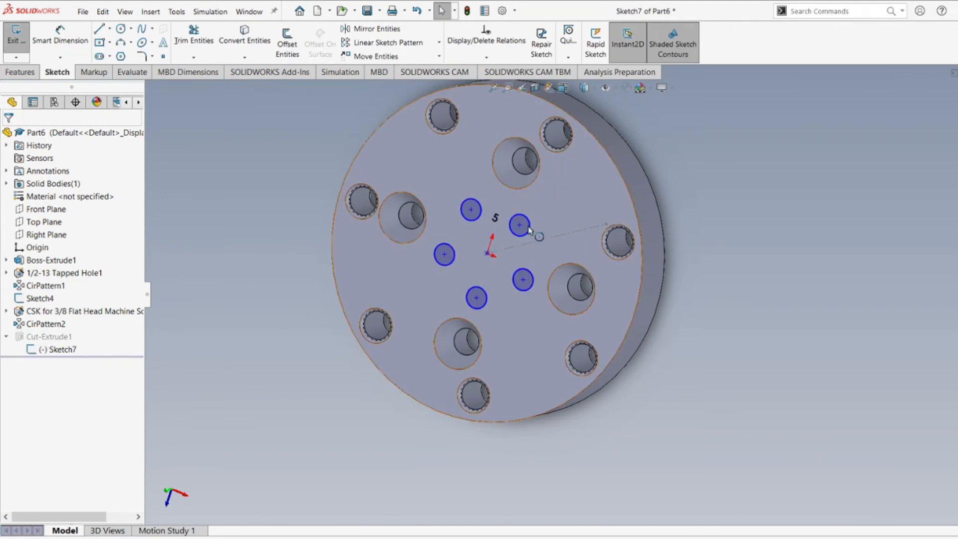
pyautogui.moveTo(519, 225)
pyautogui.mouseDown()
pyautogui.moveTo(552, 218)
pyautogui.moveTo(516, 240)
pyautogui.moveTo(524, 216)
pyautogui.moveTo(524, 224)
pyautogui.mouseUp()
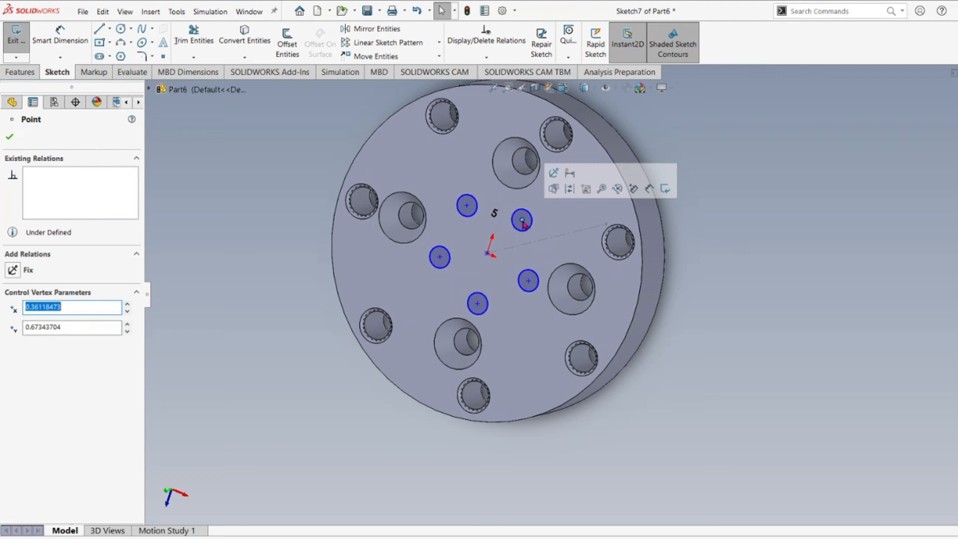
pyautogui.click(530, 230)
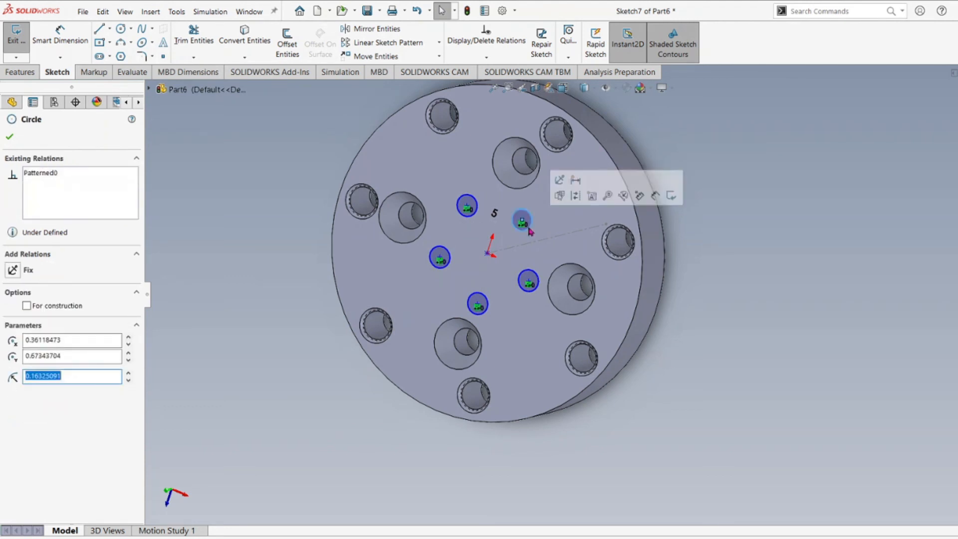
pyautogui.click(723, 277)
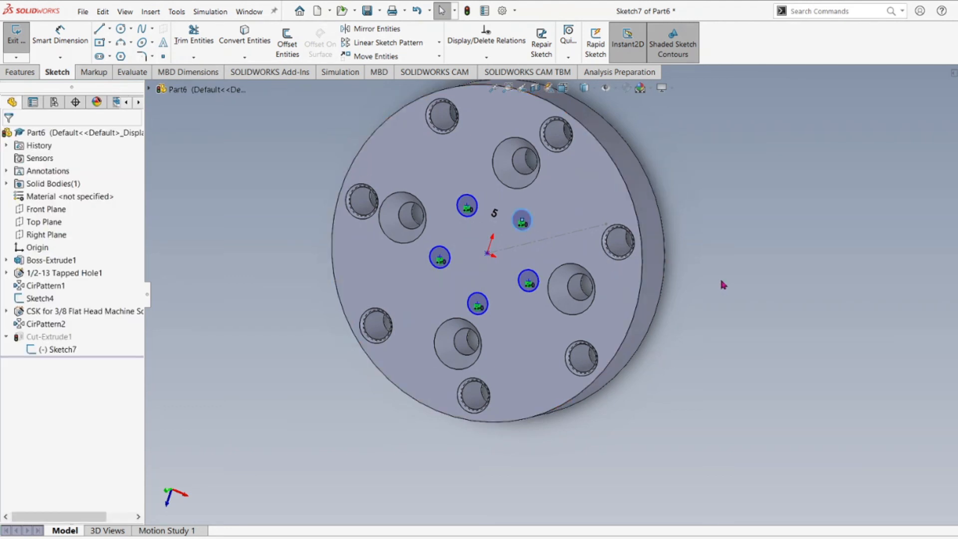
# Step: Edit the circular sketch pattern through a circle's Patterned relation and set its instance count to 10
pyautogui.click(468, 217)
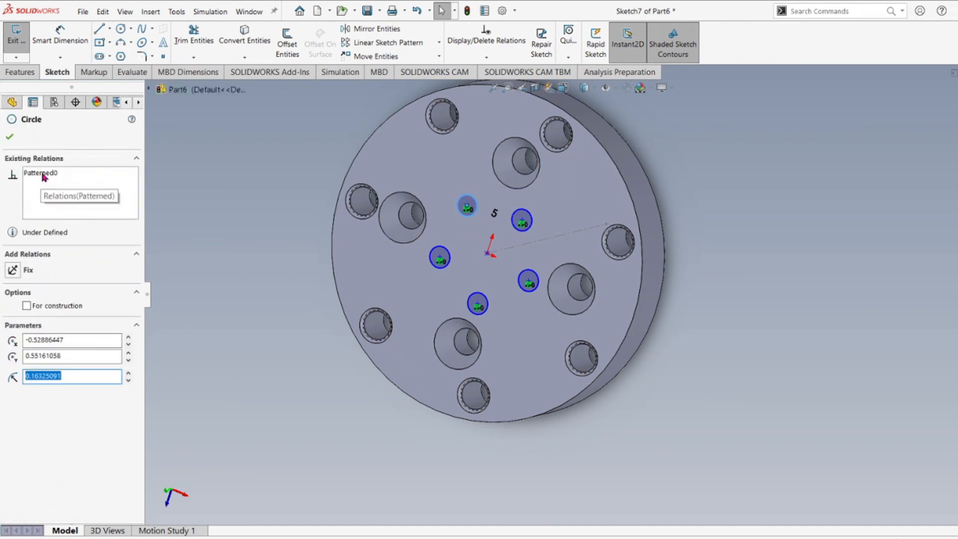
pyautogui.rightClick(44, 177)
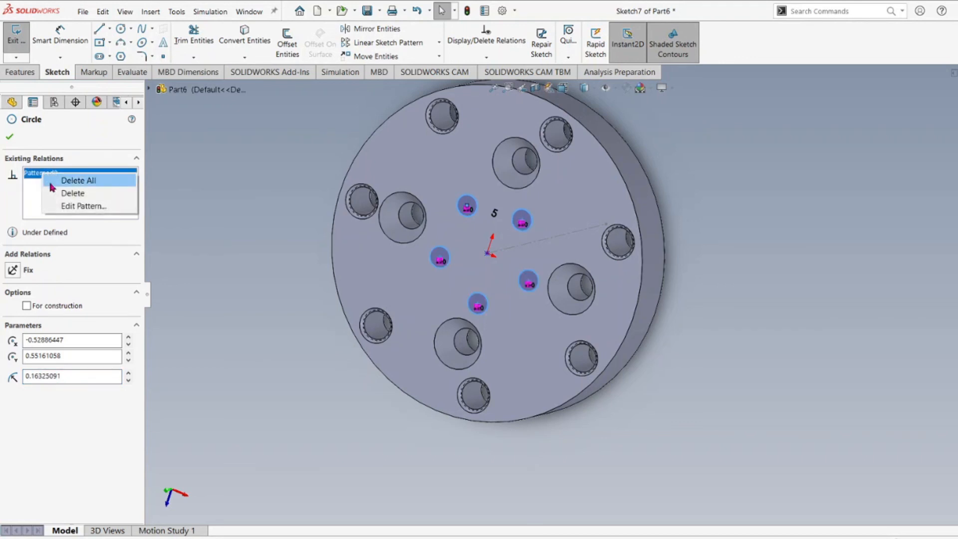
pyautogui.click(70, 206)
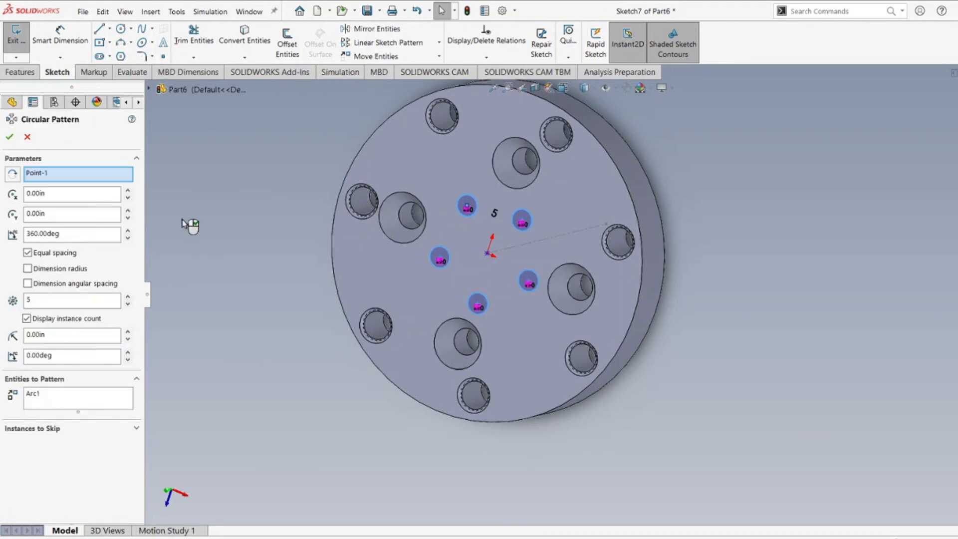
pyautogui.click(36, 300)
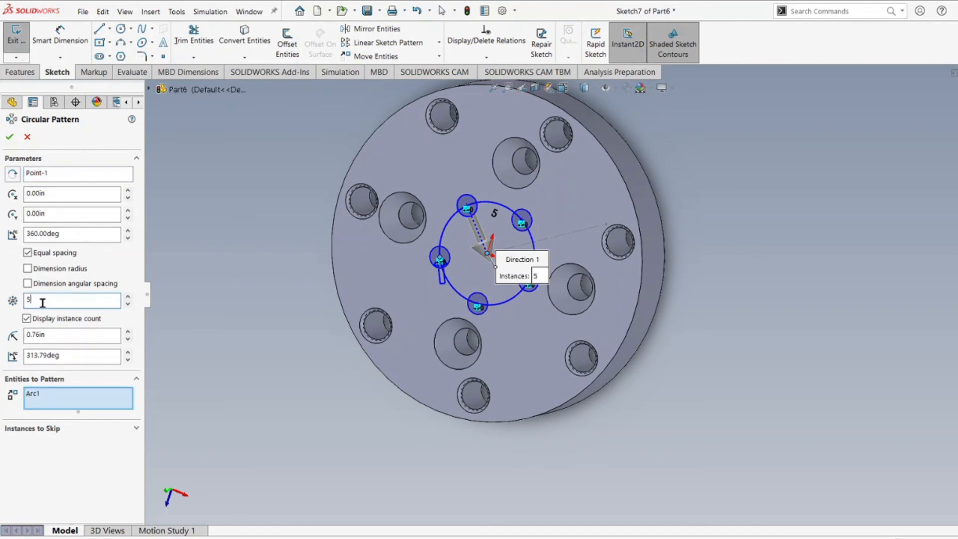
pyautogui.write('10')
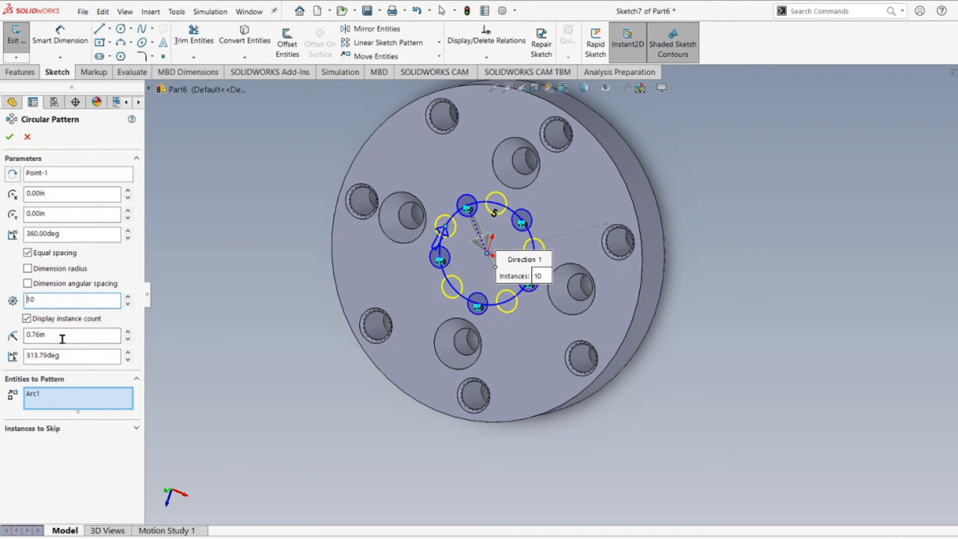
# Step: Set the circular sketch pattern's radius to 0.812 in and accept the pattern changes
pyautogui.moveTo(70, 333); pyautogui.dragTo(4, 334)
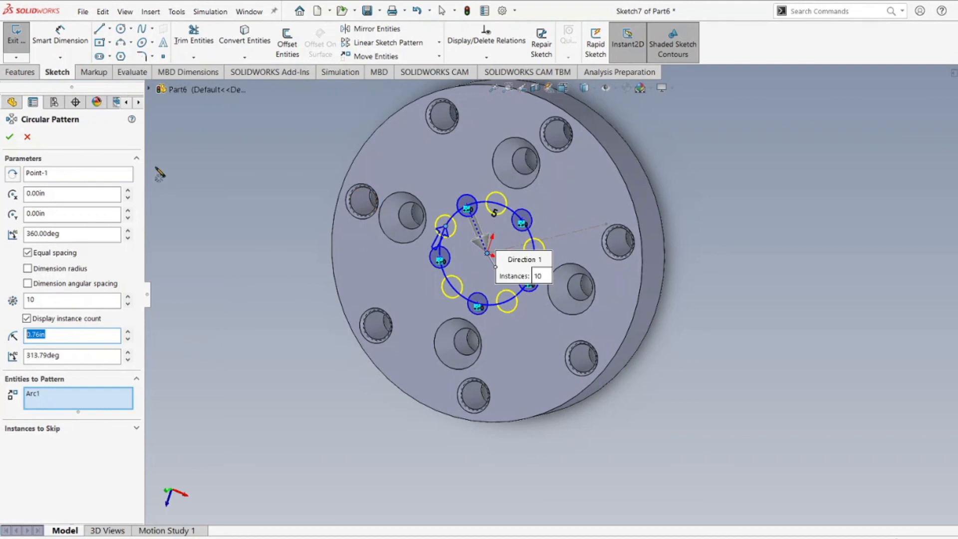
pyautogui.press('BackSpace')
pyautogui.write('.812')
pyautogui.press('Return')
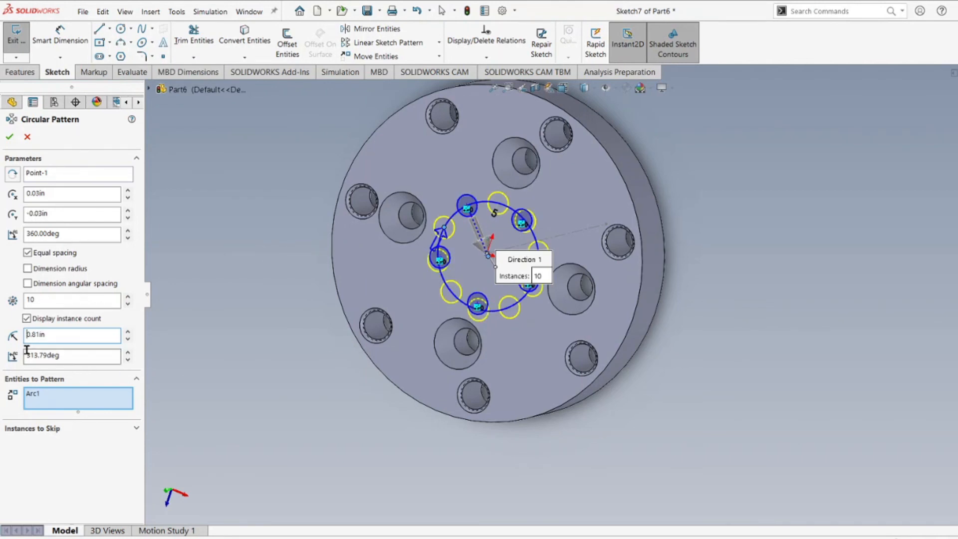
pyautogui.click(9, 138)
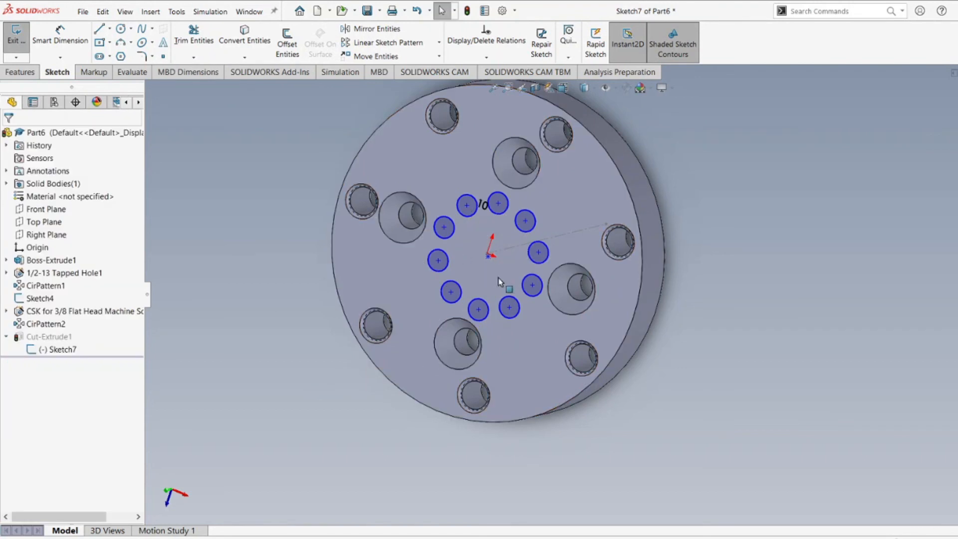
# Step: Rebuild the part to apply the edited sketch pattern to the blind-hole cut and inspect the disc
pyautogui.click(467, 11)
pyautogui.moveTo(579, 285); pyautogui.dragTo(499, 354, button='middle')
pyautogui.scroll(-2, 543, 334)
pyautogui.scroll(4, 494, 350)
pyautogui.moveTo(573, 330); pyautogui.dragTo(552, 348, button='middle')
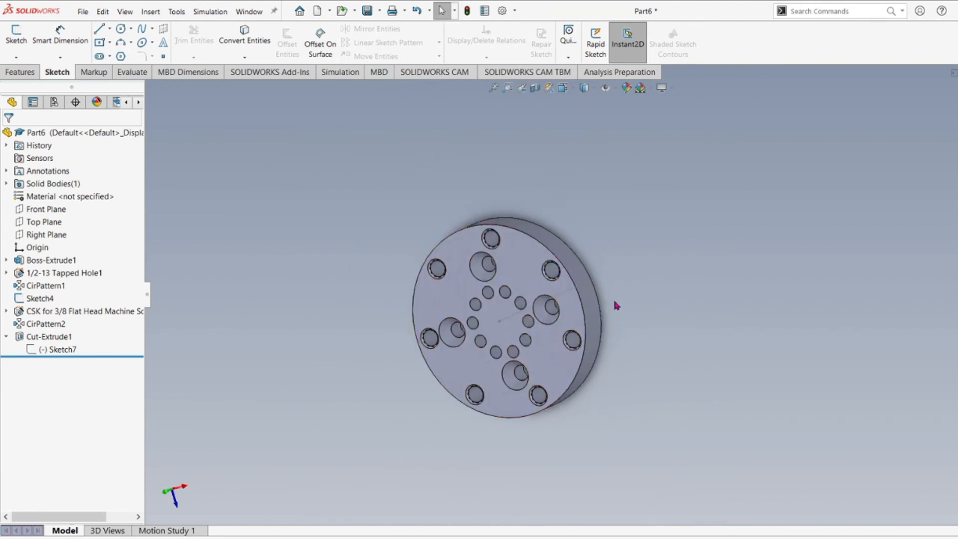